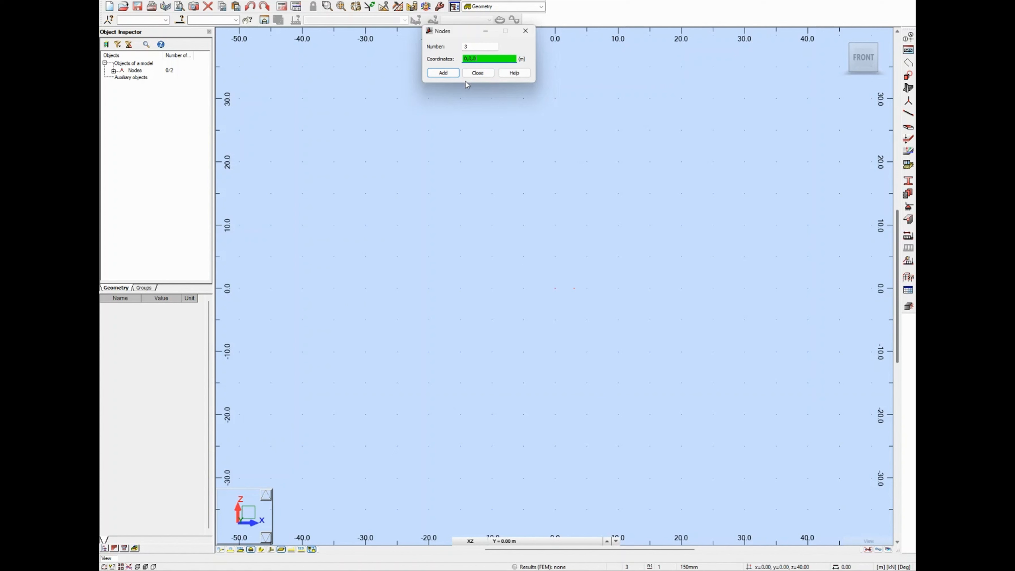
Step: Add nodes 3 and 4 at coordinates 0, 0, 3 and 3, 0, 3 m
click(443, 73)
click(449, 73)
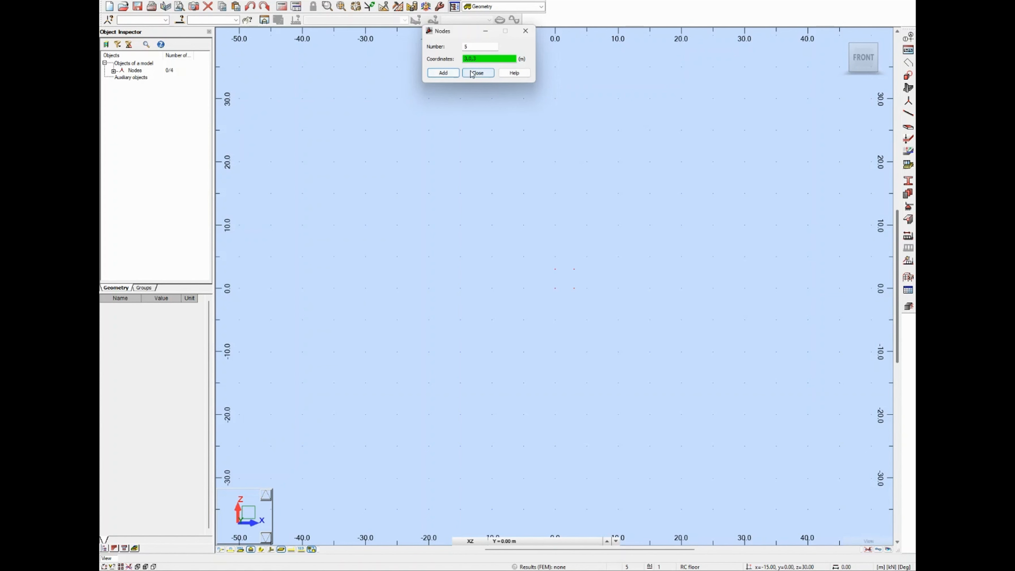
click(478, 73)
Step: Start creating members with the member type set to RC Beam
scroll(570, 282, up, 8)
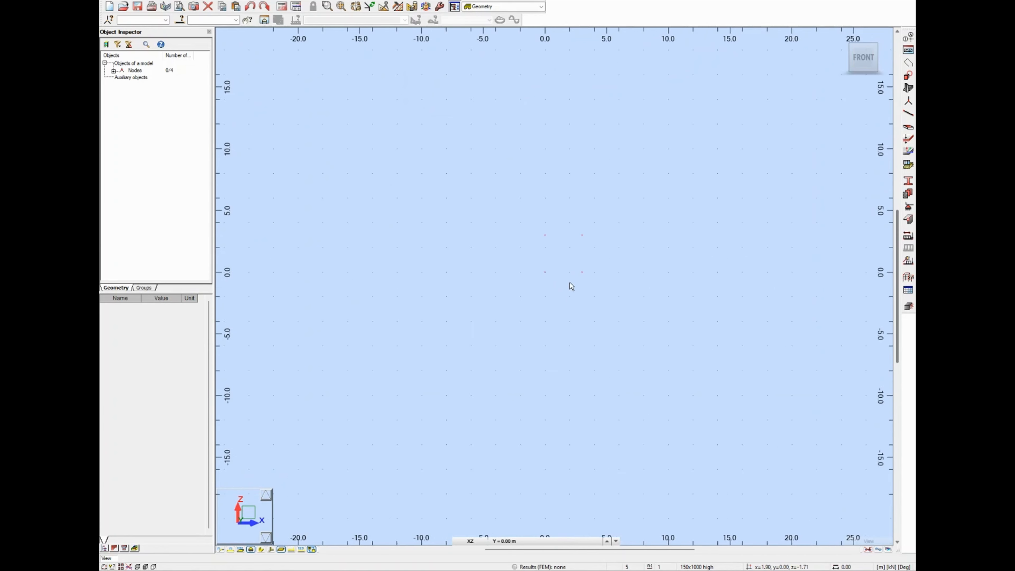
click(908, 113)
click(507, 80)
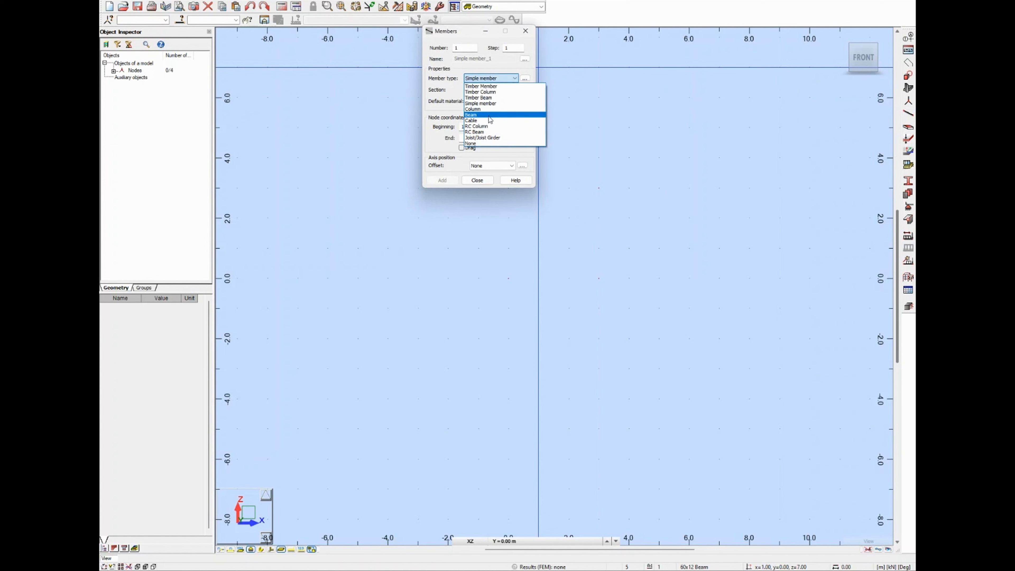
click(489, 131)
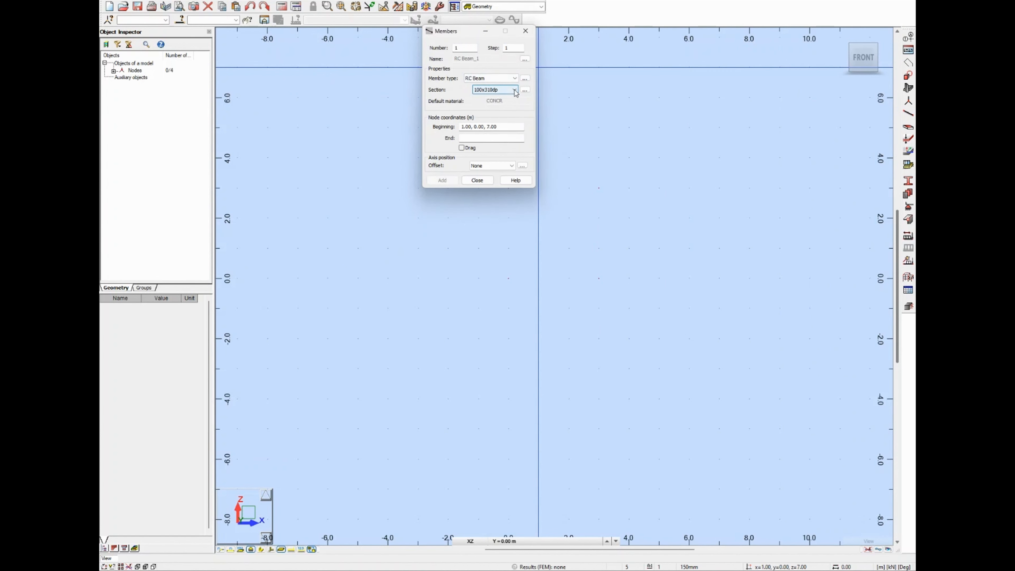
Step: Define a rectangular RC beam section in C50 concrete, 1000 mm wide and 250 mm high, for the new members
click(525, 90)
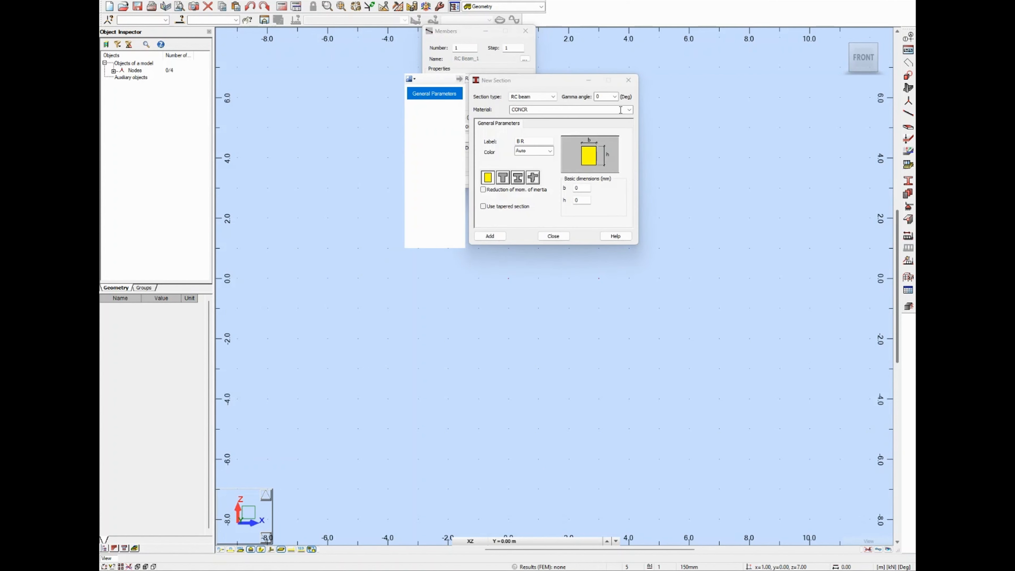
click(630, 110)
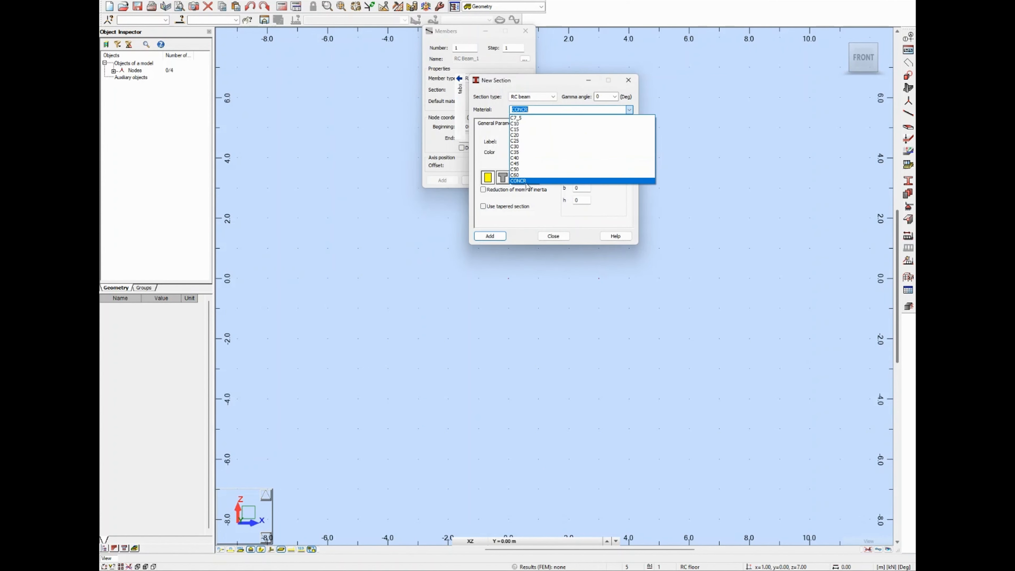
click(525, 169)
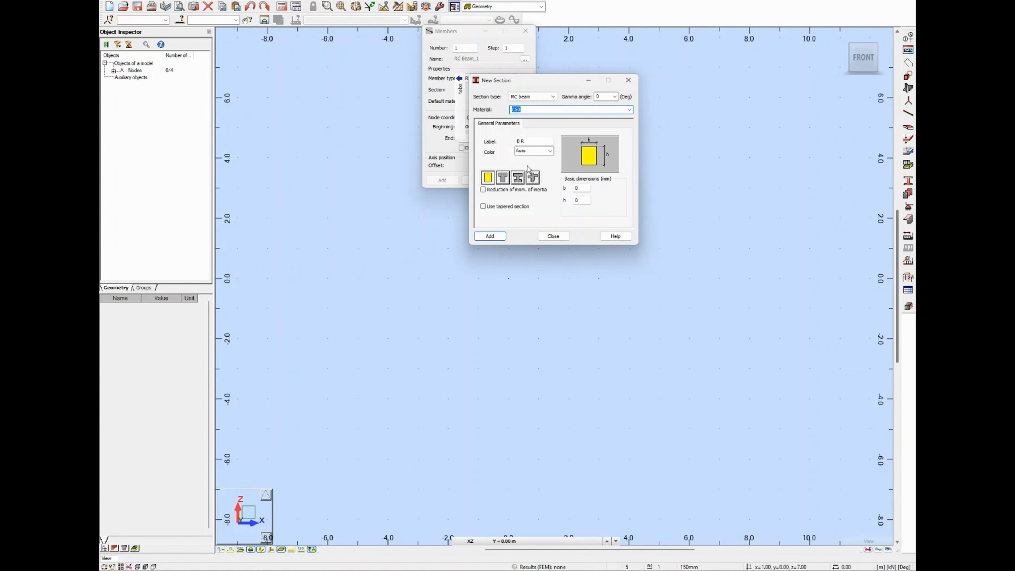
double_click(581, 188)
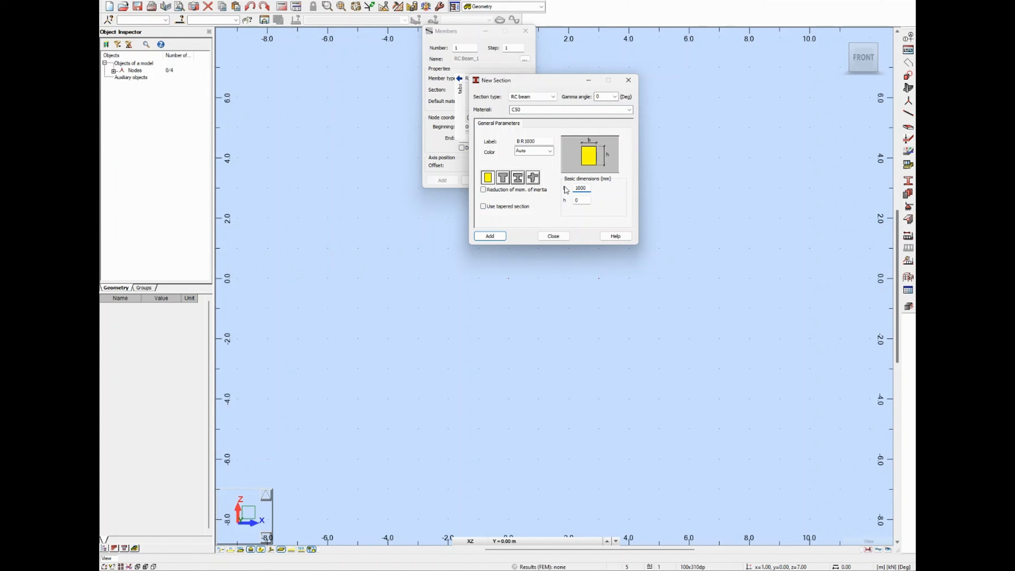
key(Tab)
click(559, 238)
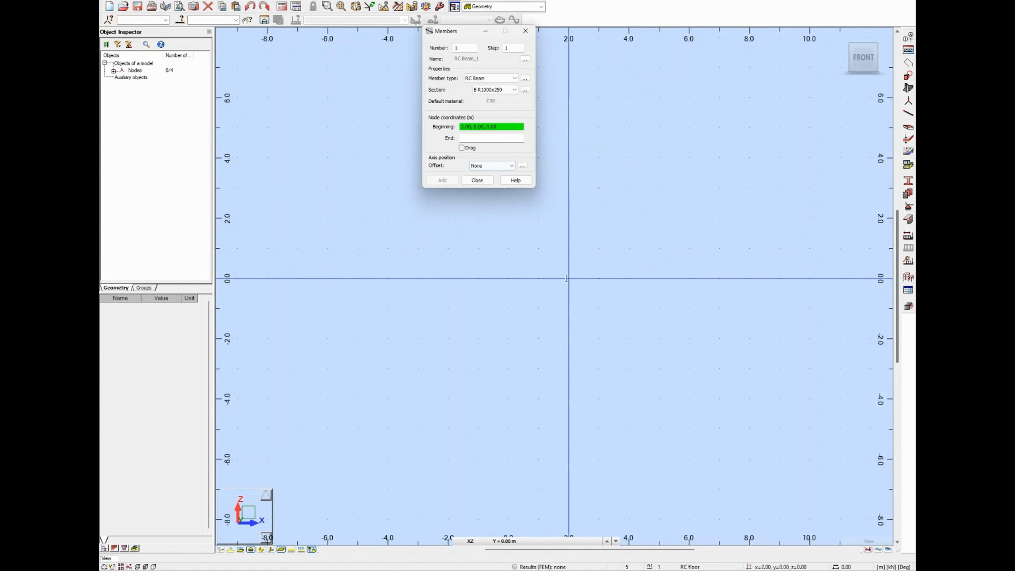
Step: Draw four RC beam members between the corner nodes to form a closed 3 by 3 m square frame
scroll(543, 265, up, 2)
click(513, 237)
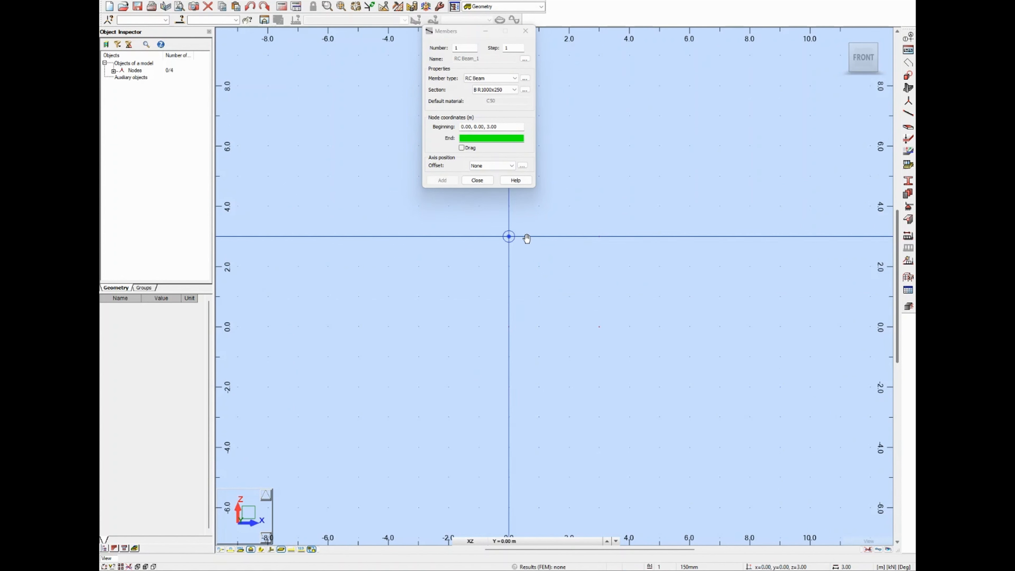
click(598, 236)
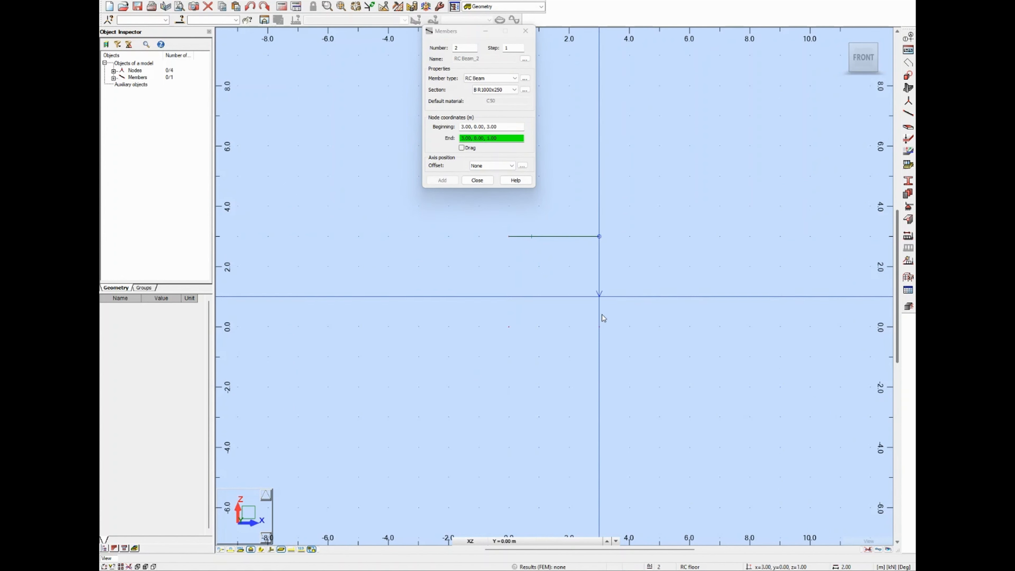
click(599, 327)
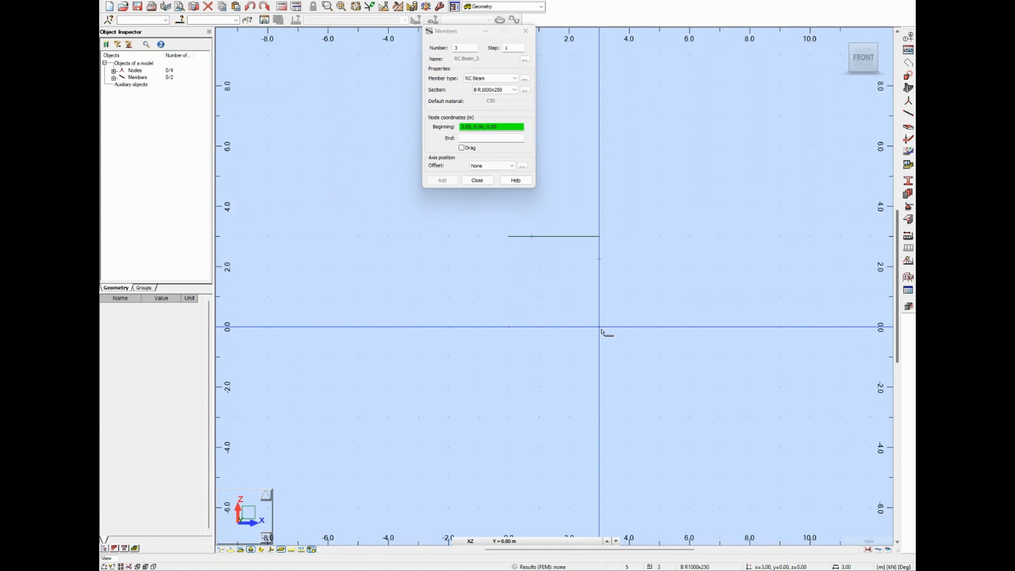
click(509, 327)
click(509, 327)
click(509, 237)
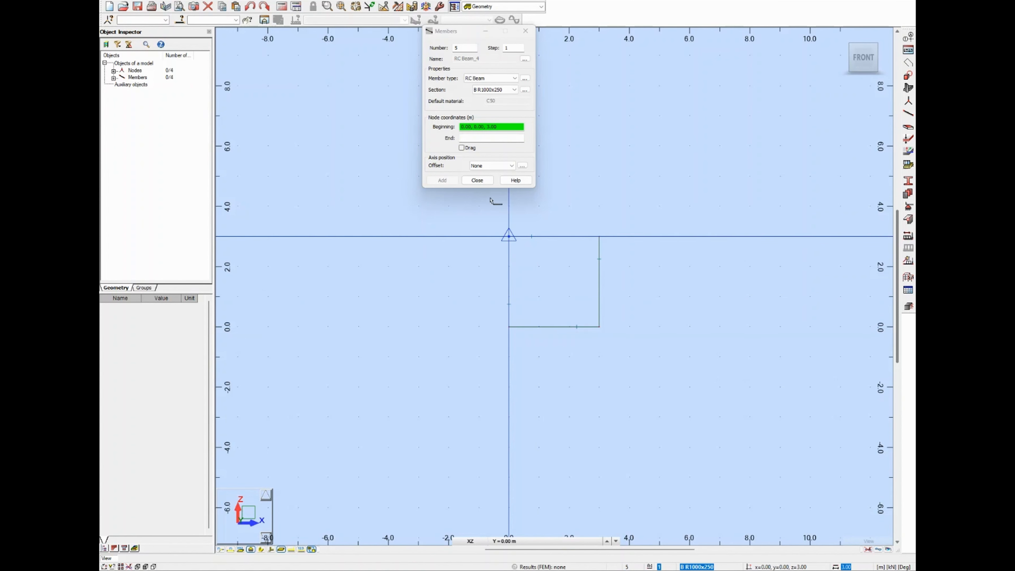
click(477, 181)
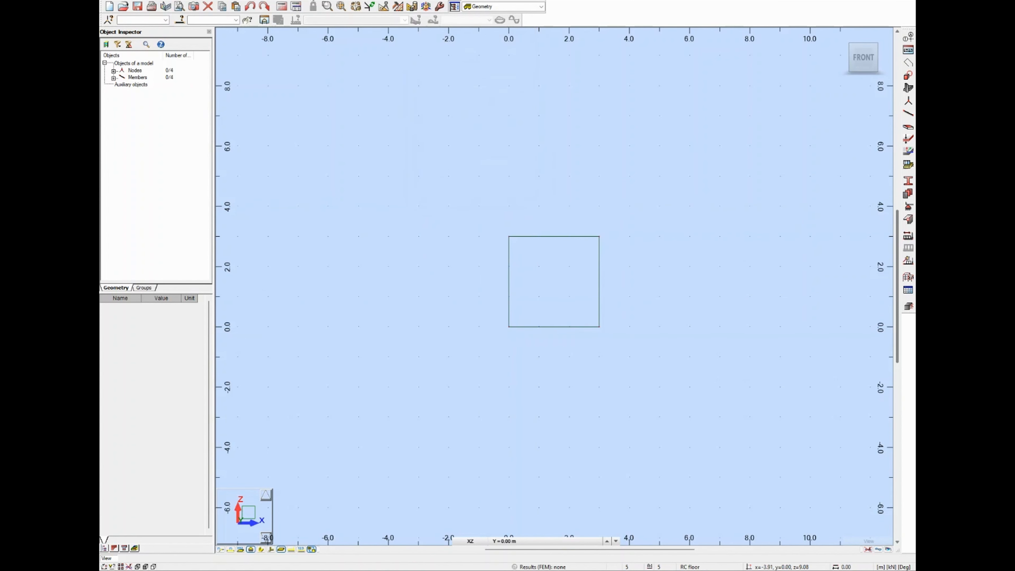
Step: Add dimension lines for the frame's top width and left-side height, each offset outside the frame
click(319, 1)
click(352, 5)
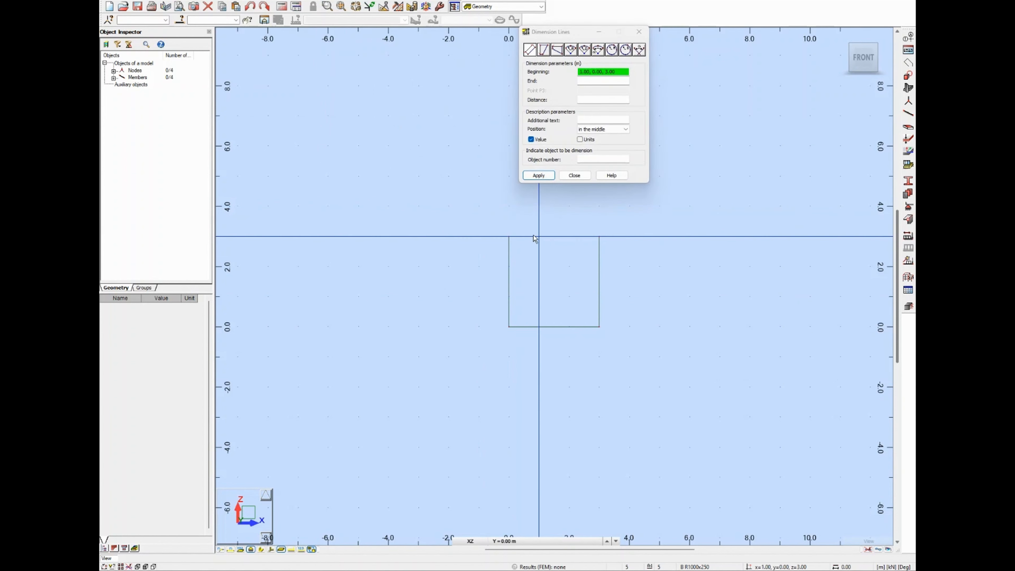
click(509, 236)
click(600, 236)
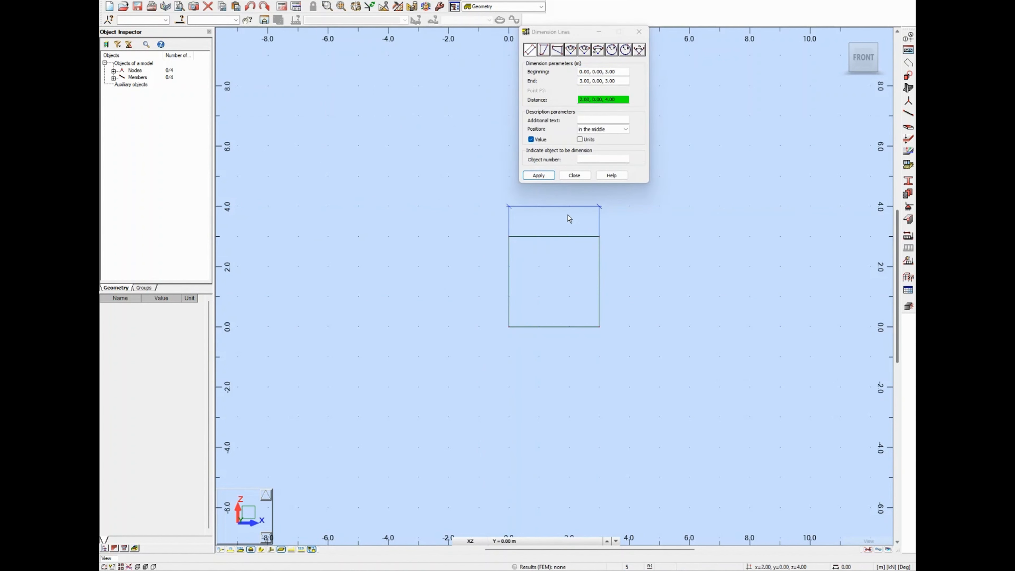
click(569, 207)
click(509, 237)
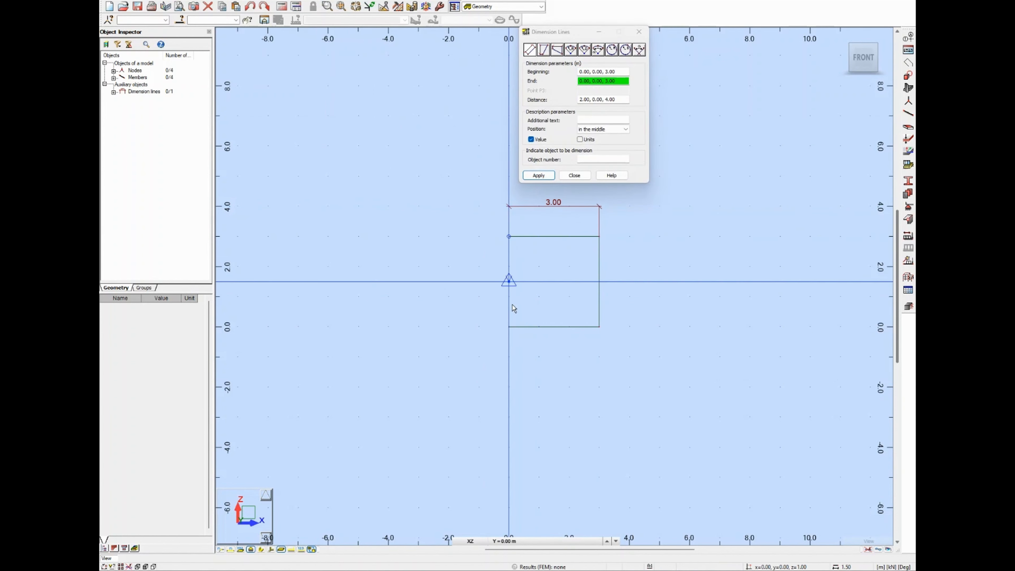
click(509, 327)
click(489, 325)
key(Escape)
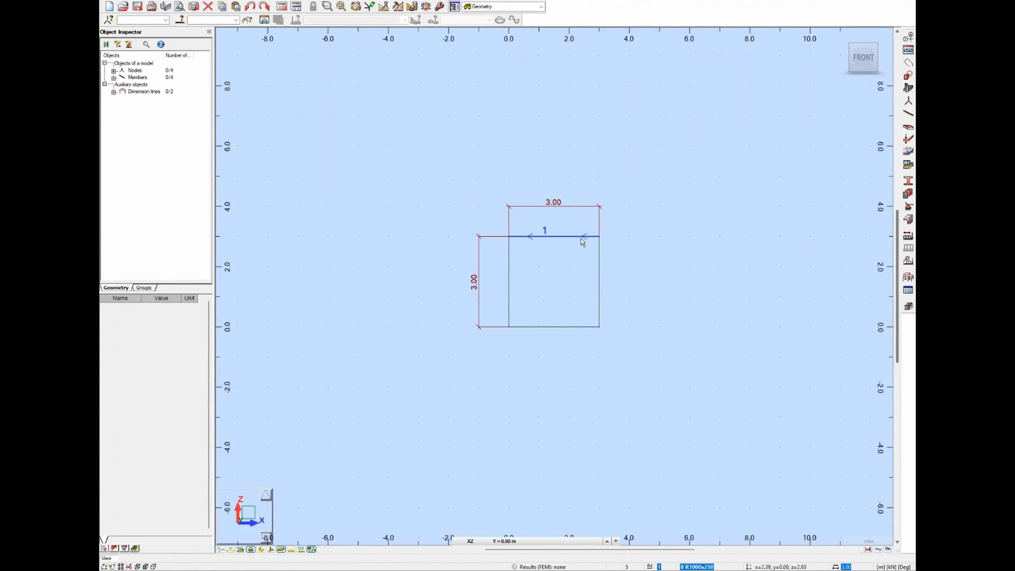
Step: Show the members' local coordinate systems to check their orientation, and hide them again
scroll(623, 256, up, 3)
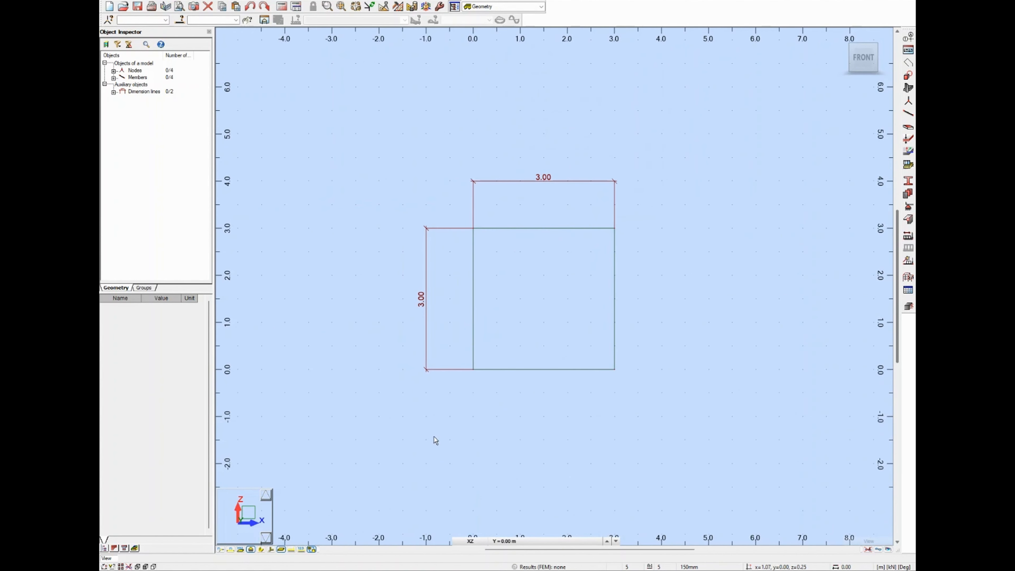
click(271, 549)
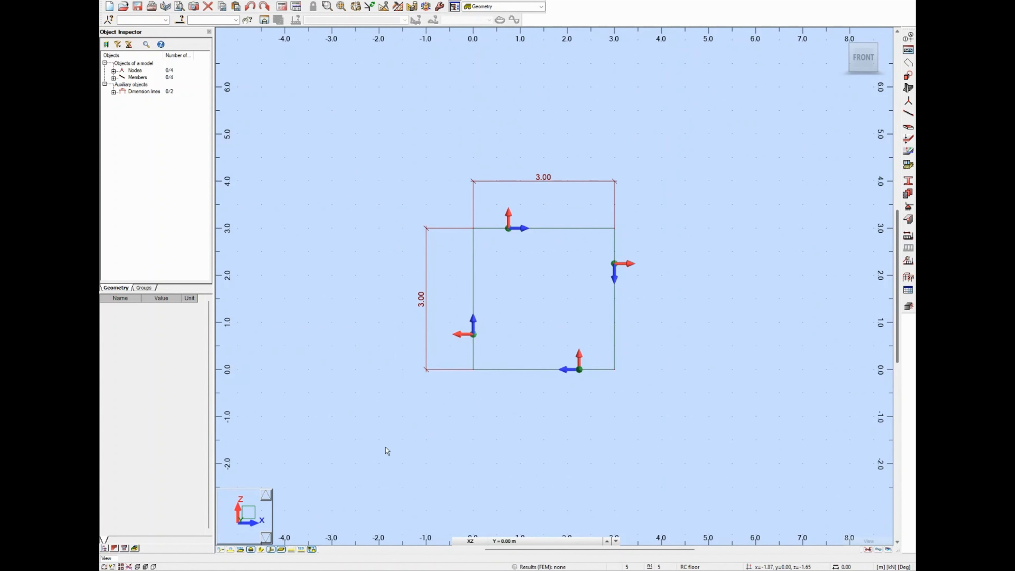
click(270, 550)
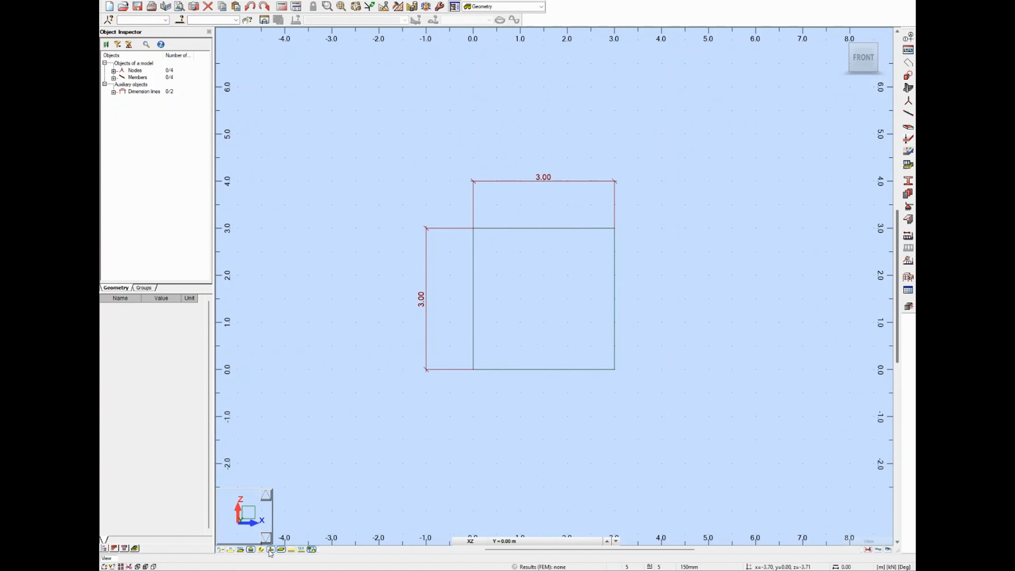
Step: Display the members' section shapes and check the section assigned to the frame's left vertical member
click(261, 549)
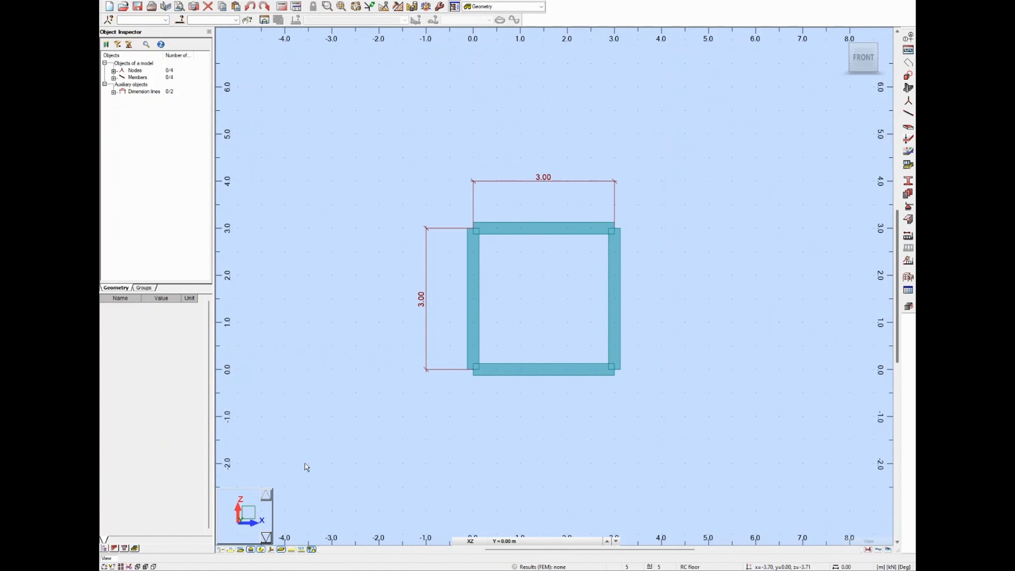
scroll(523, 382, up, 2)
middle_drag(528, 389, 528, 414)
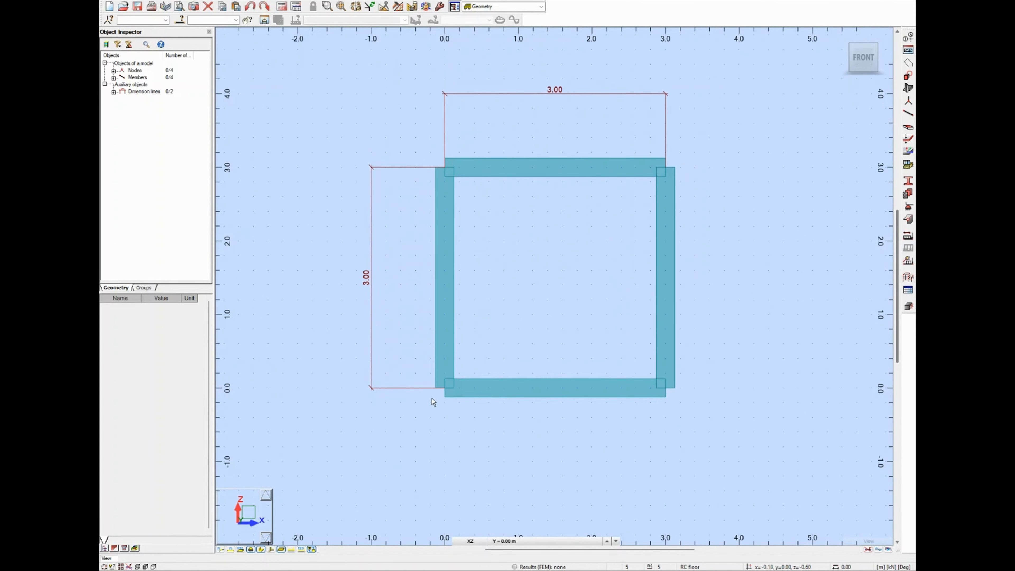
click(448, 295)
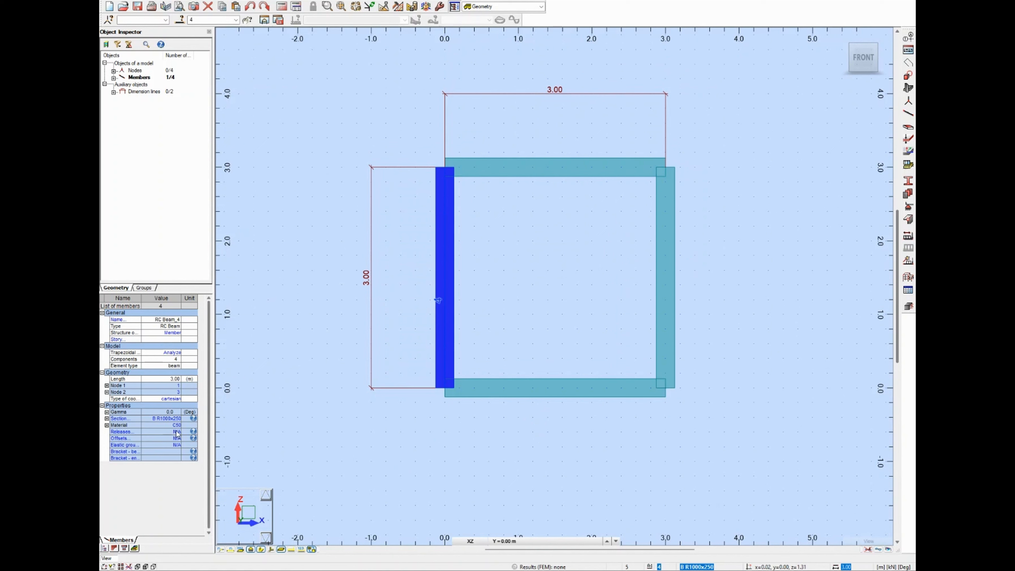
click(178, 420)
click(178, 420)
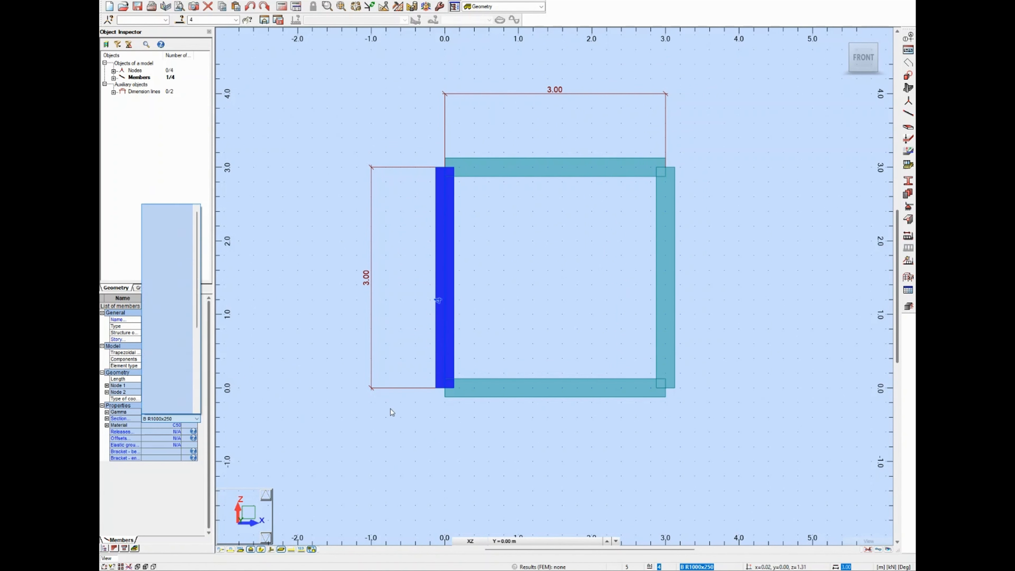
click(529, 254)
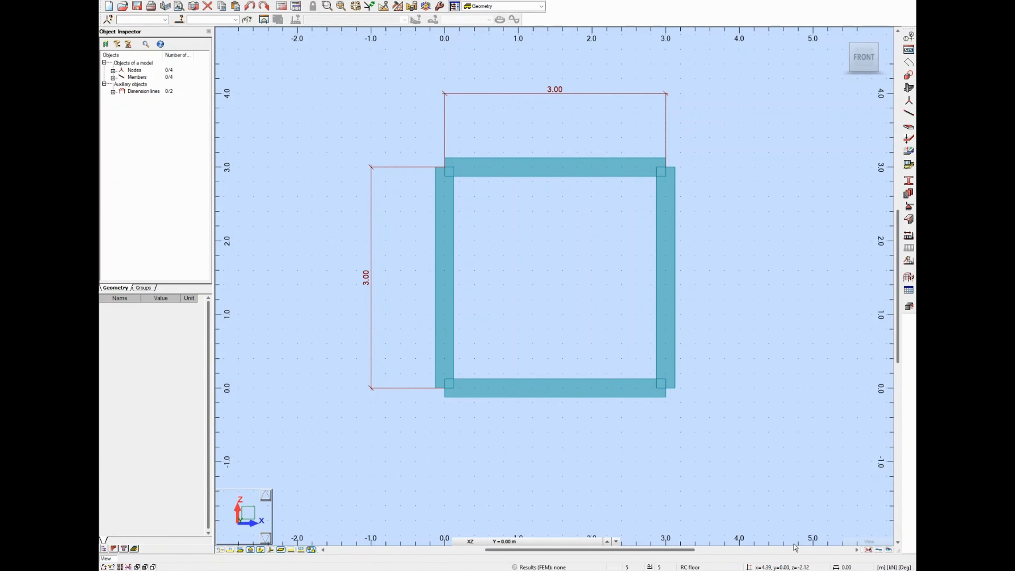
Step: Hide the section shapes and dimension lines, and move the frame's upper-right node to X 3.25 m and Z 3.25 m
click(869, 550)
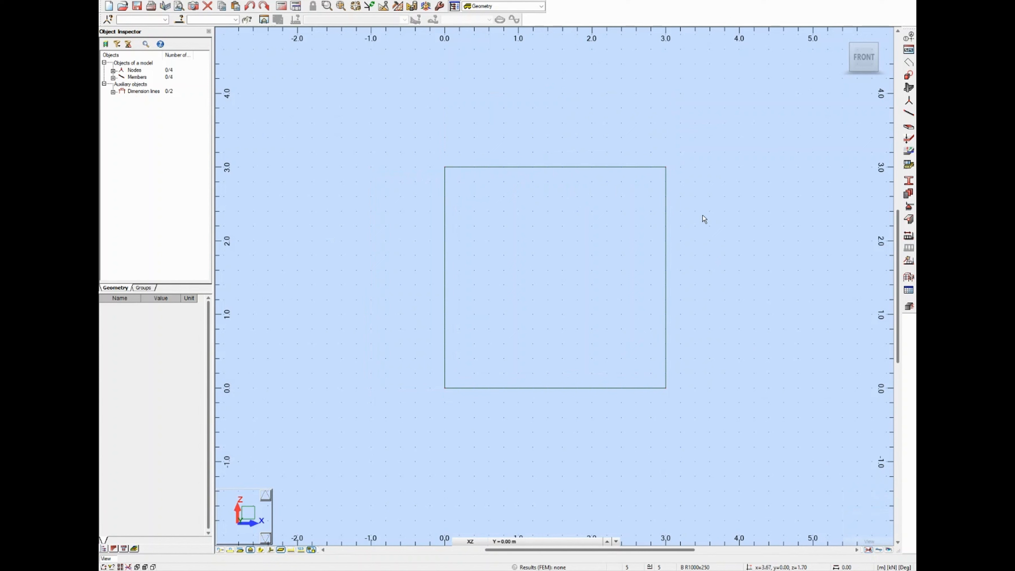
click(666, 167)
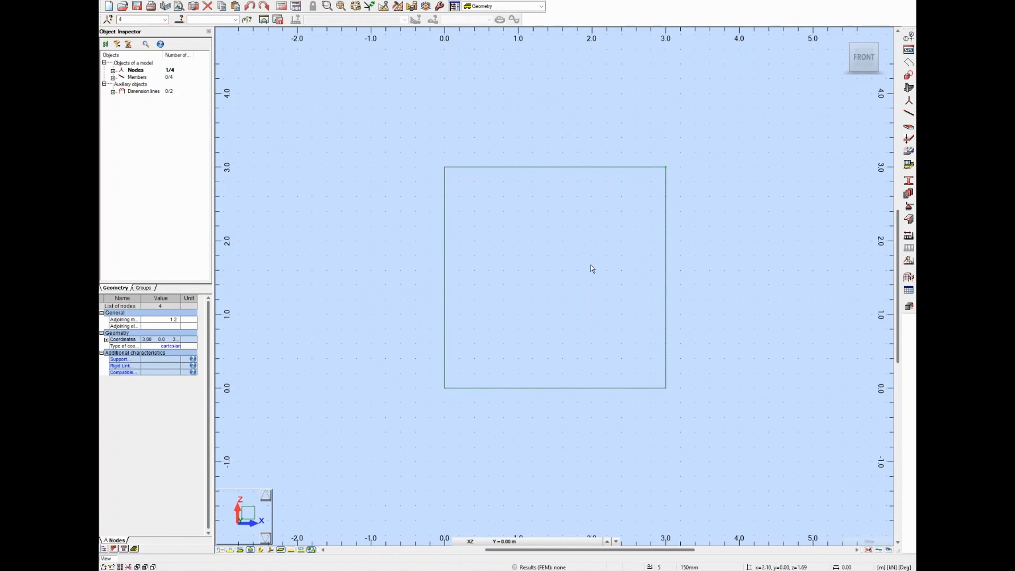
click(106, 339)
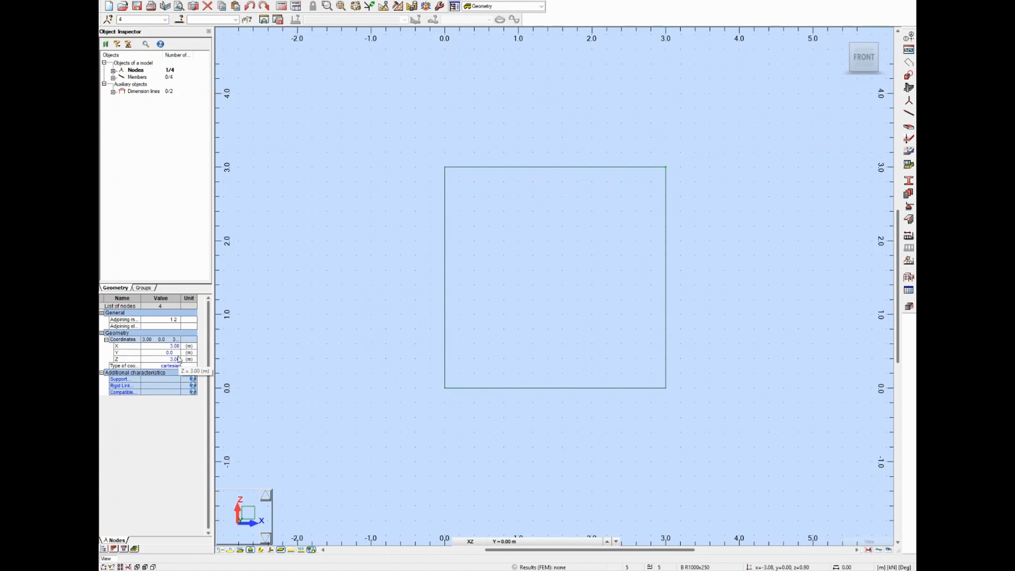
click(178, 347)
text(3)
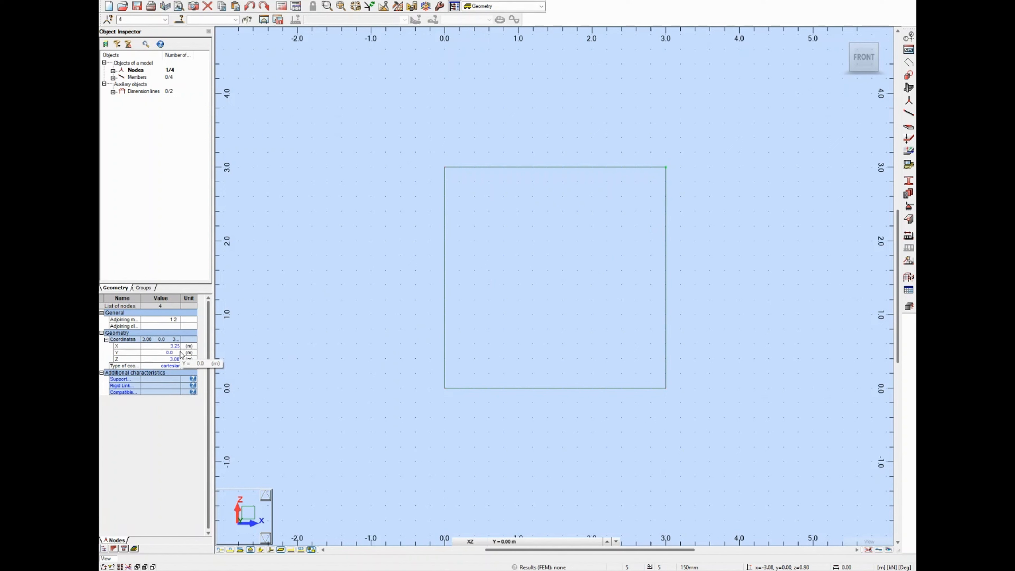
click(181, 353)
click(175, 359)
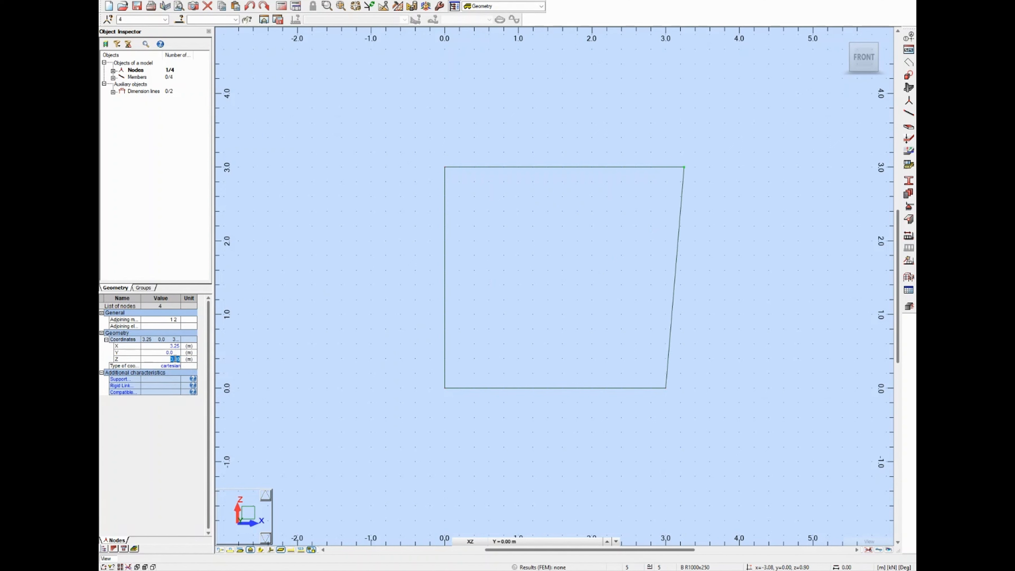
text(3.25)
key(Return)
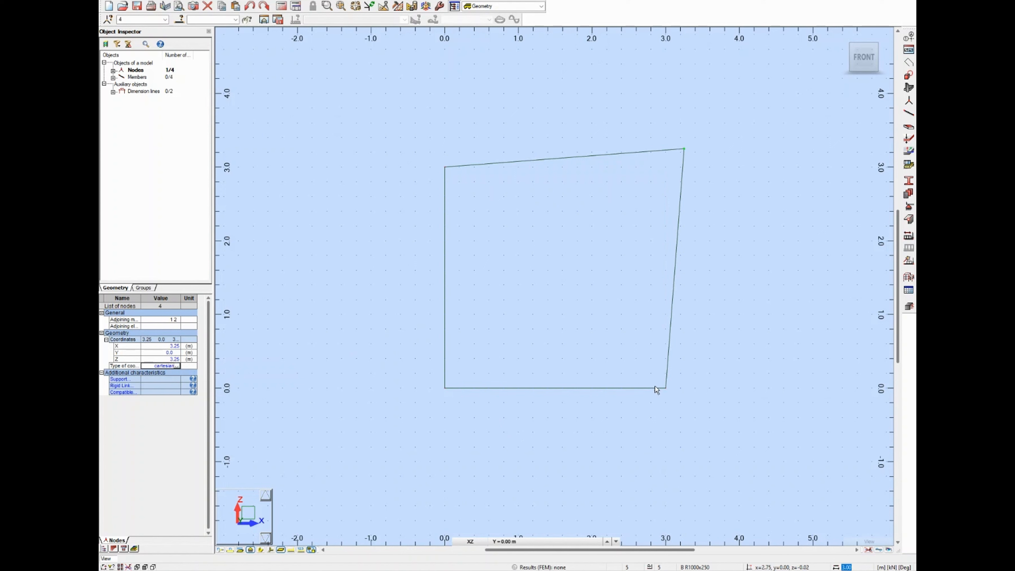
Step: Set the X coordinate of the frame's lower-right node to 3.25 m
click(668, 387)
click(178, 346)
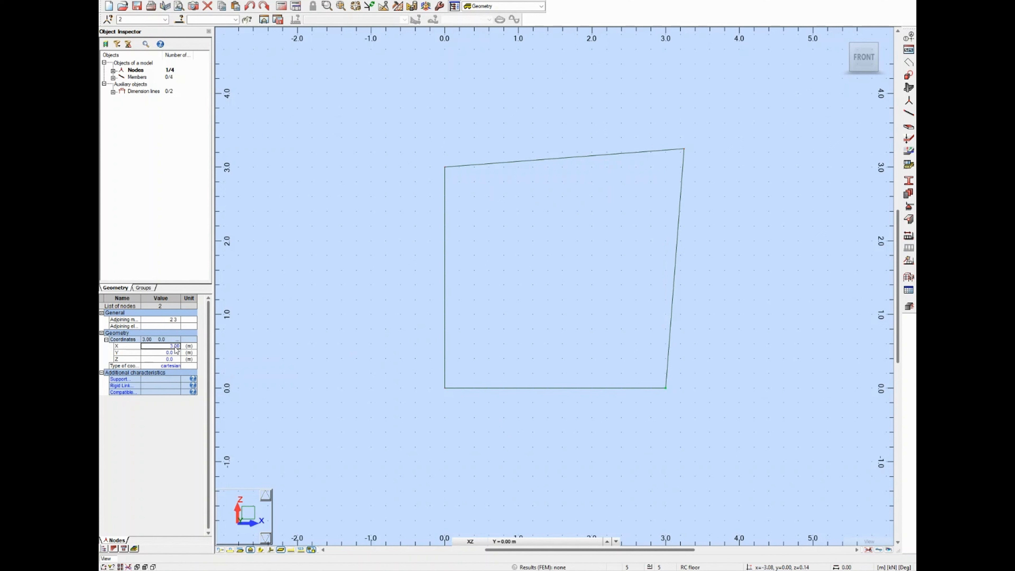
text(3.25)
click(180, 352)
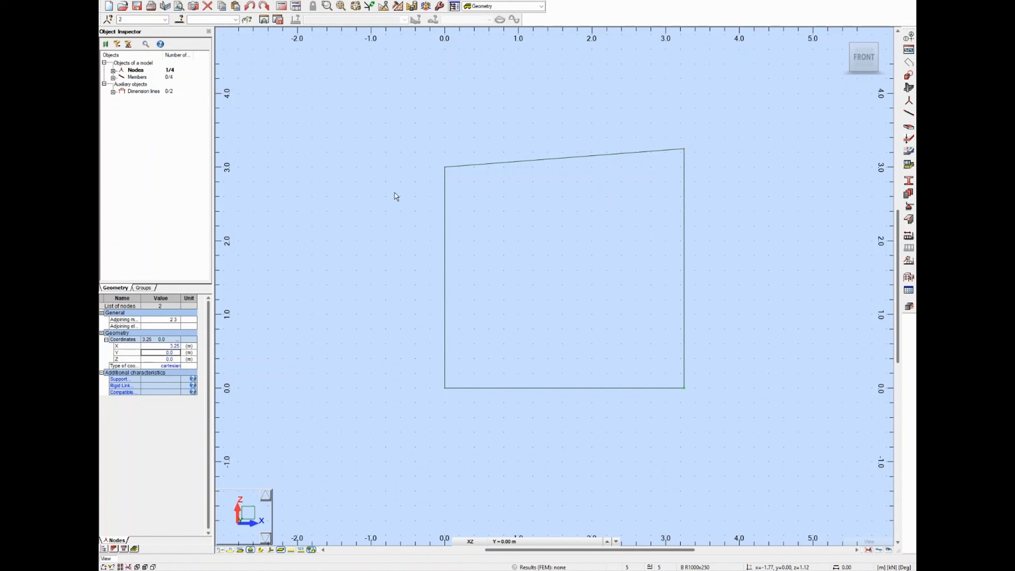
Step: Set the Z coordinate of the frame's upper-left node to 3.25 m
click(444, 166)
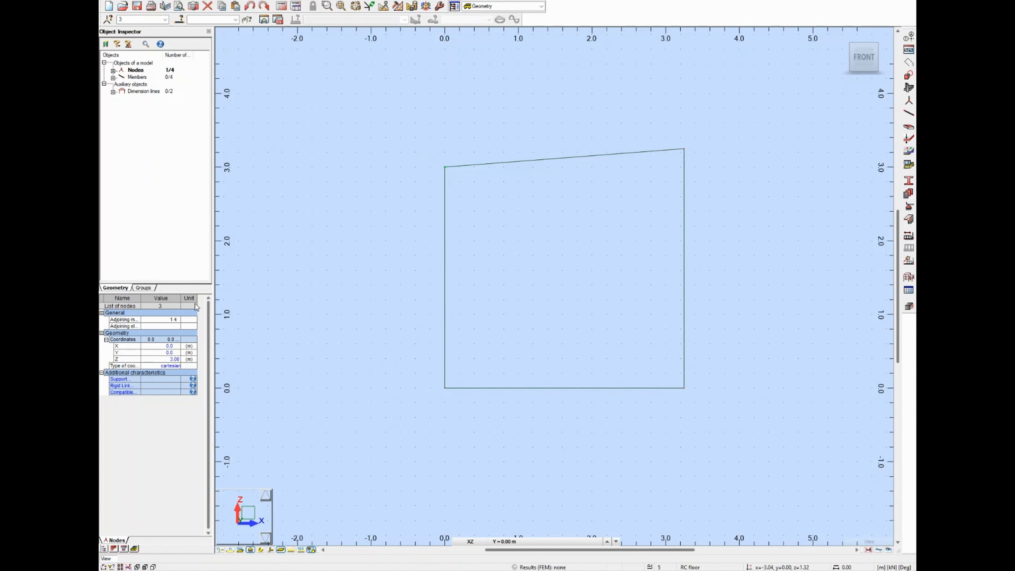
click(176, 359)
text(3.25)
key(Return)
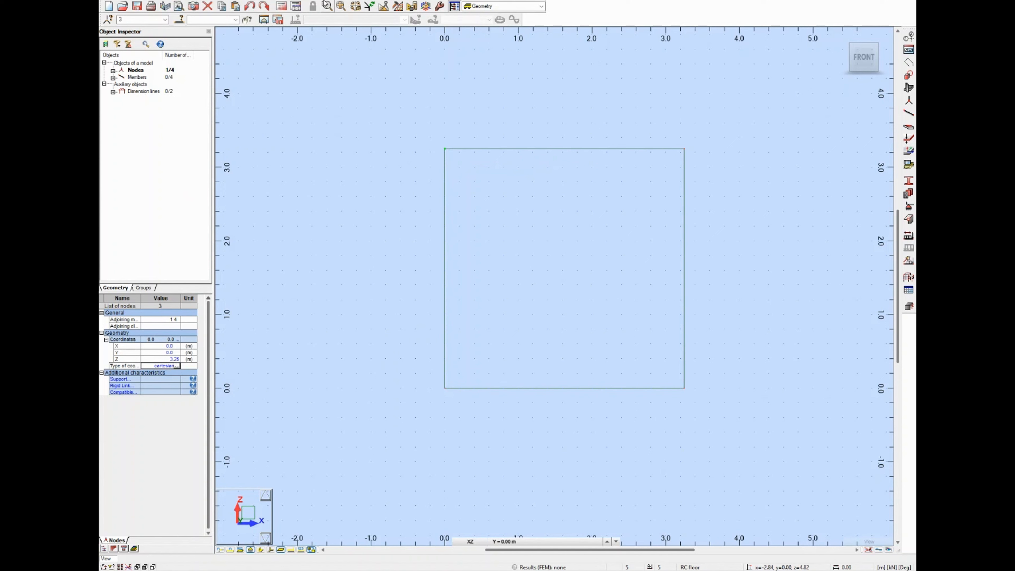
Step: Display the dimension lines to check the frame's side lengths and the left vertical member's properties, and hide them again
click(326, 1)
click(337, 4)
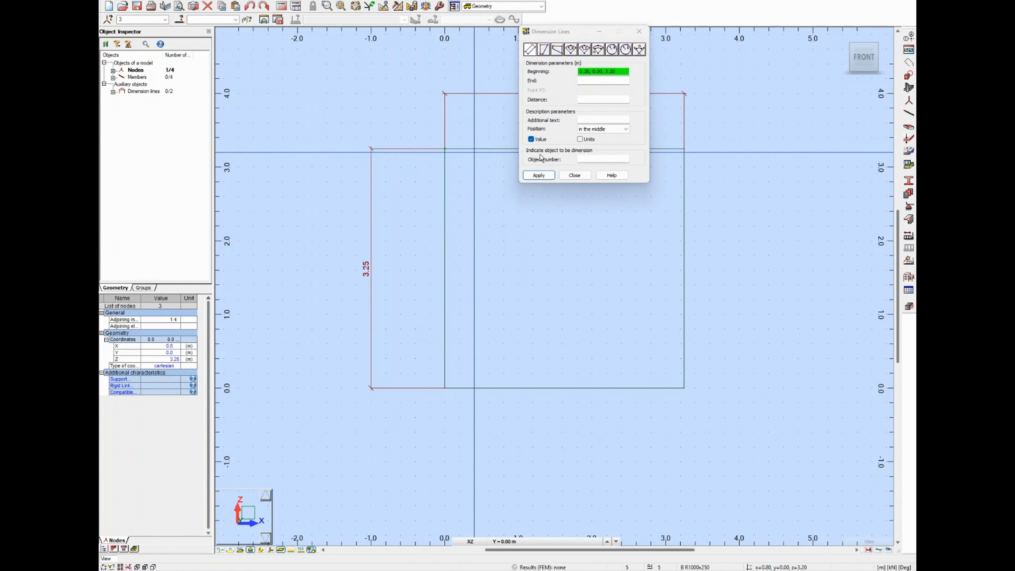
click(639, 31)
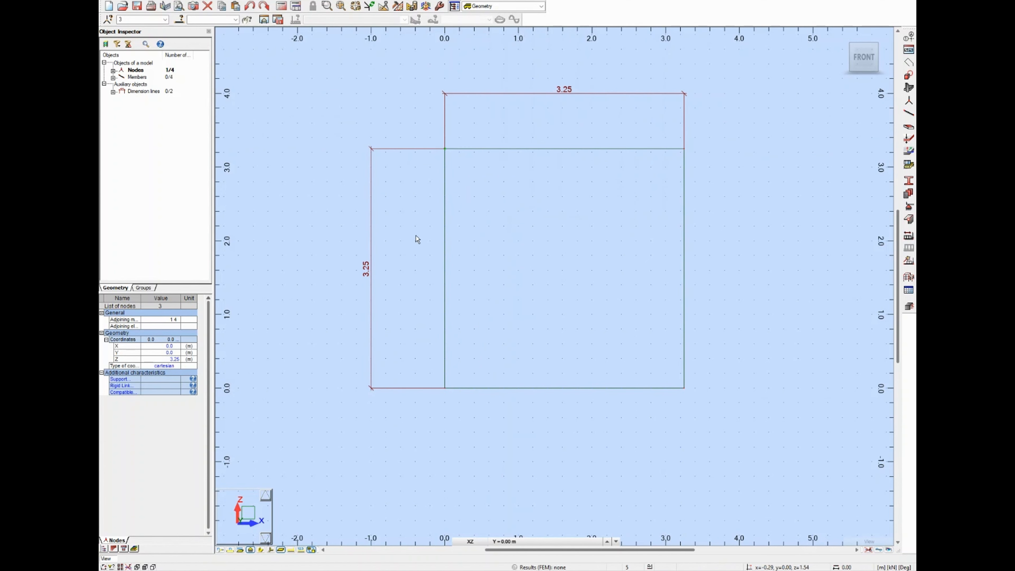
click(448, 363)
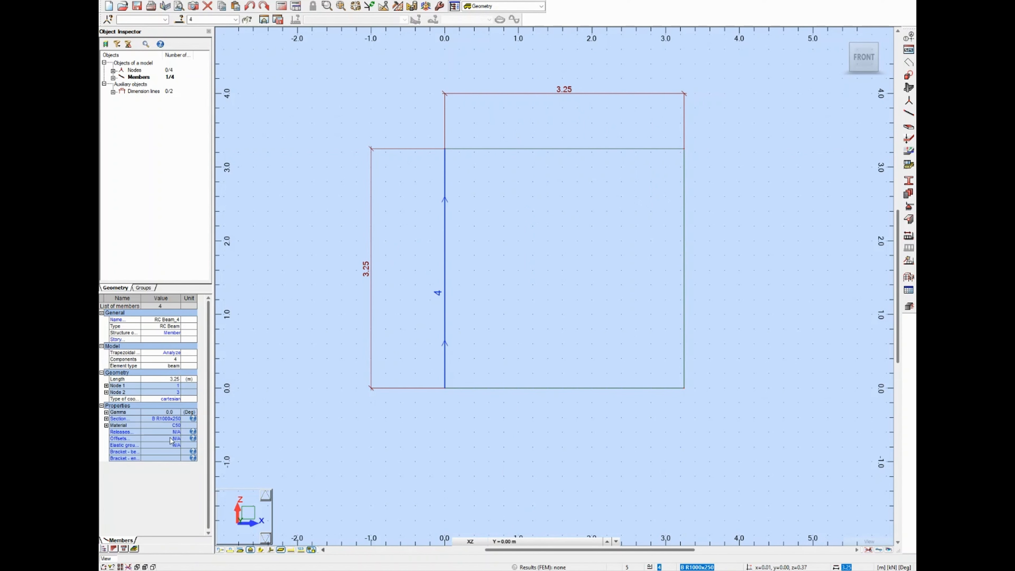
click(494, 418)
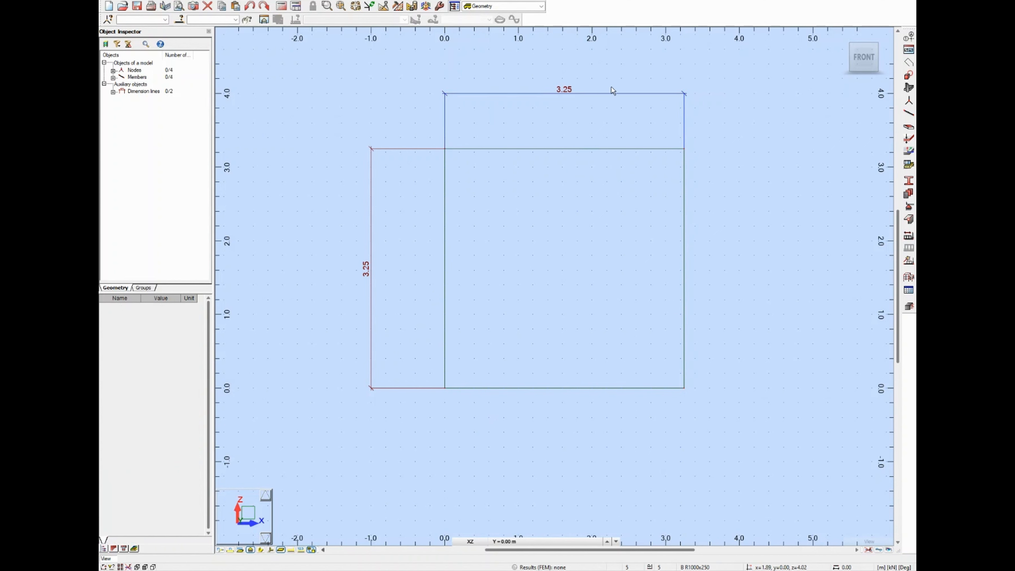
click(869, 550)
Step: Copy the frame's upper-left node with the translation vector 0.125,0,0 and one repetition
scroll(537, 239, up, 1)
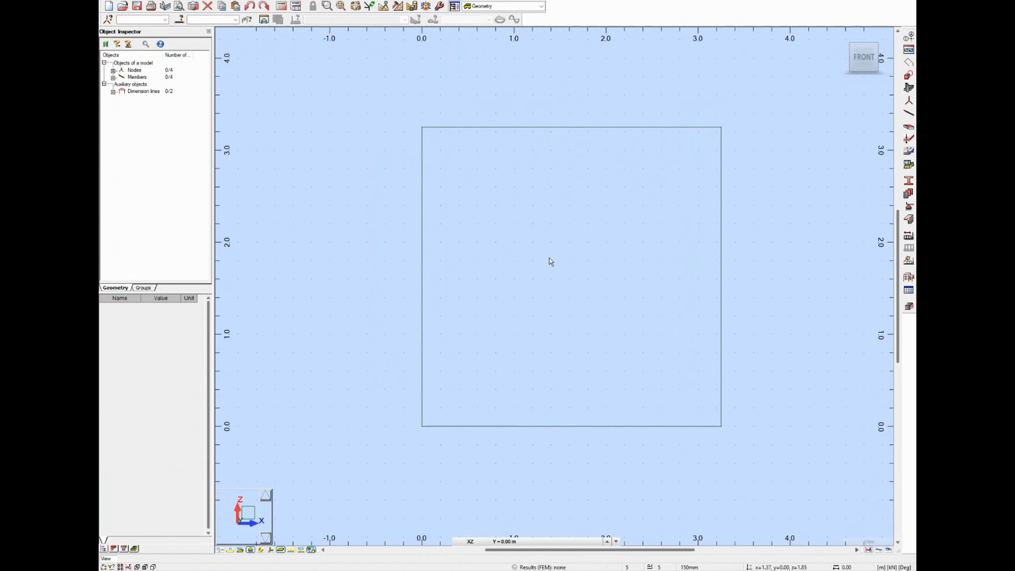
middle_drag(550, 258, 521, 256)
click(394, 126)
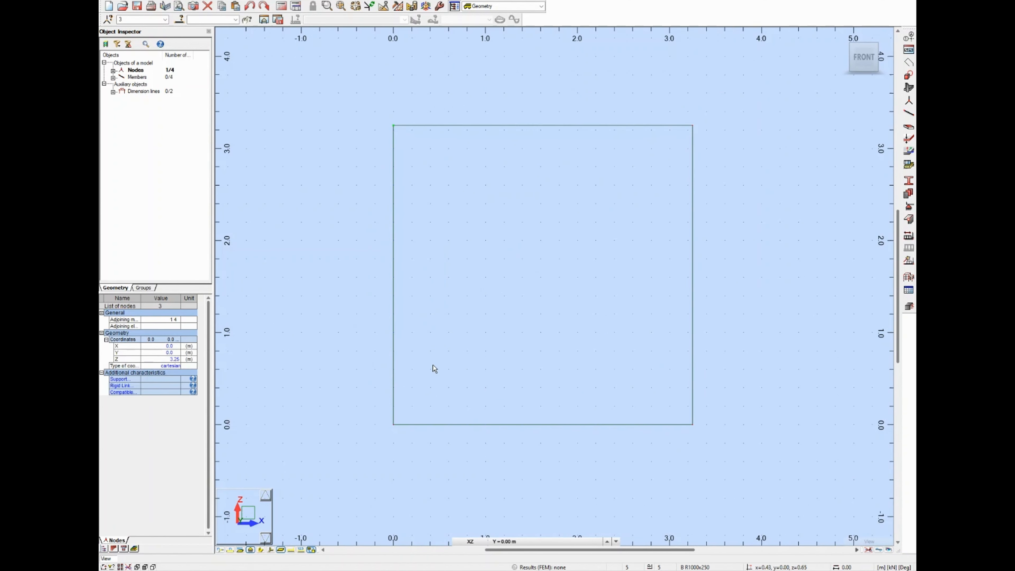
right_click(412, 191)
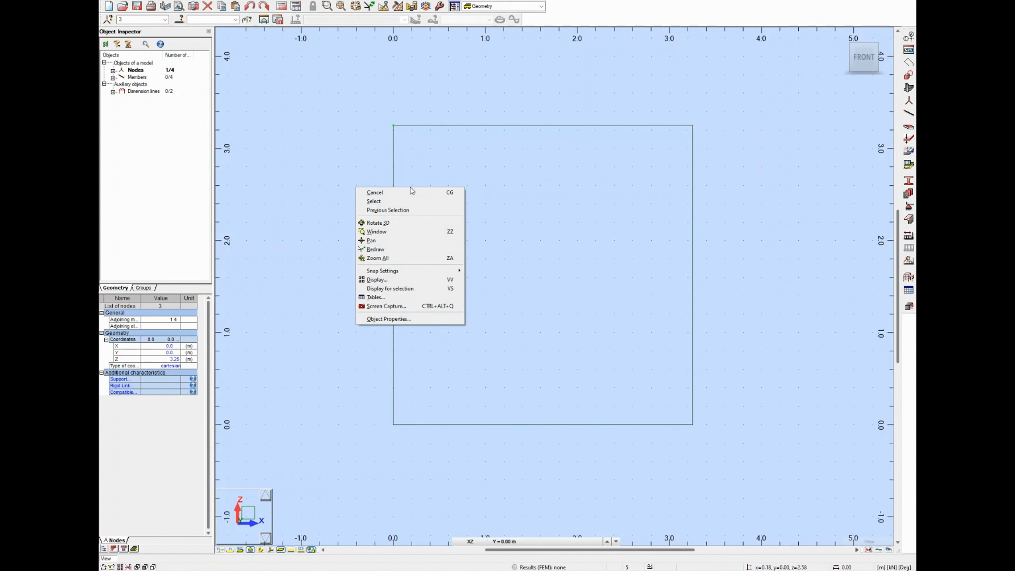
click(385, 9)
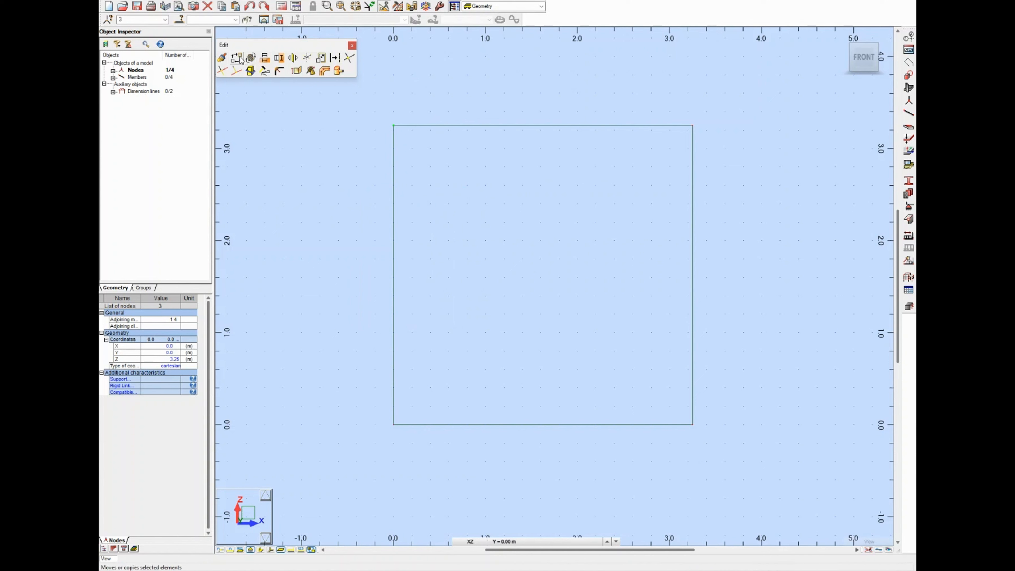
click(236, 59)
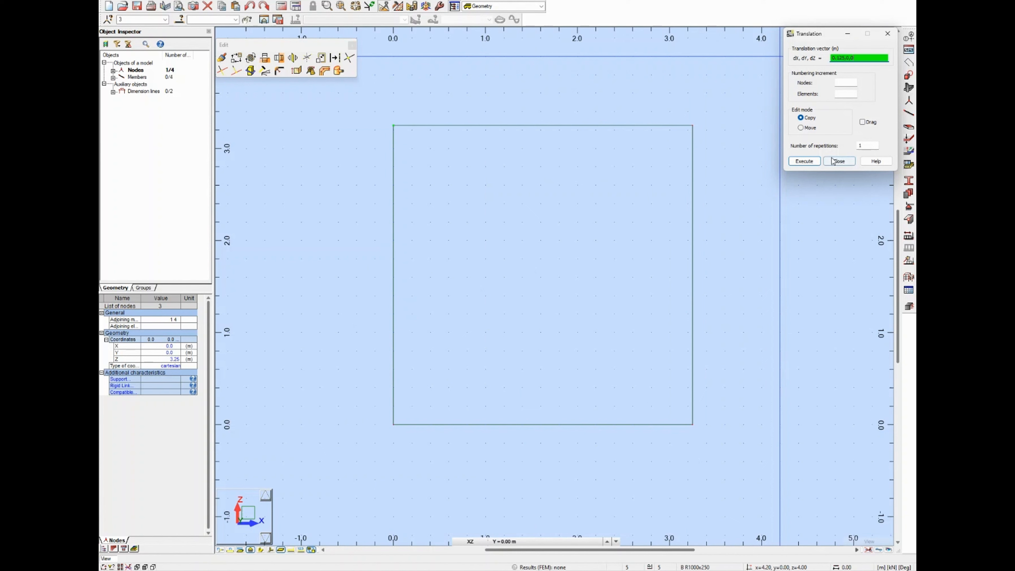
click(804, 161)
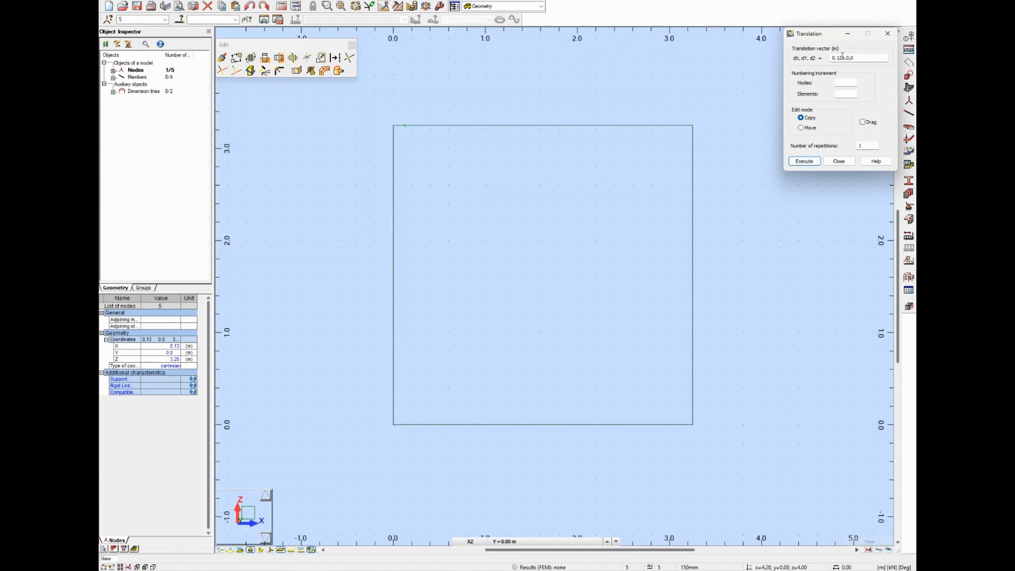
Step: Copy the newly added node near the upper-left corner once more along the top member in the positive X direction
click(843, 57)
text(5)
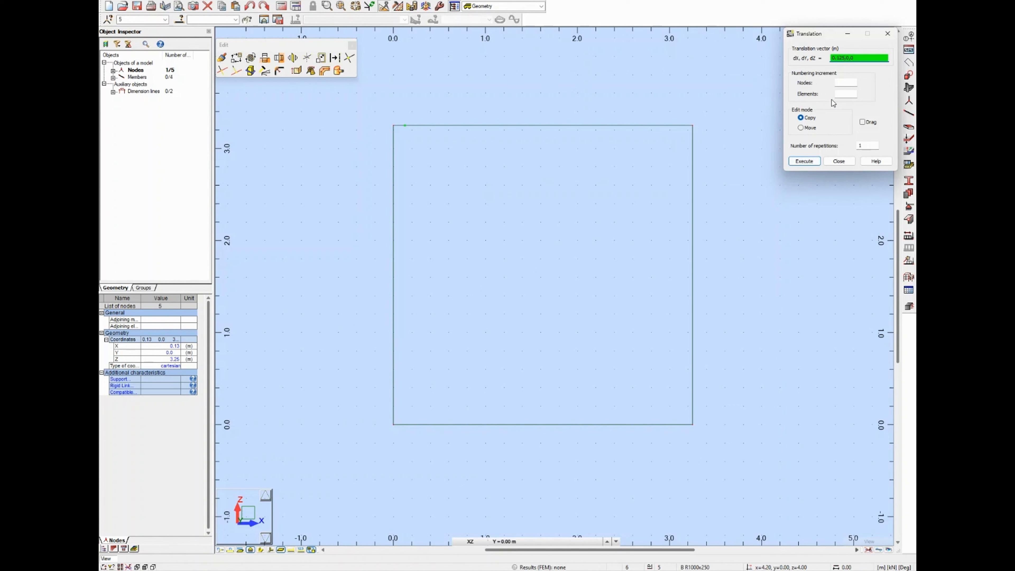
click(804, 161)
click(839, 161)
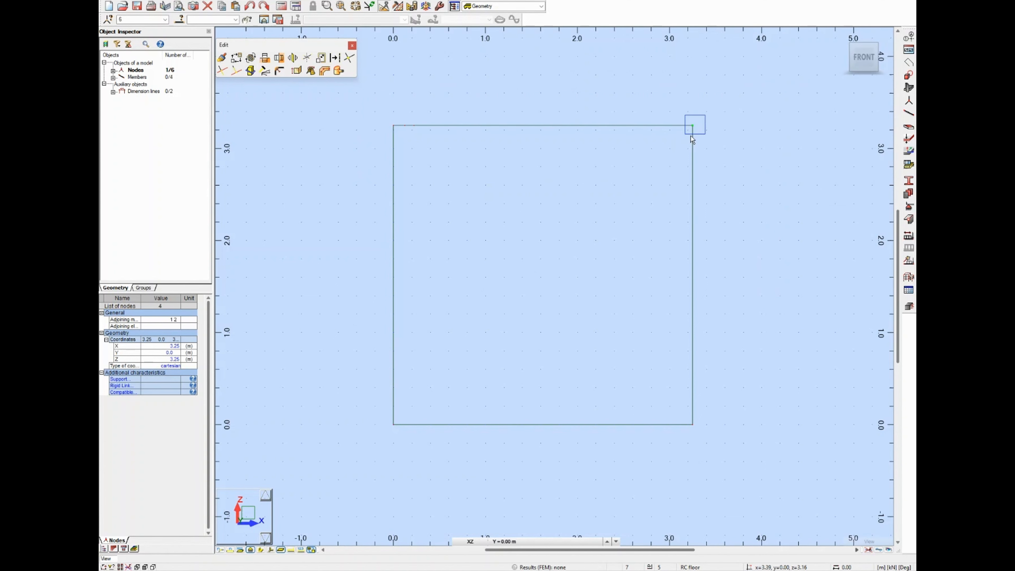
Step: Copy the frame's upper-right node by -0.125,0,0, and copy the resulting node by -0.1,0,0
click(236, 57)
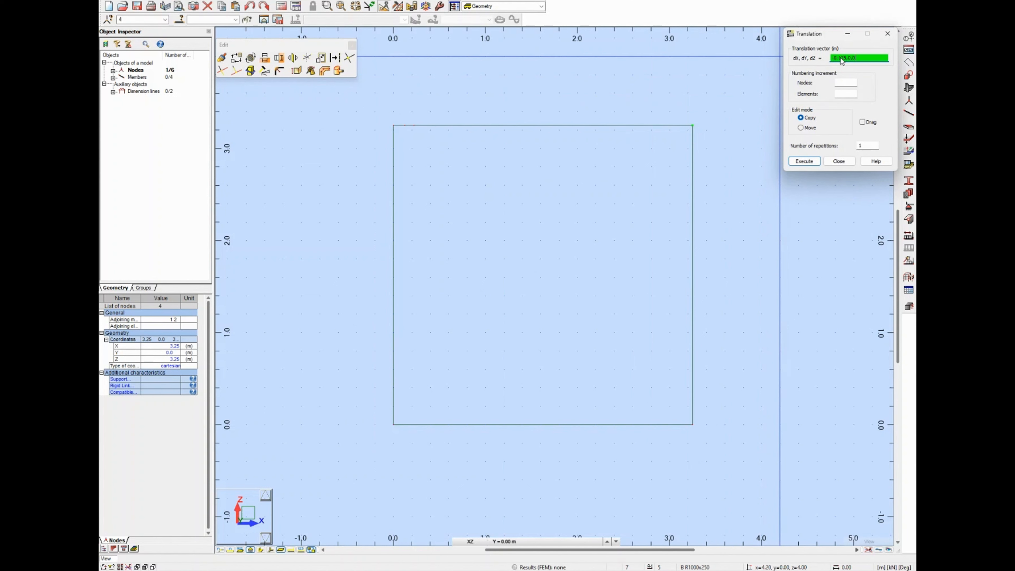
click(804, 161)
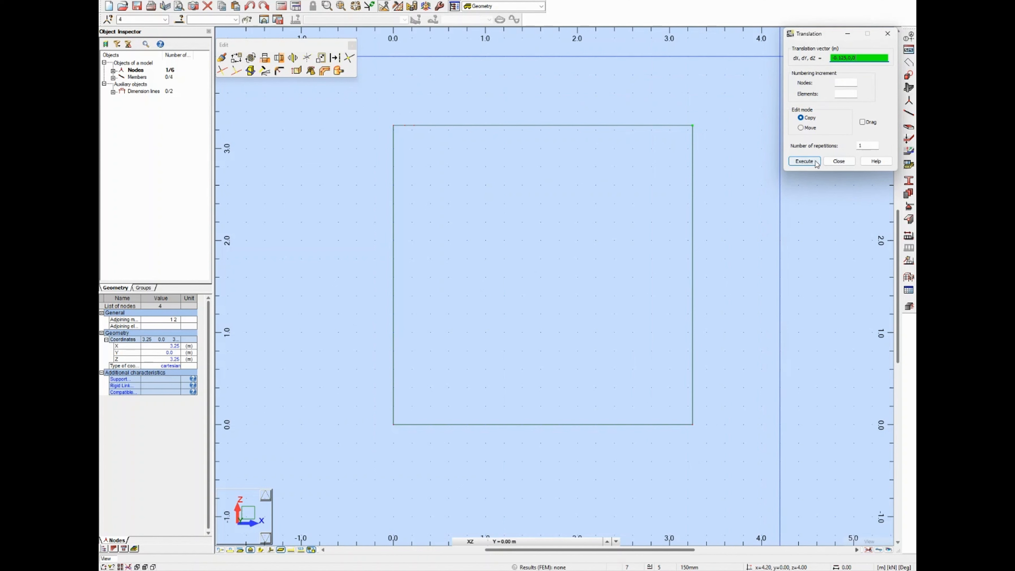
click(849, 57)
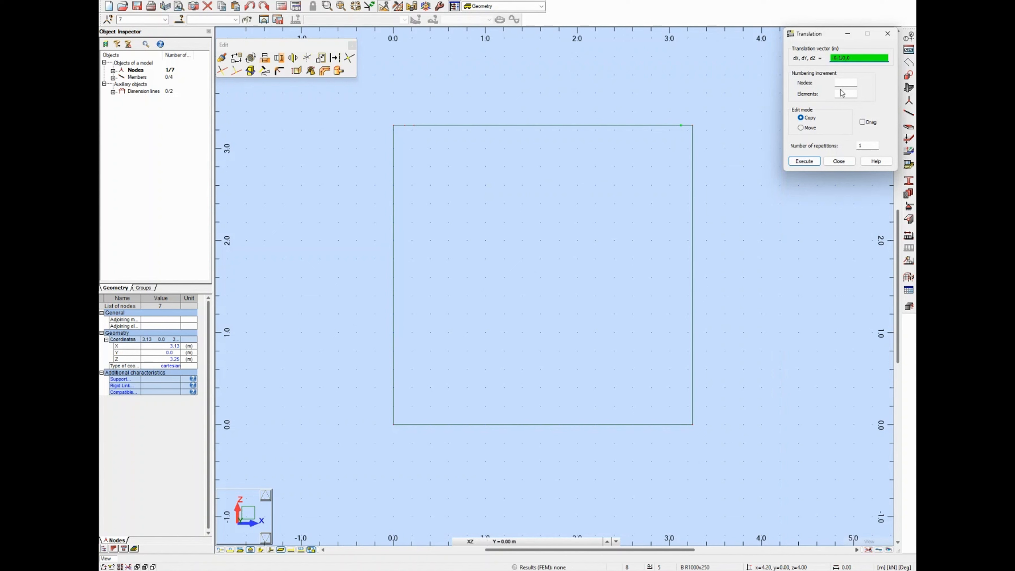
click(811, 162)
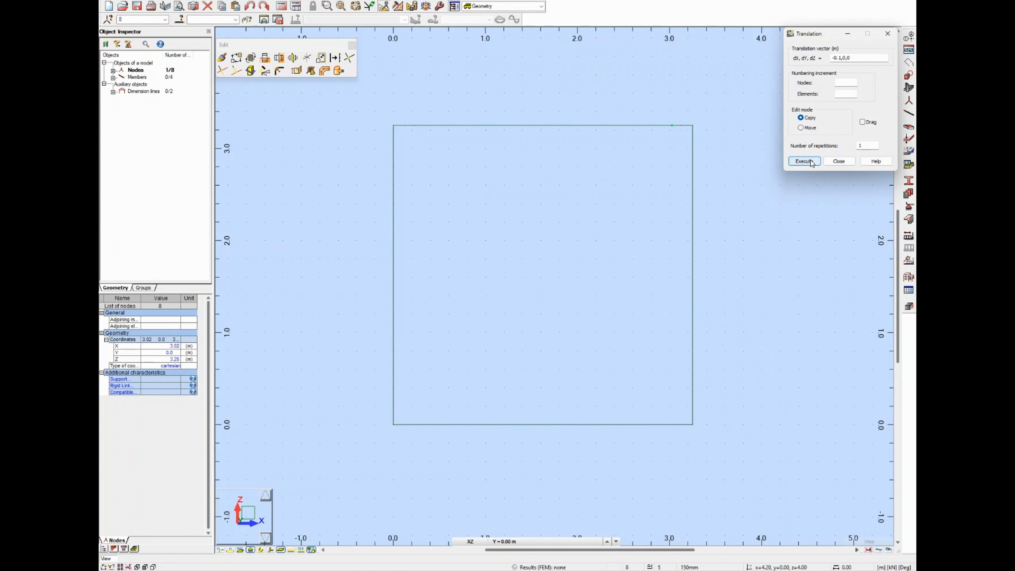
click(838, 161)
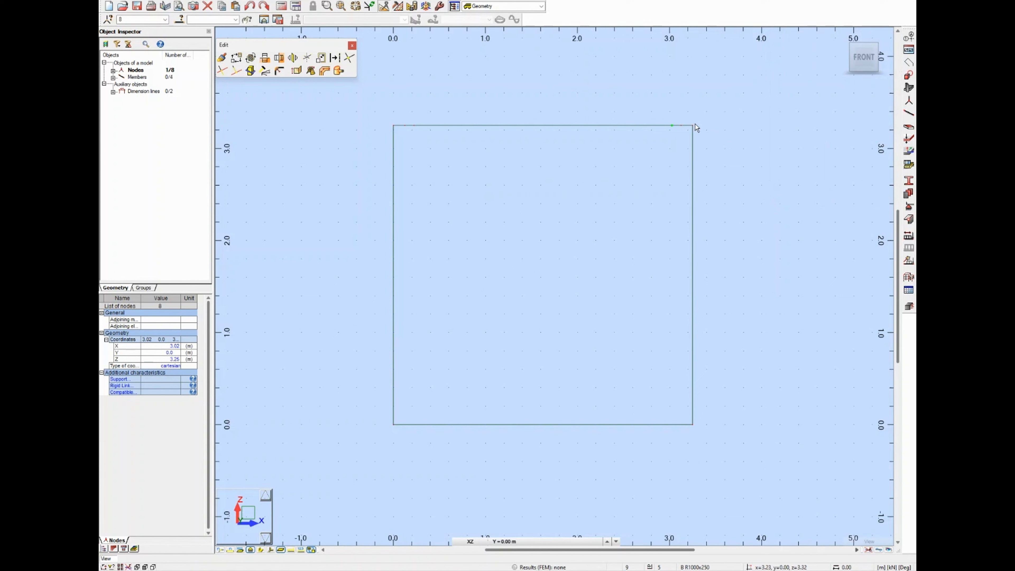
Step: Copy both top corner nodes down the vertical members by 0,0,-0.125, and copy the resulting nodes by 0,0,-0.1
click(699, 129)
ctrl+click(396, 128)
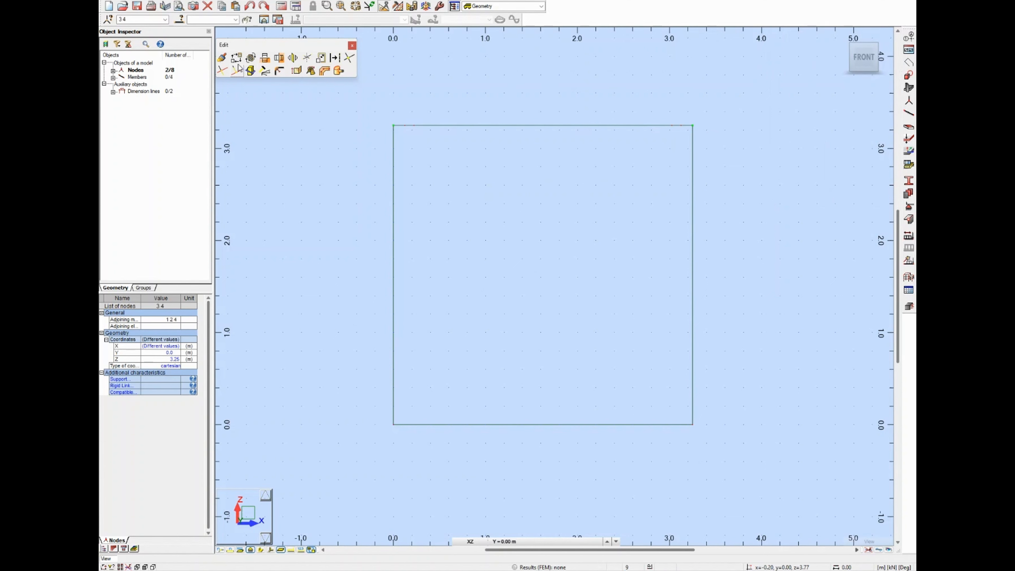
click(236, 58)
text(0,0,-)
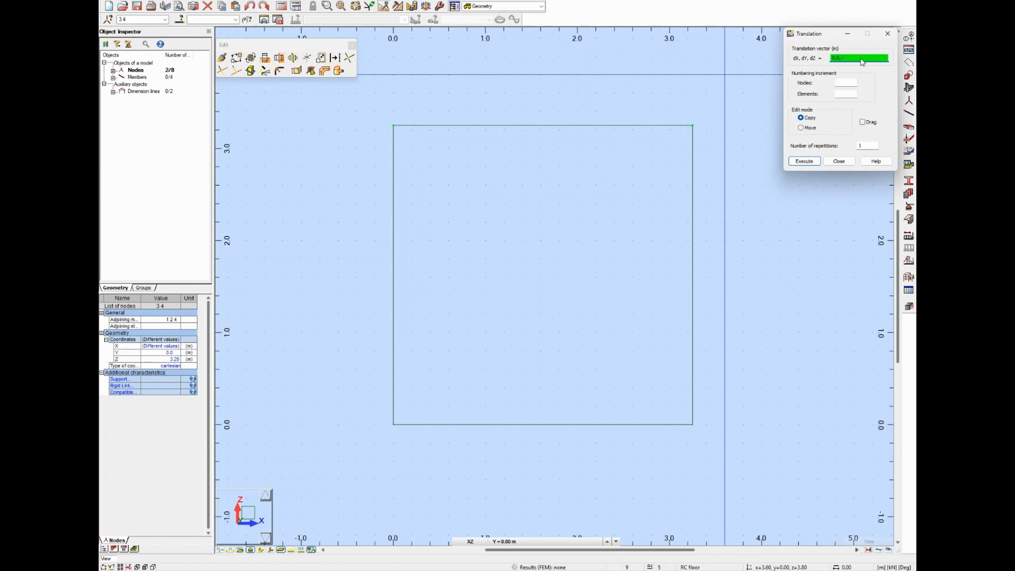
text(0.125)
click(804, 161)
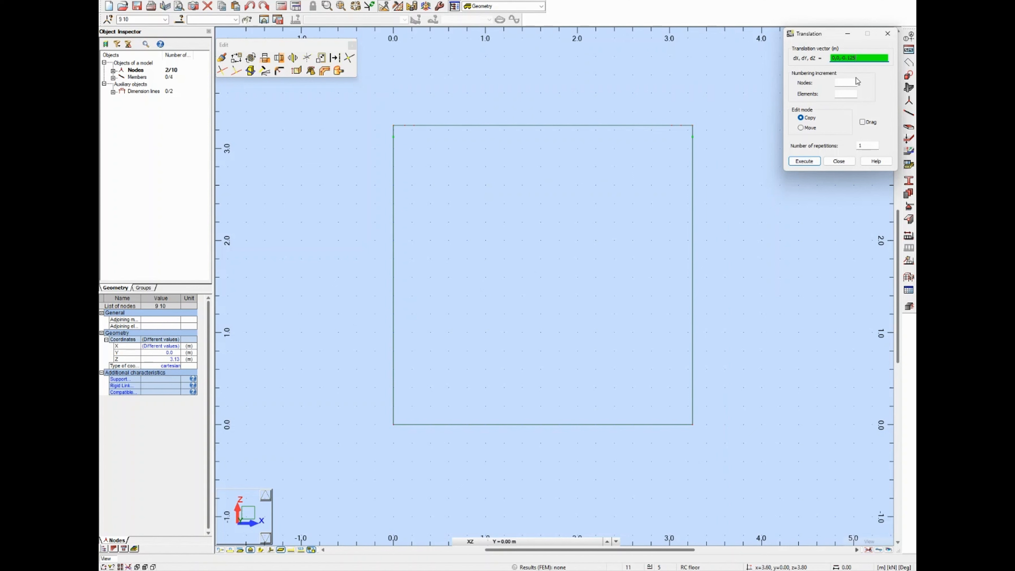
click(813, 163)
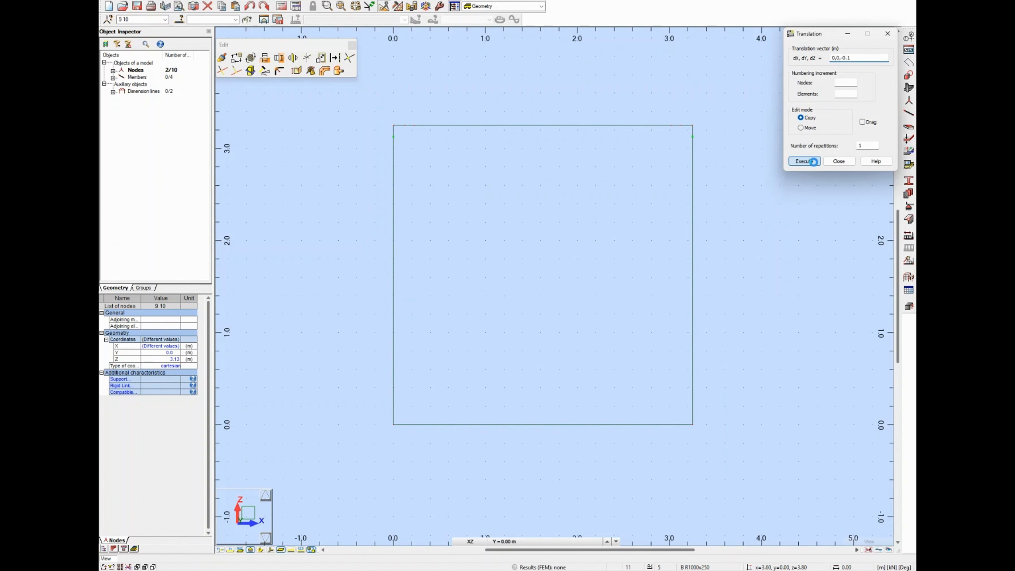
click(838, 161)
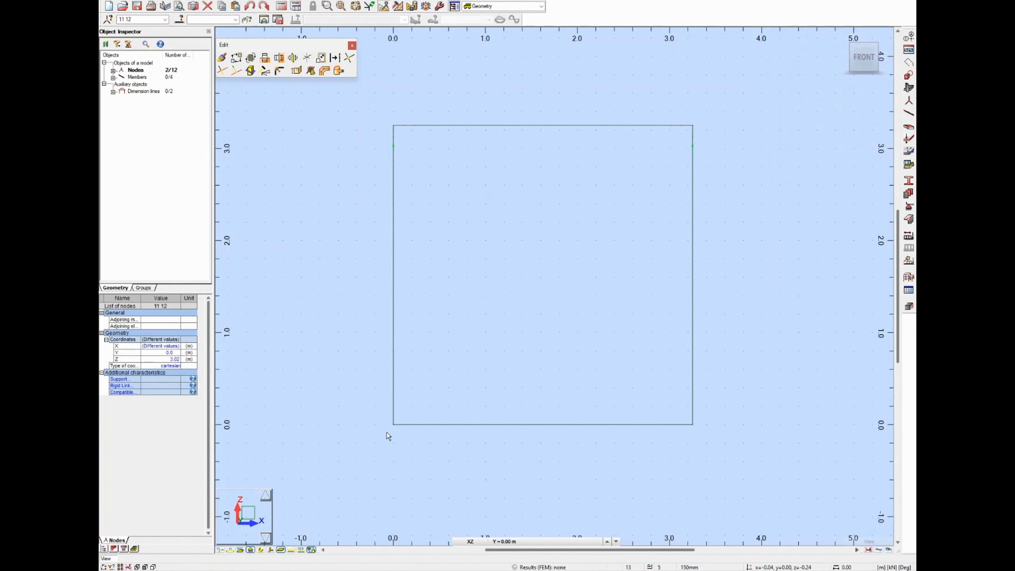
Step: Try to copy the bottom corner nodes together with the bottom member by 0,0,0.125, and undo the copy
drag(385, 421, 698, 442)
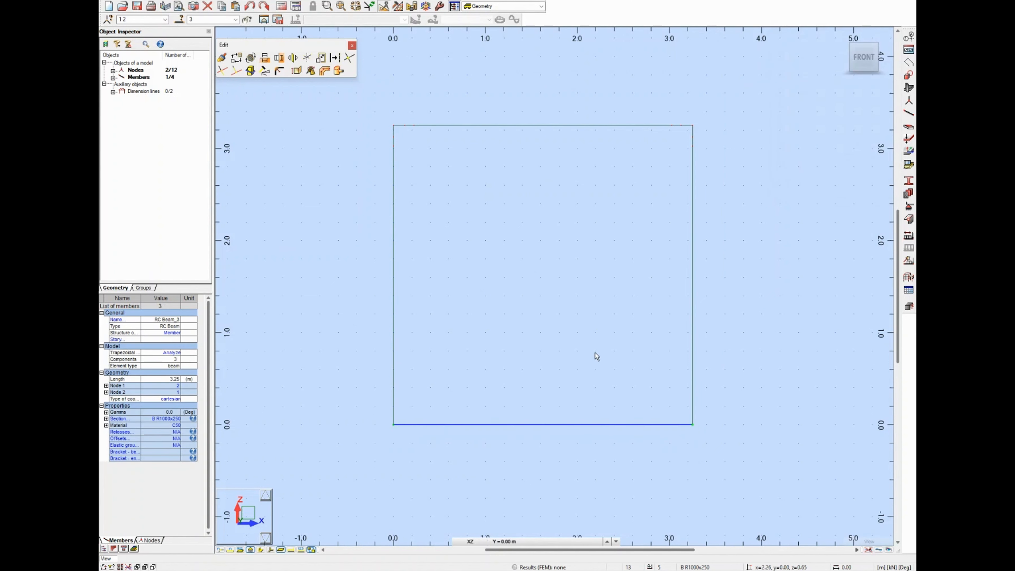
click(236, 58)
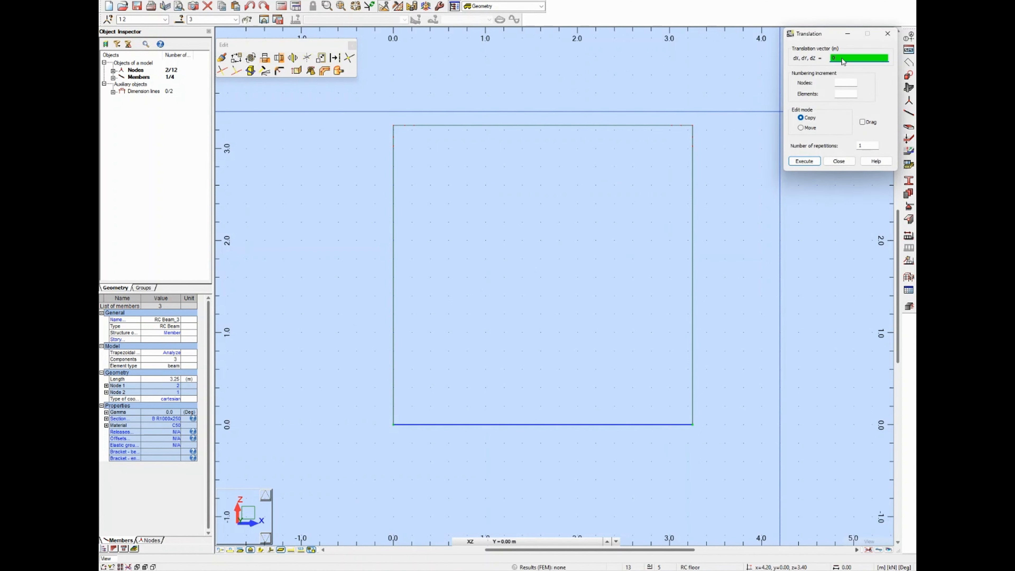
text(0,0,0.125)
click(811, 164)
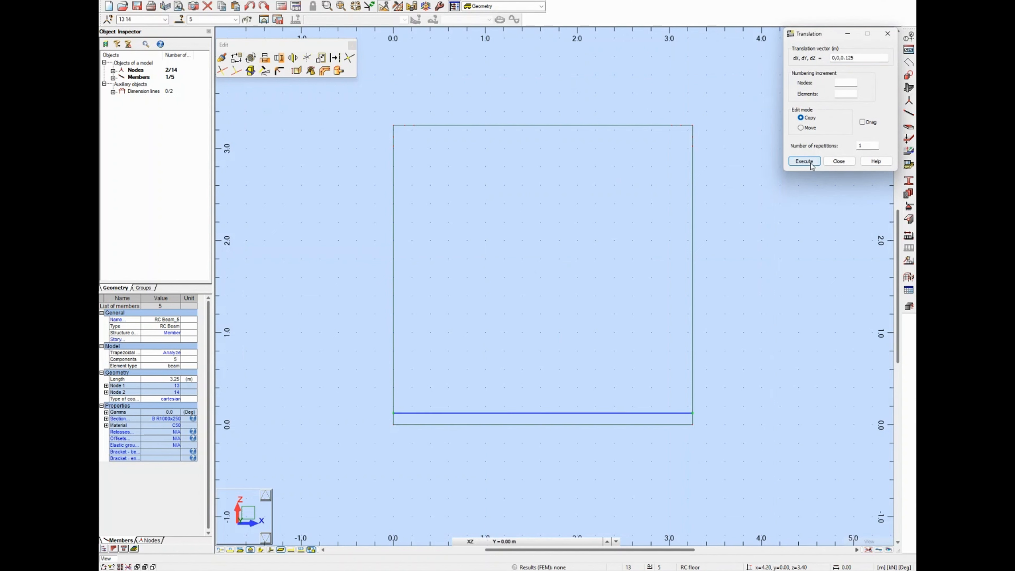
click(839, 162)
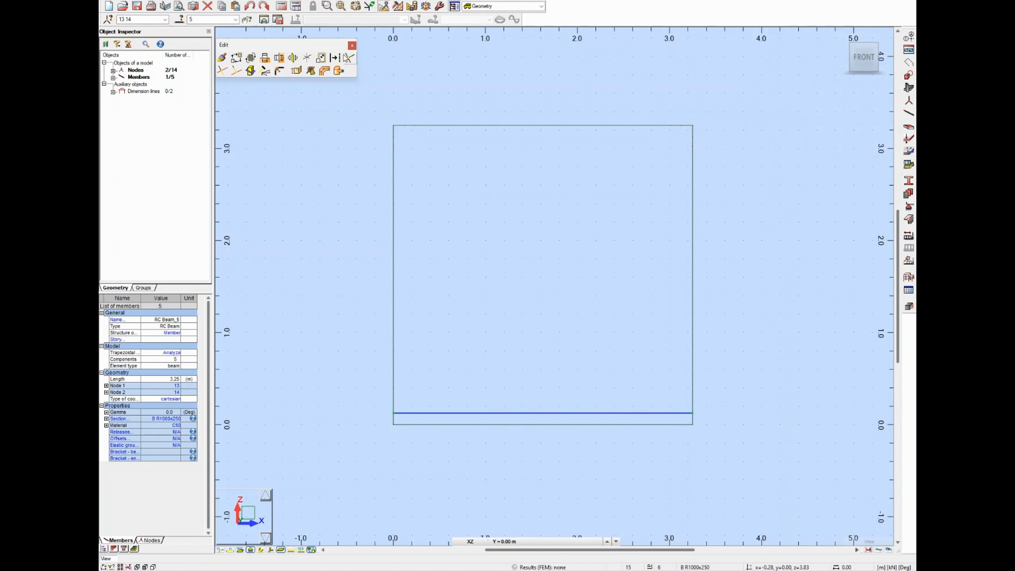
click(352, 44)
click(250, 7)
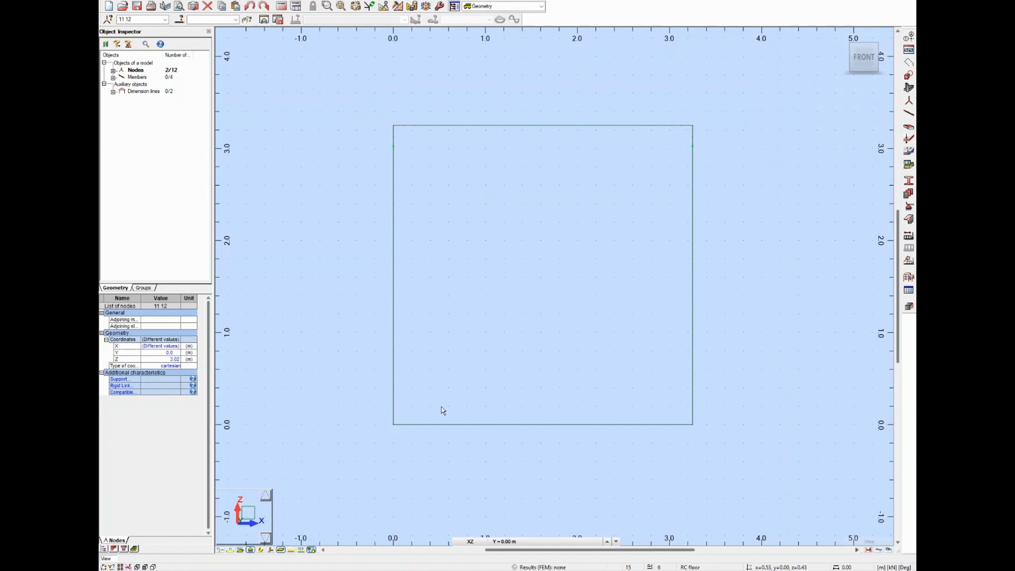
Step: Copy both bottom corner nodes up the vertical members by 0,0,0.125, and copy the resulting nodes by 0,0,0.1
drag(380, 415, 409, 442)
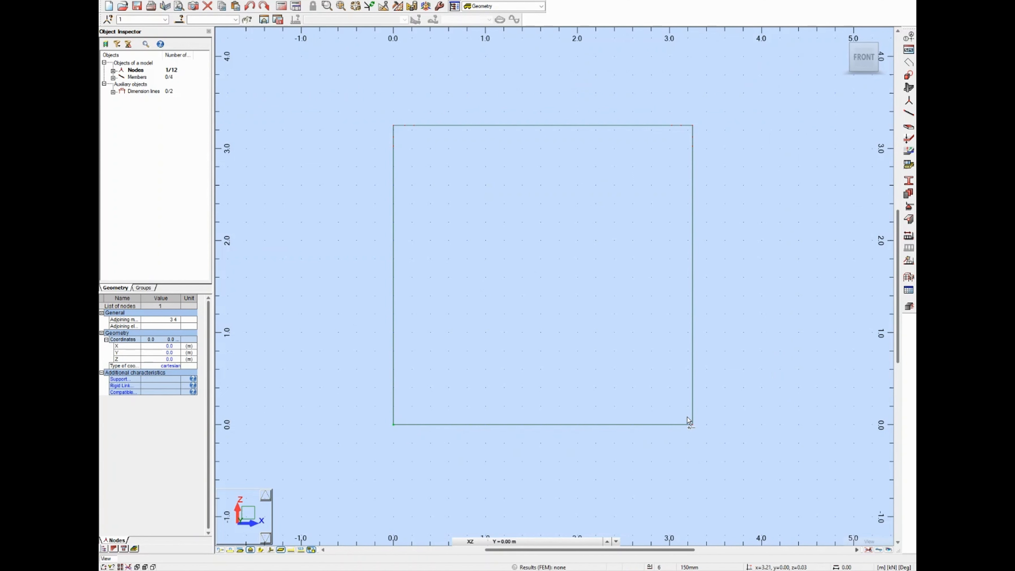
ctrl+drag(686, 417, 707, 437)
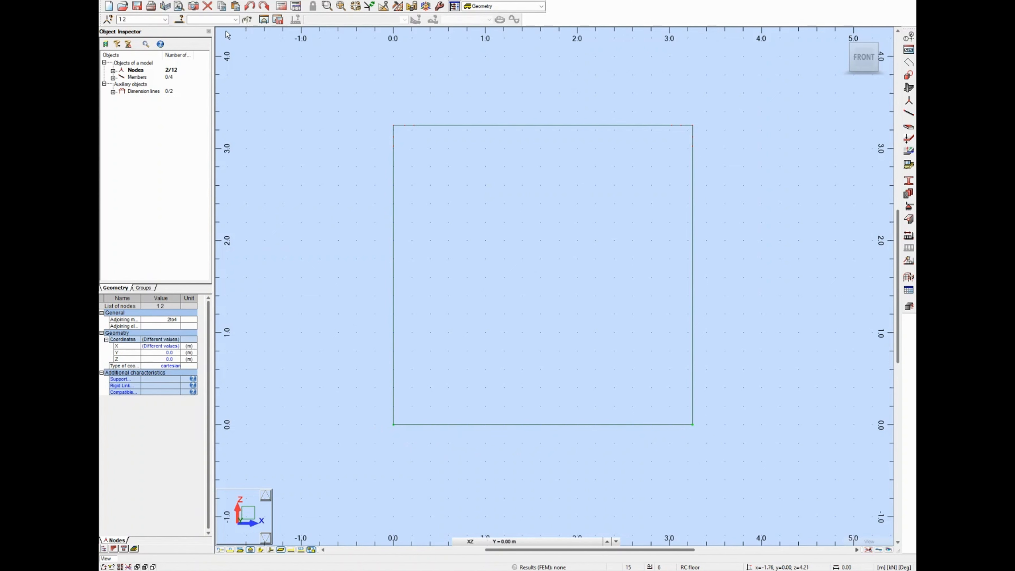
click(391, 8)
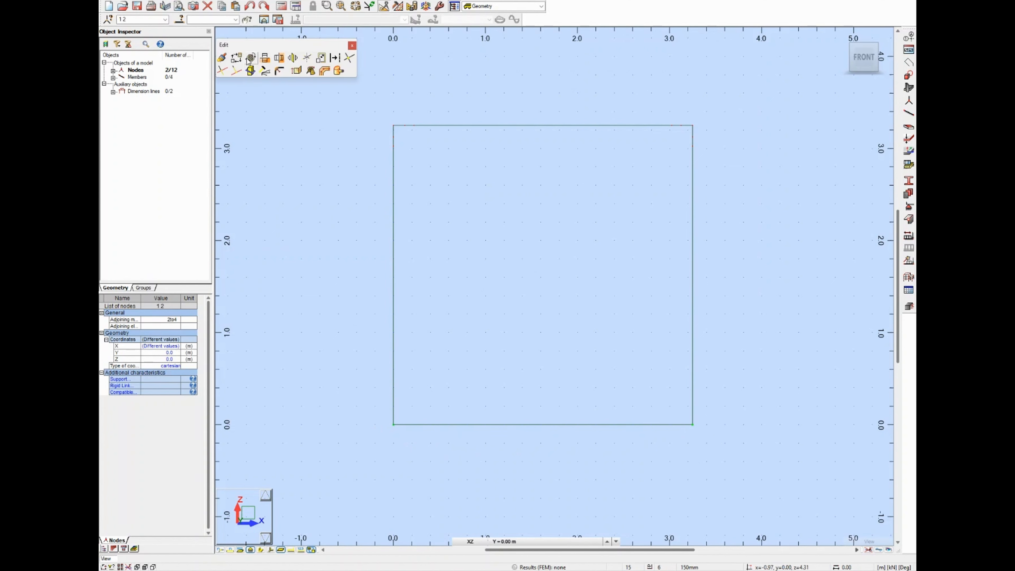
click(236, 57)
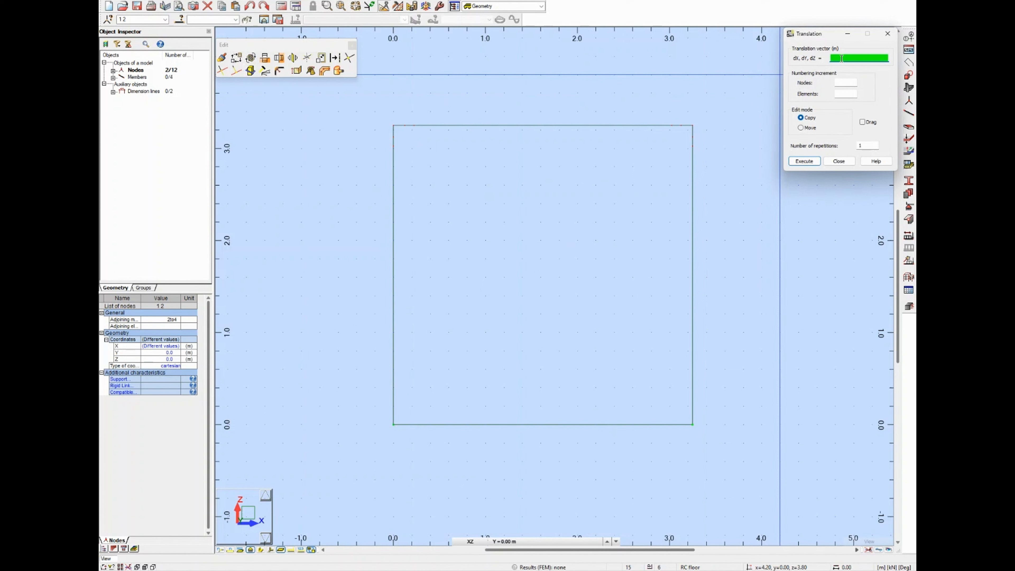
text(0,0,0.125)
click(804, 161)
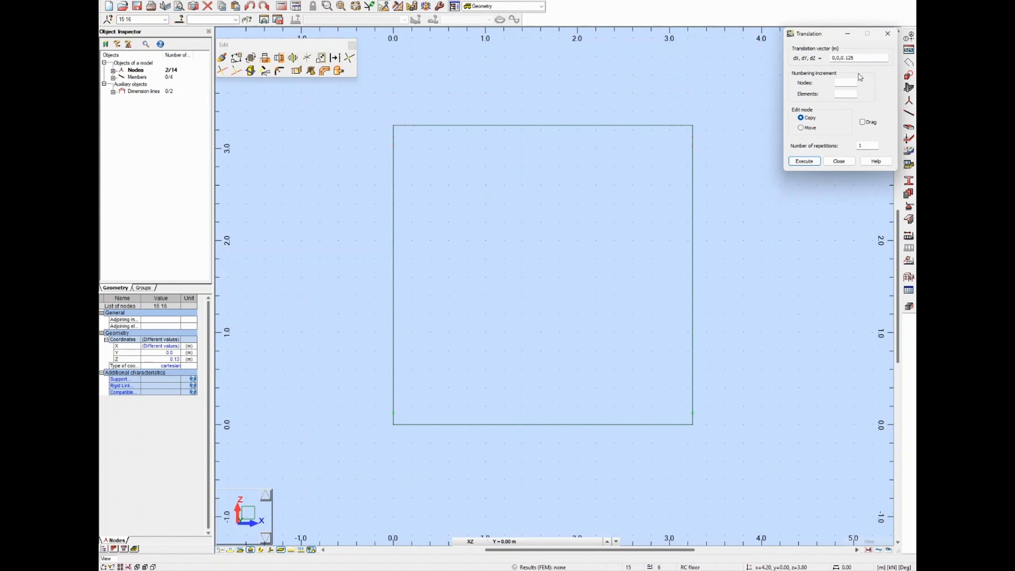
click(860, 58)
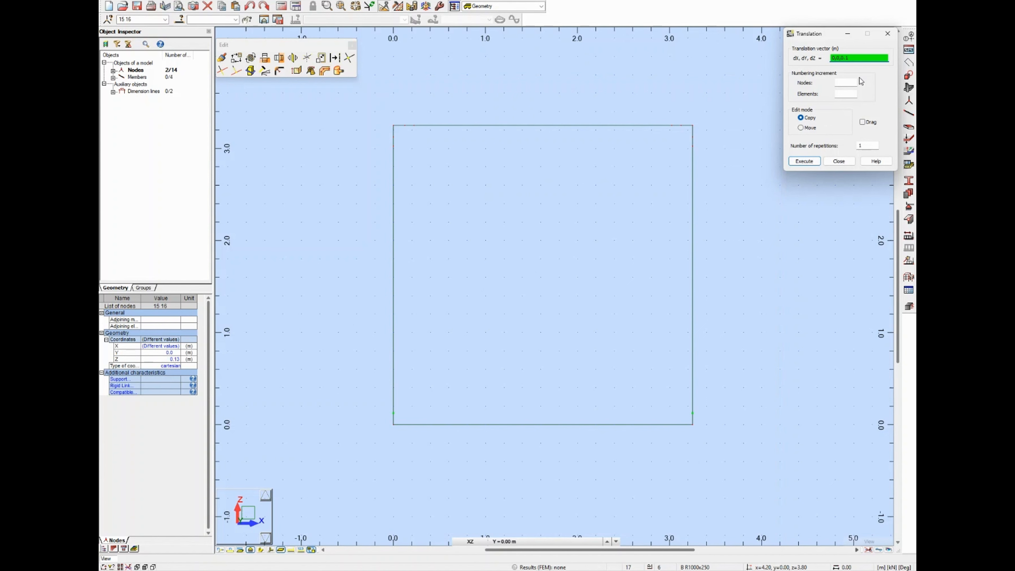
click(805, 161)
click(839, 161)
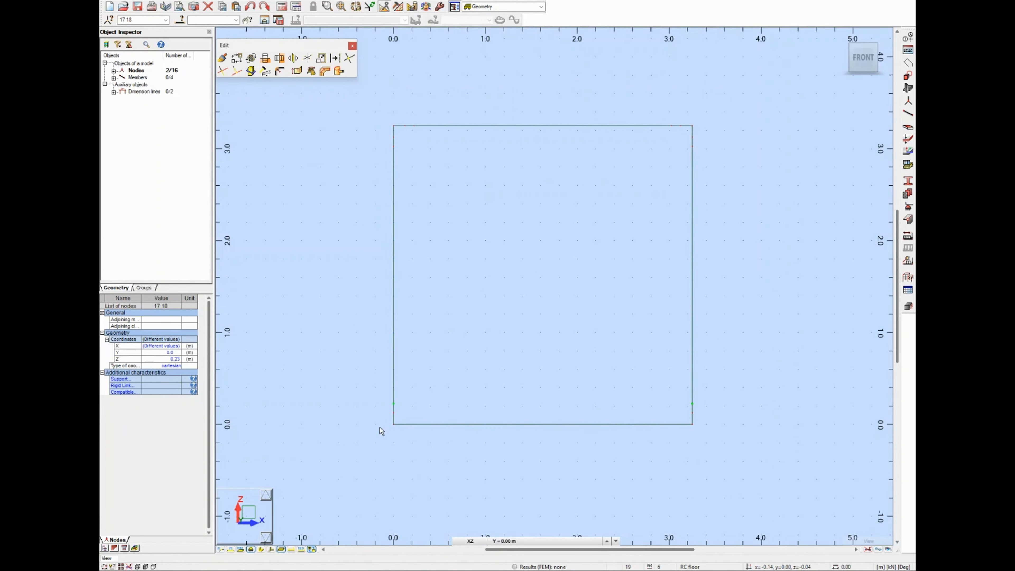
Step: Copy the lower-left corner node along the bottom member by 0.325,0,0 with 9 repetitions
drag(382, 423, 407, 434)
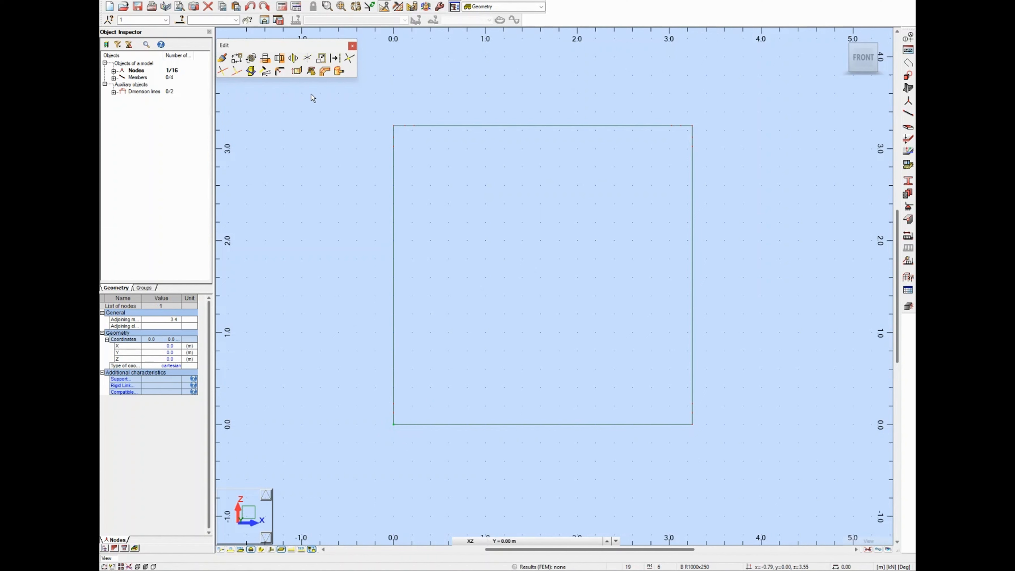
click(237, 58)
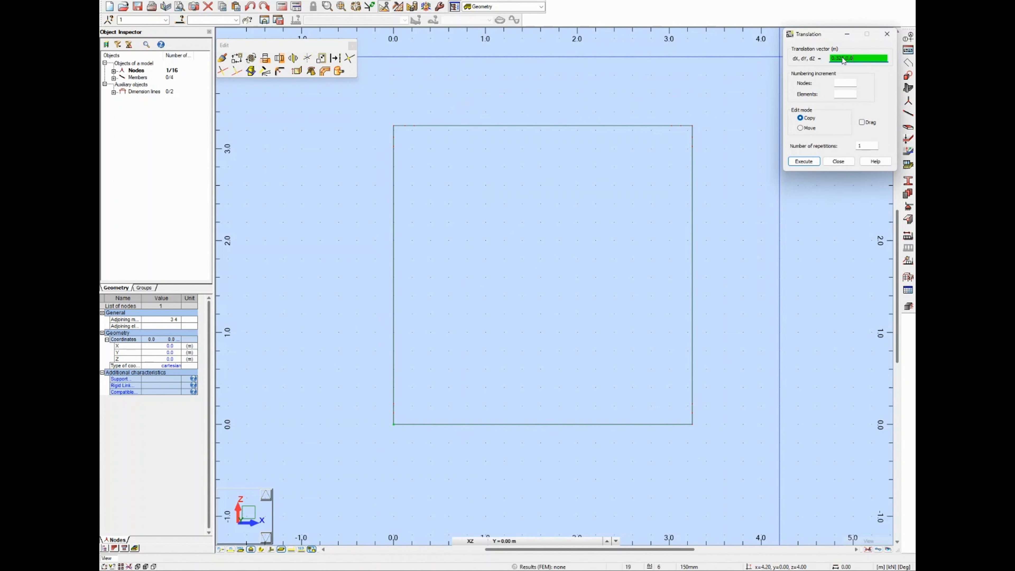
click(861, 146)
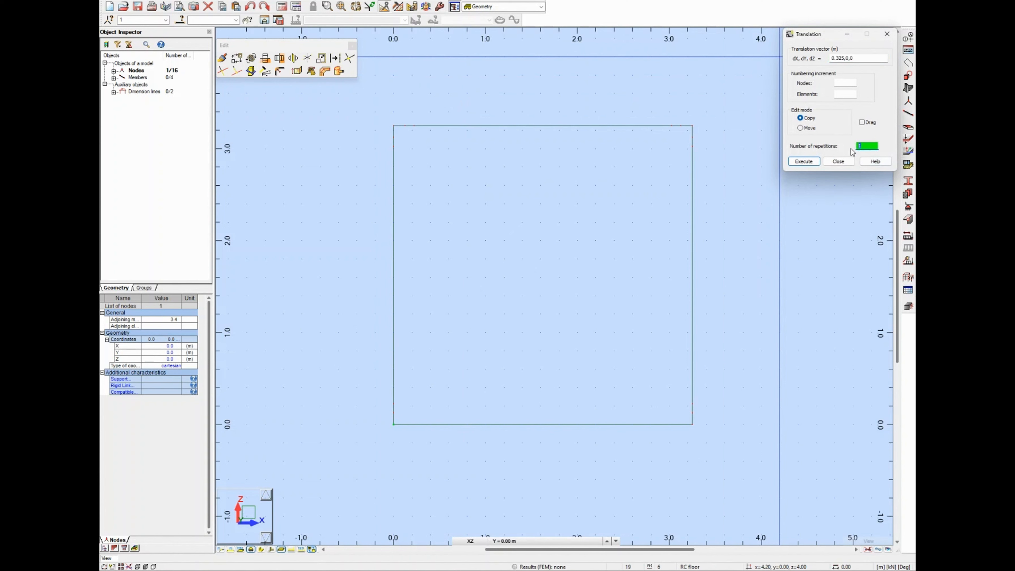
text(9)
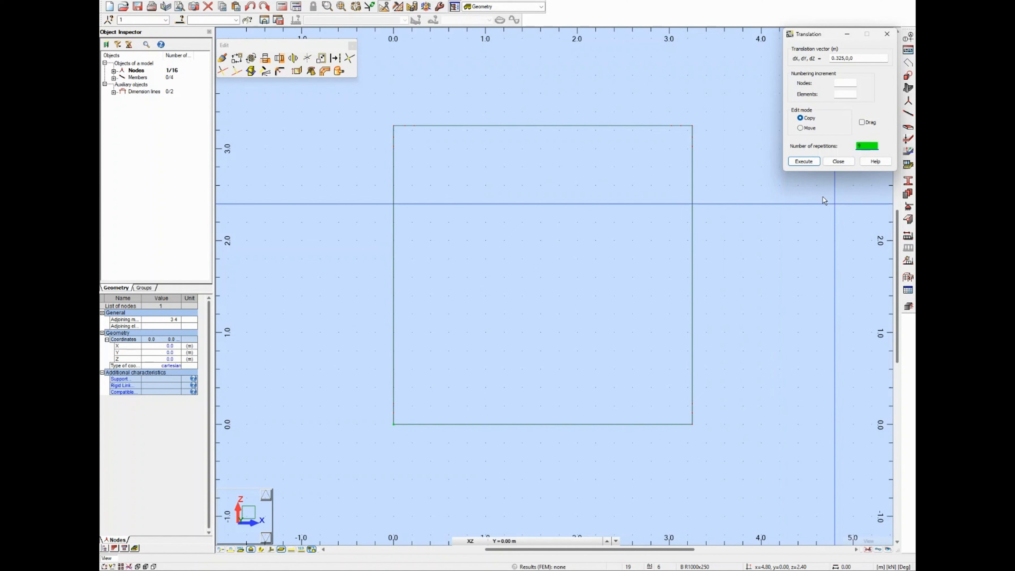
click(811, 164)
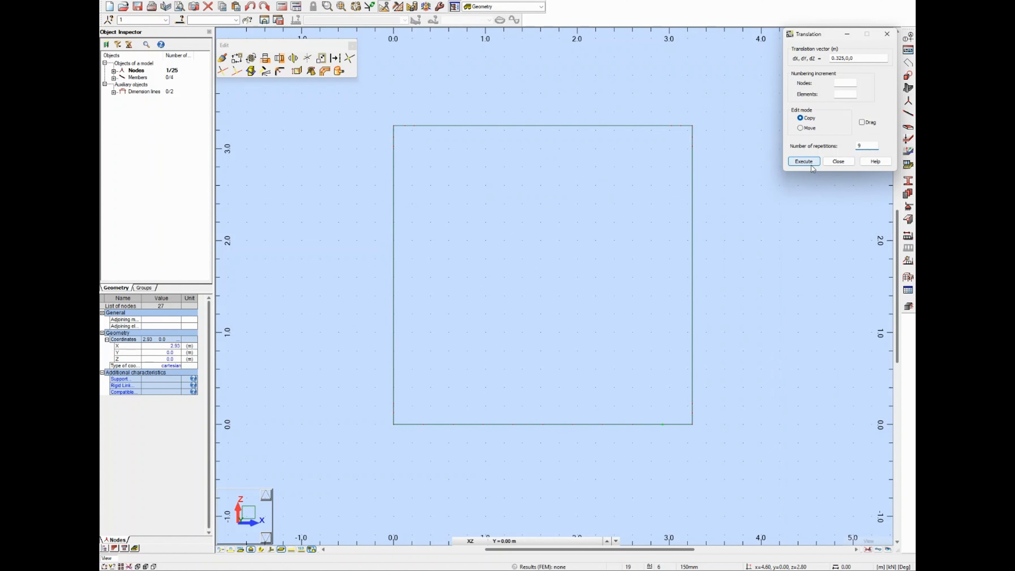
click(838, 161)
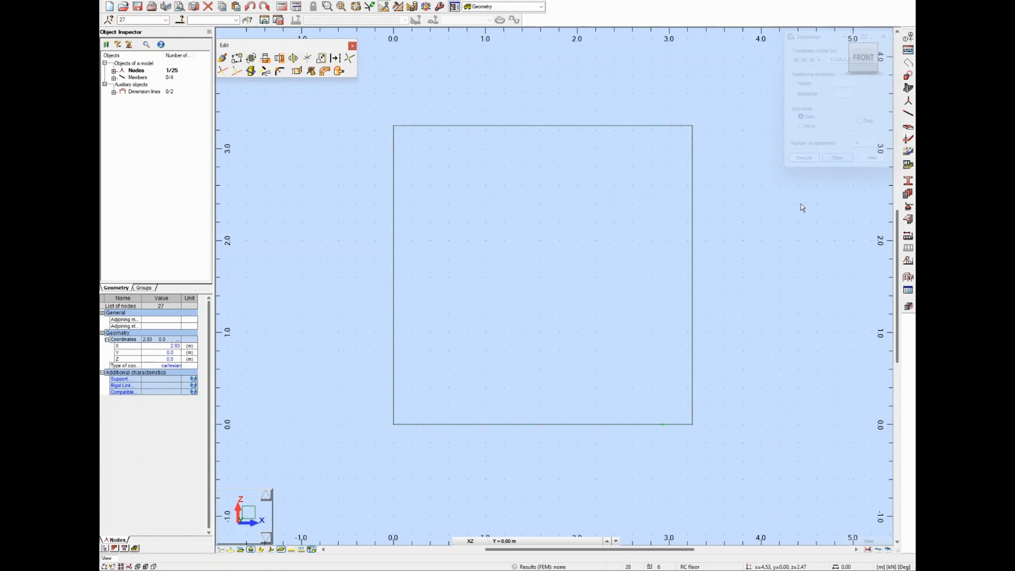
click(353, 46)
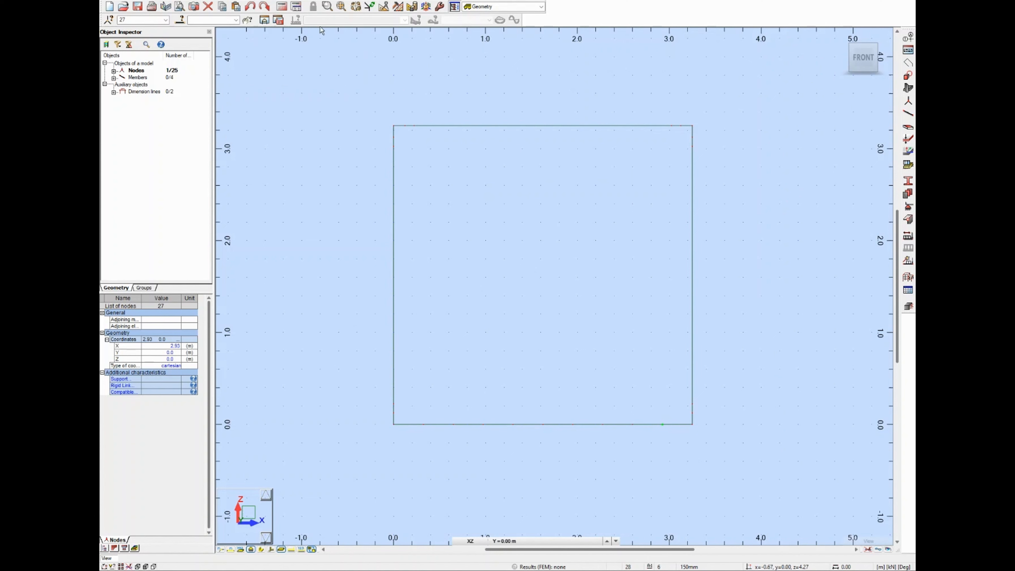
Step: Open the nodal supports and review the elastic coefficients of the Spring 100MPa support definition
click(223, 2)
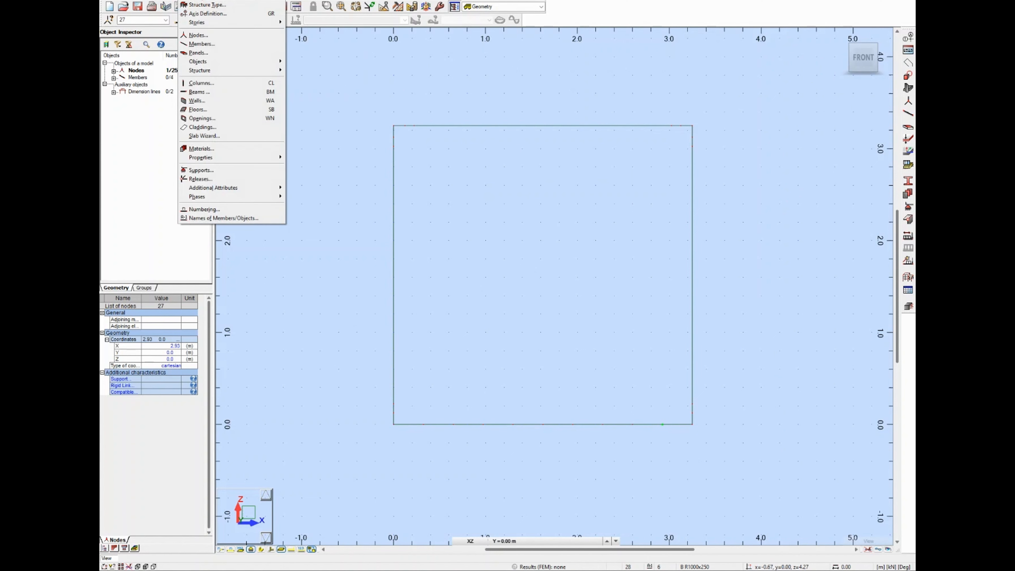
click(202, 172)
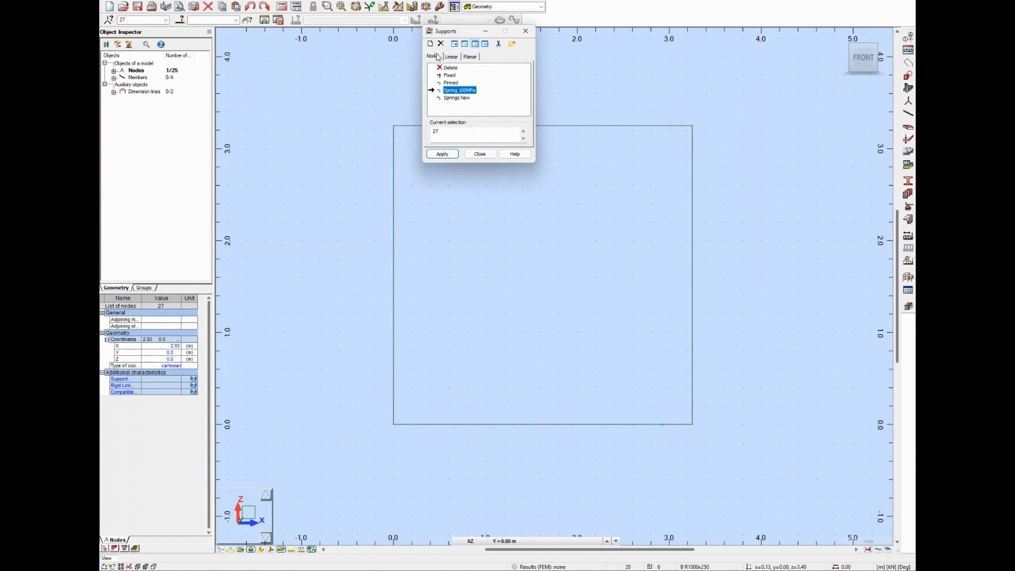
double_click(453, 91)
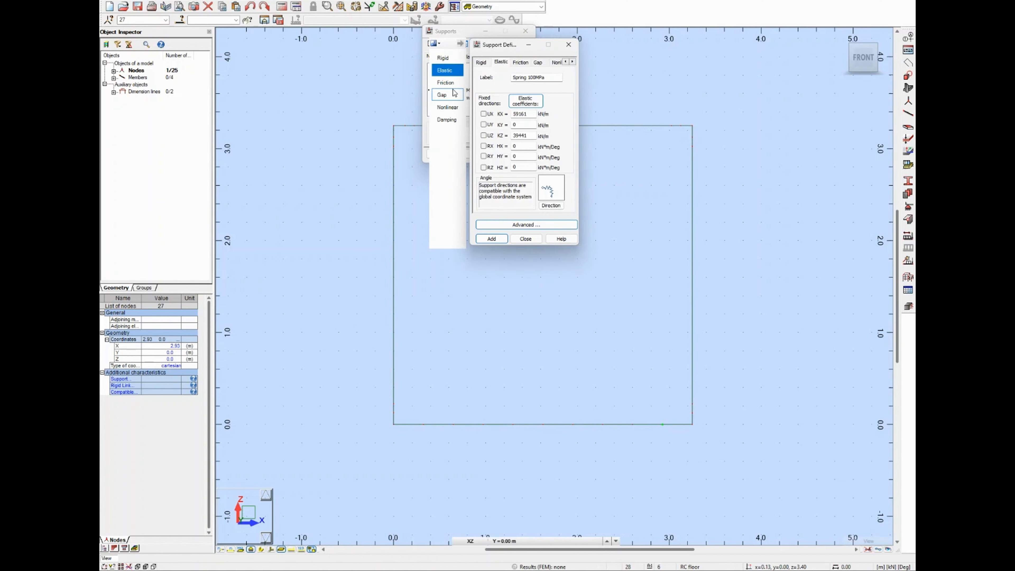
double_click(531, 115)
click(526, 238)
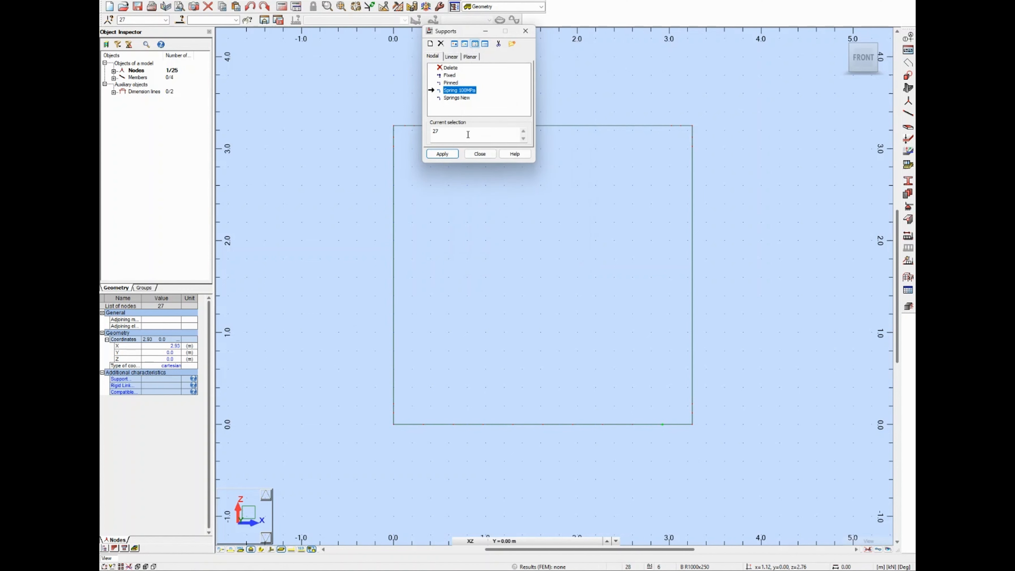
Step: Assign the Spring 100MPa nodal support to all nodes along the bottom member
drag(444, 132, 429, 133)
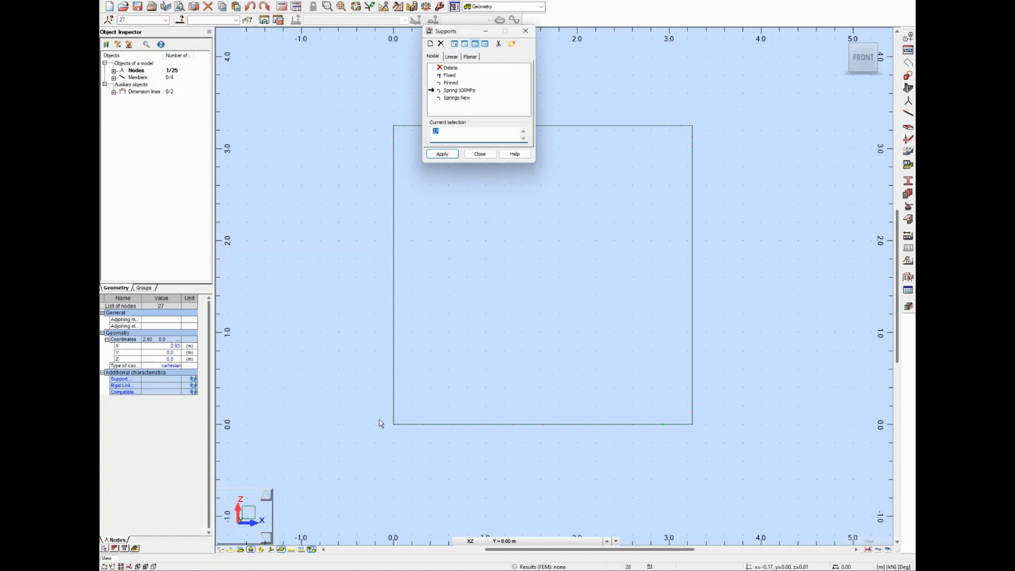
drag(380, 420, 700, 456)
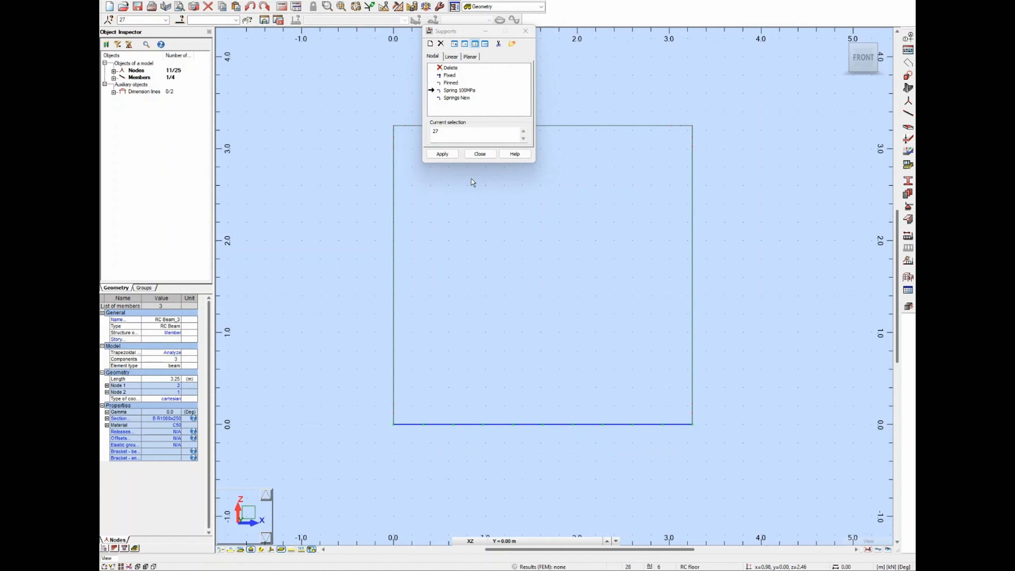
click(442, 154)
click(479, 154)
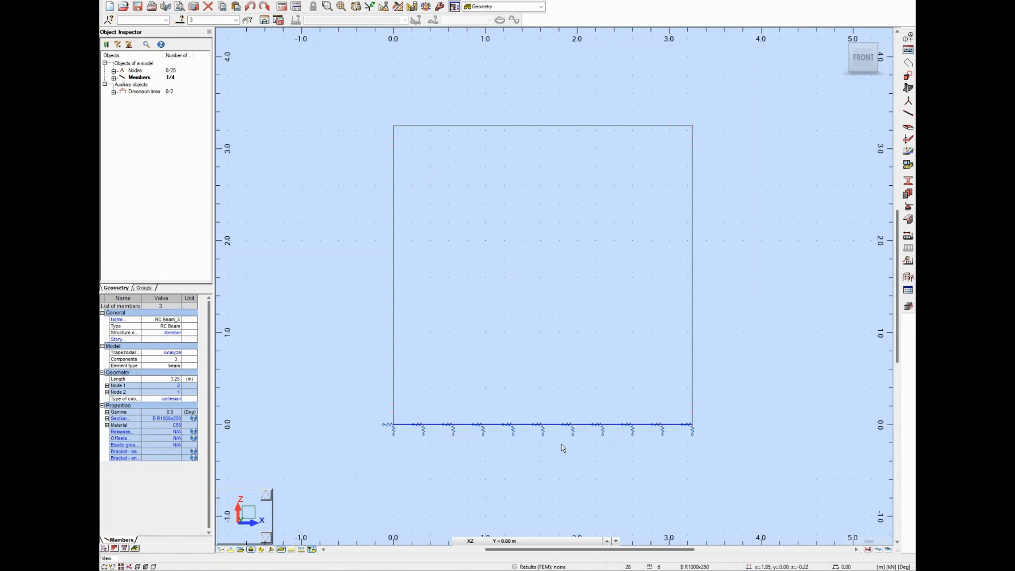
scroll(512, 351, up, 1)
scroll(510, 345, down, 1)
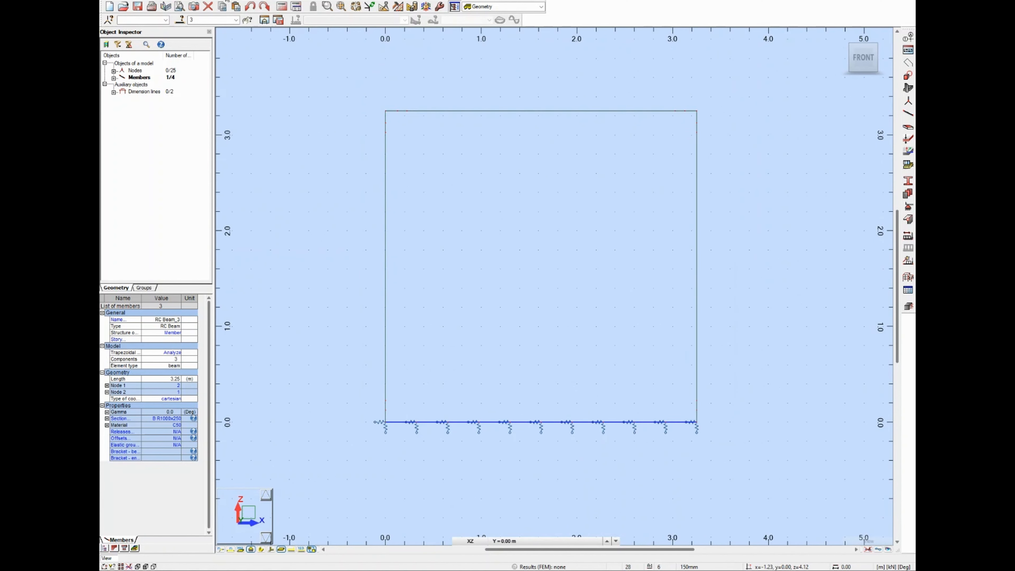
Step: Define three dead load cases with Structural subnature, named SW, Fill and Surfacing
click(282, 6)
click(255, 12)
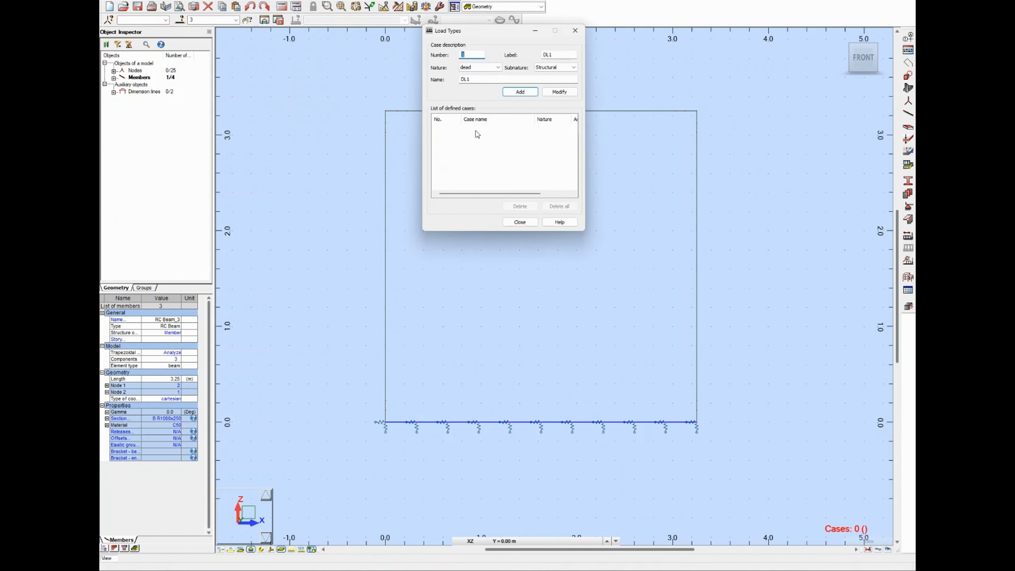
click(466, 67)
click(473, 75)
drag(474, 79, 455, 81)
text(SW)
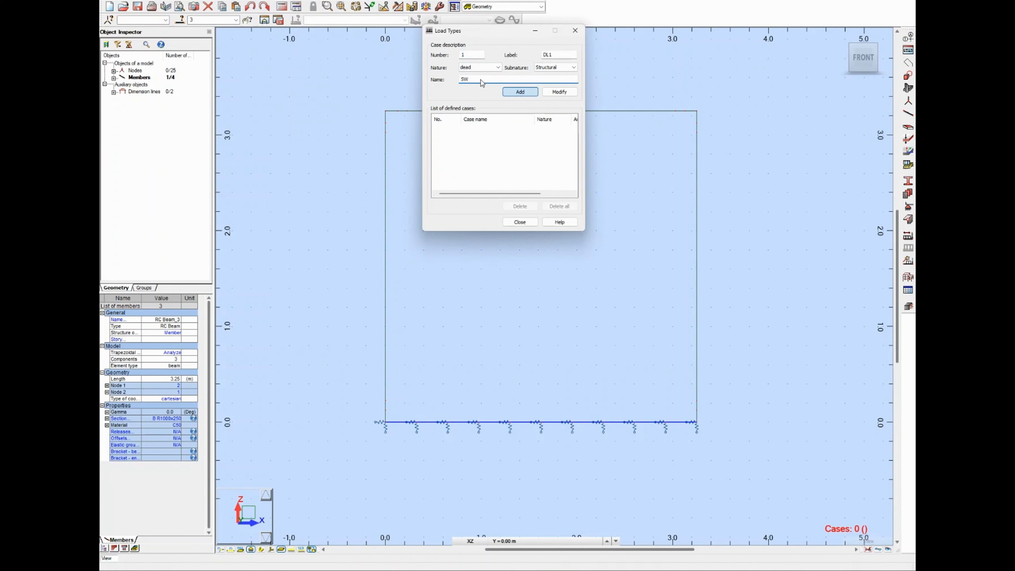
key(Return)
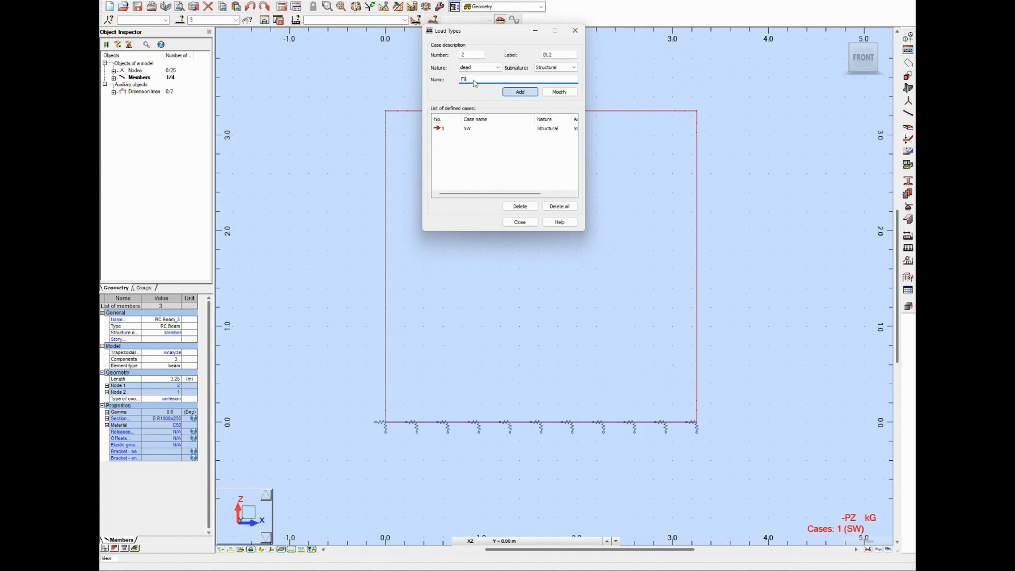
key(Return)
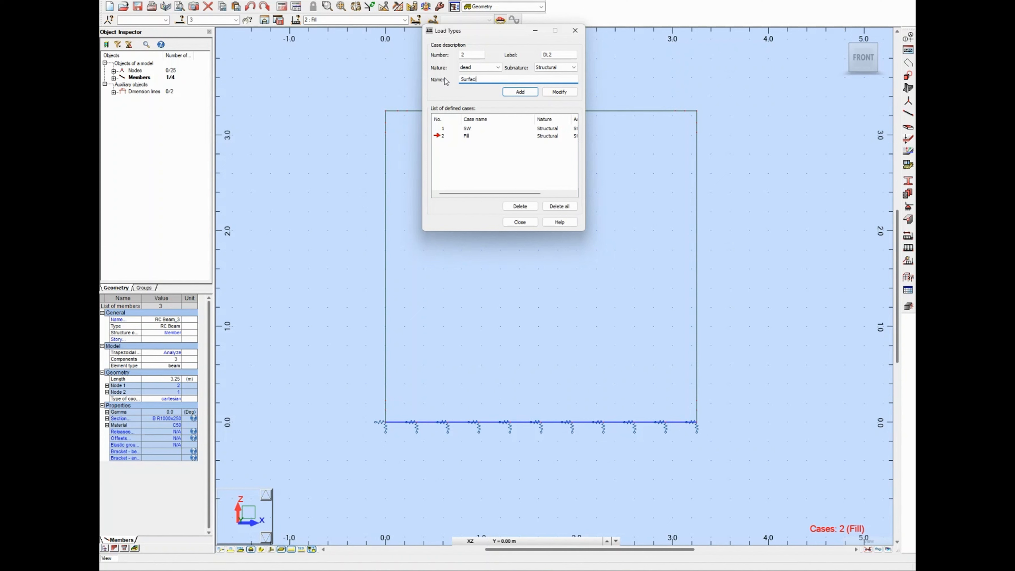
click(521, 93)
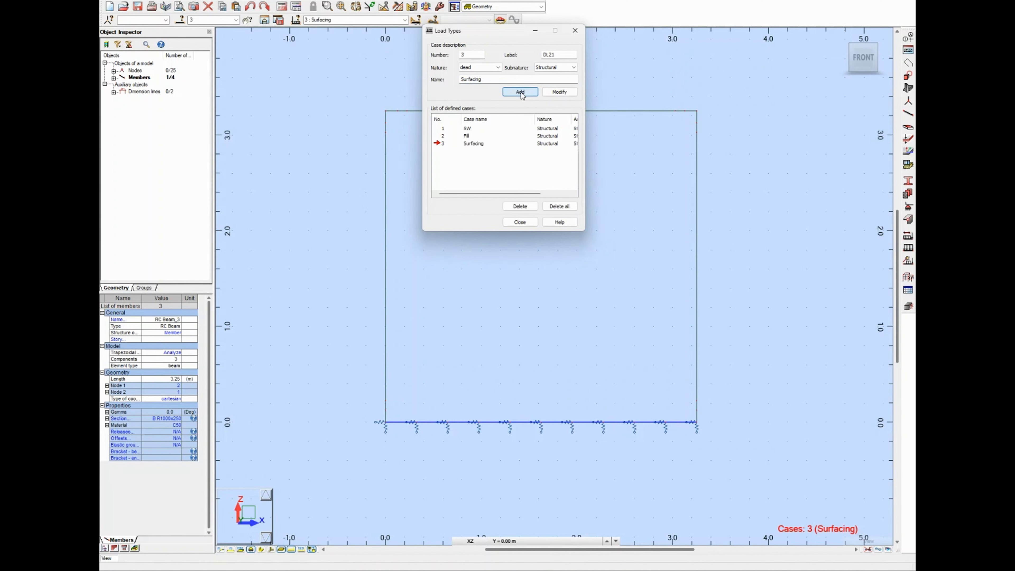
Step: Add a live load case named LL with subnature Category A
click(493, 80)
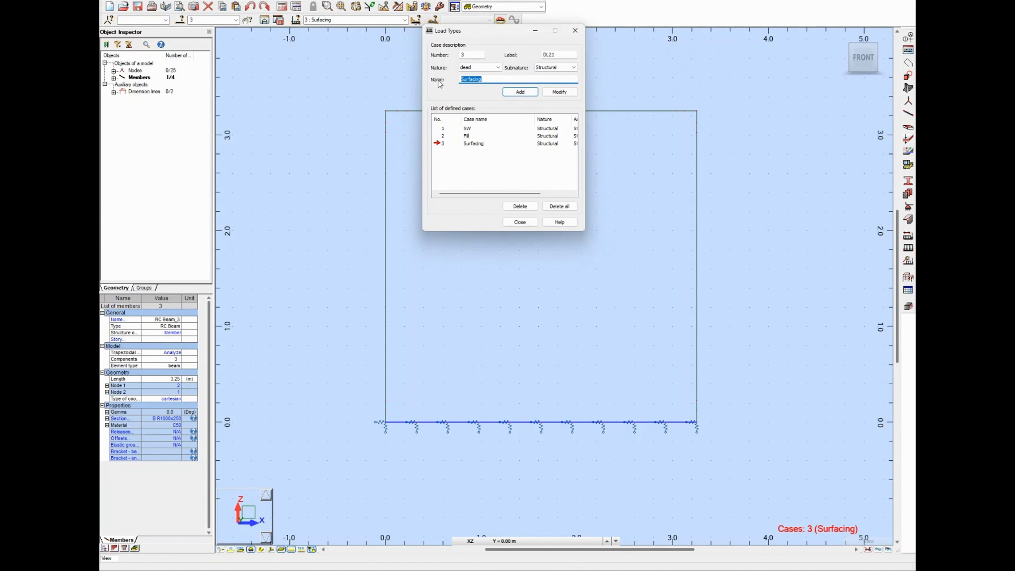
click(479, 67)
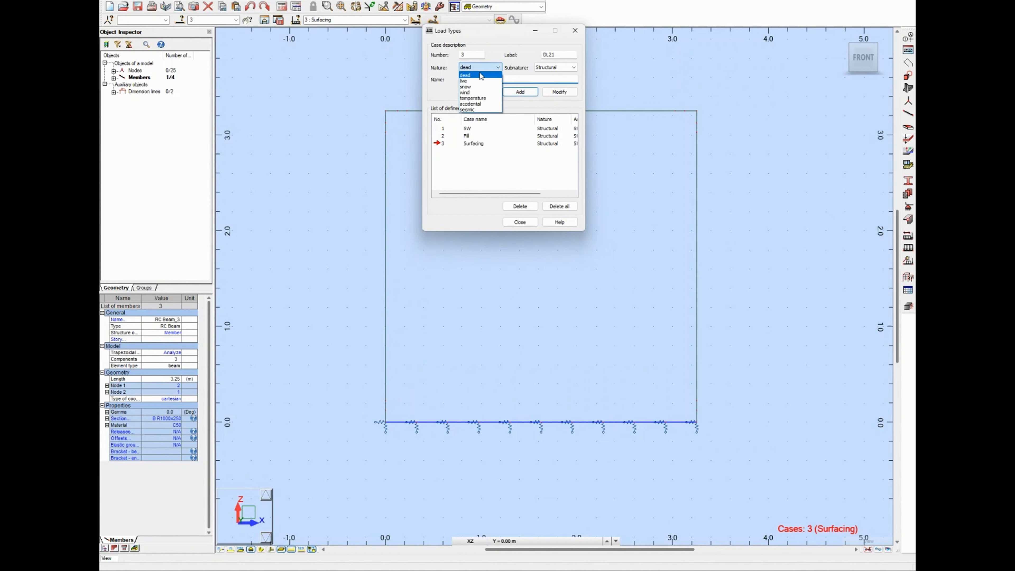
click(478, 73)
click(479, 69)
click(480, 79)
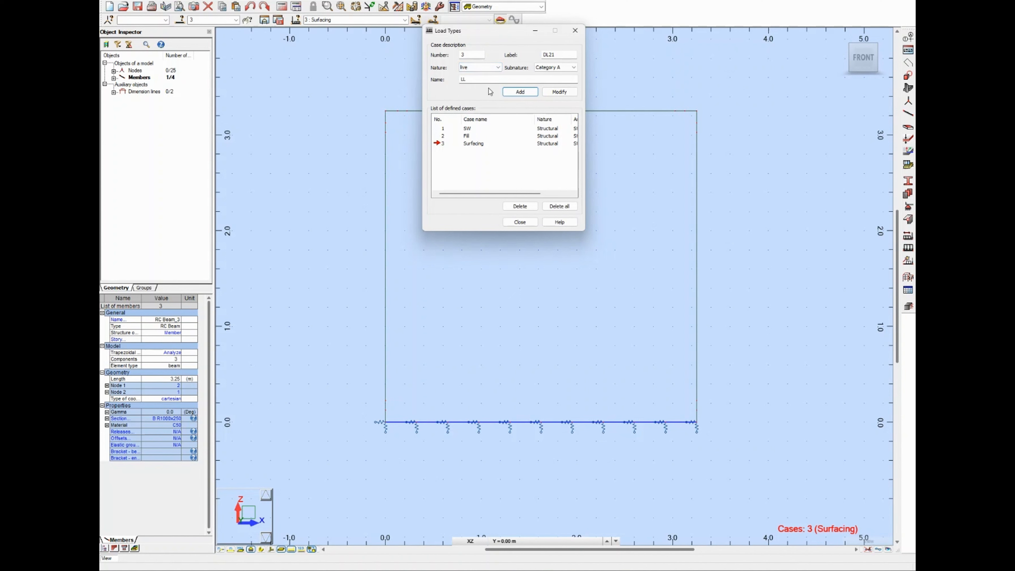
click(520, 92)
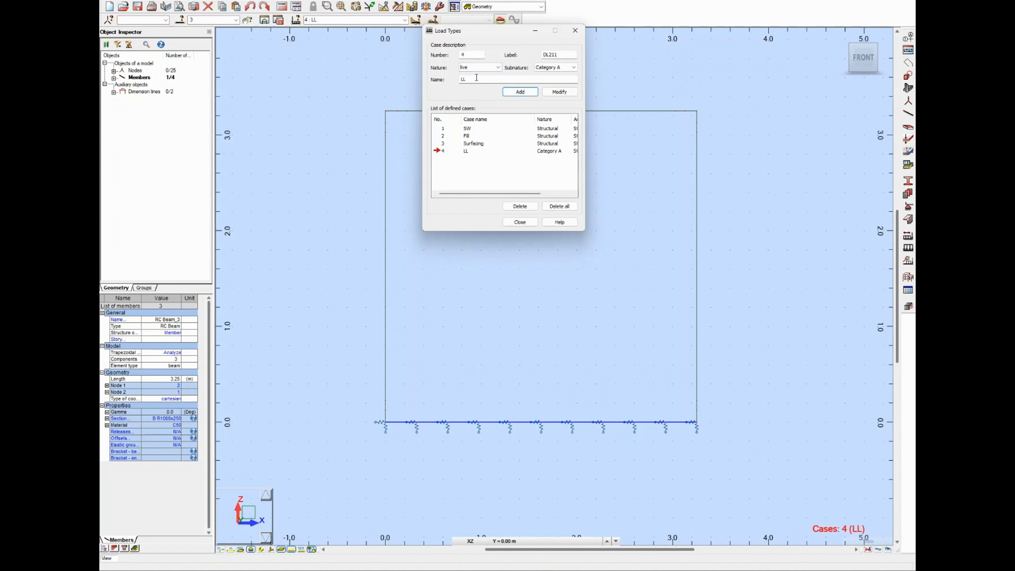
Step: Add two more live load cases named LL Horz LHS and LL Horz RHS
click(476, 81)
click(521, 90)
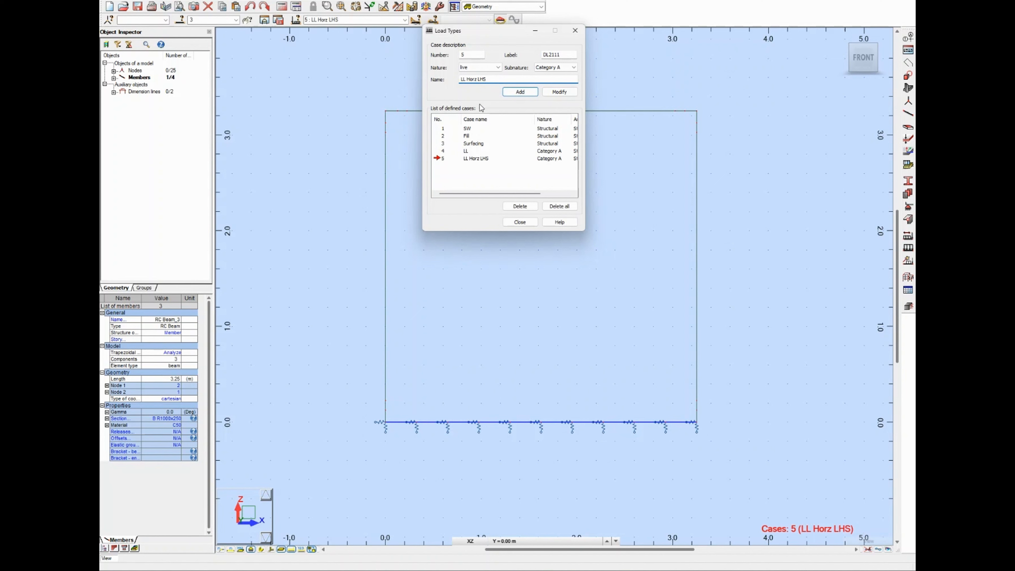
click(525, 94)
Step: Add a dead load case with Structural subnature named Fill Horz LHS
click(487, 68)
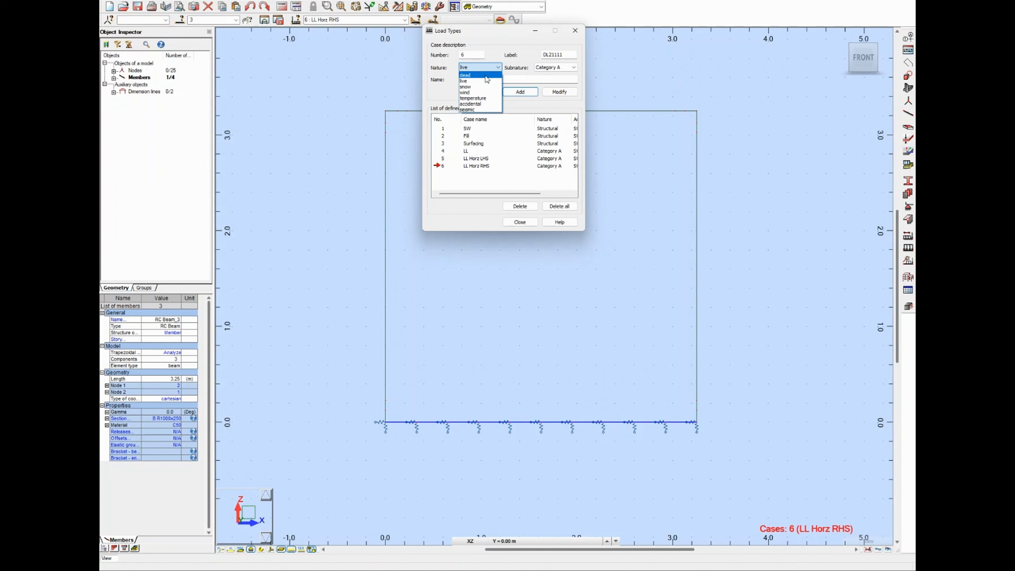
click(487, 75)
click(494, 80)
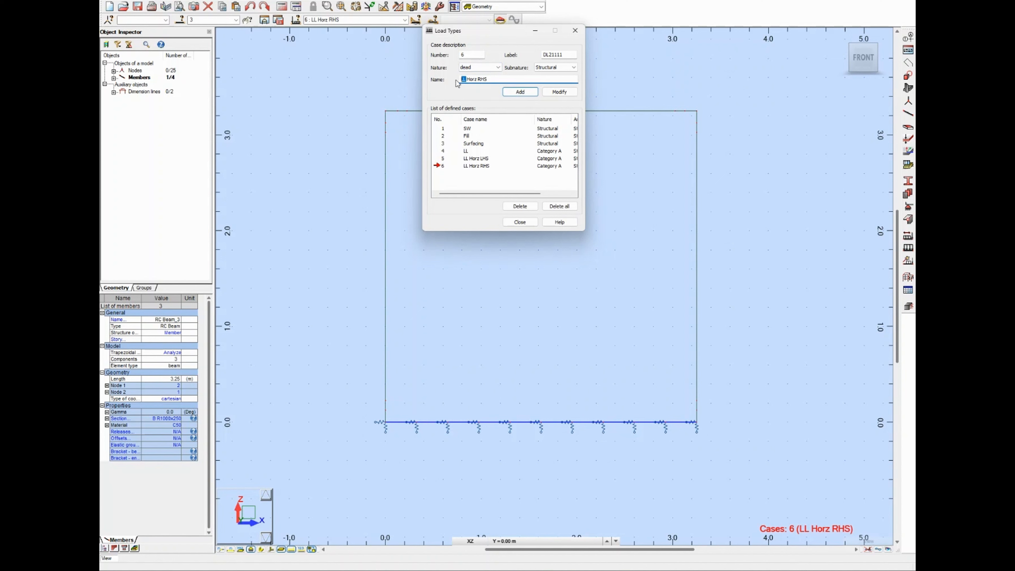
text(Fill)
click(520, 92)
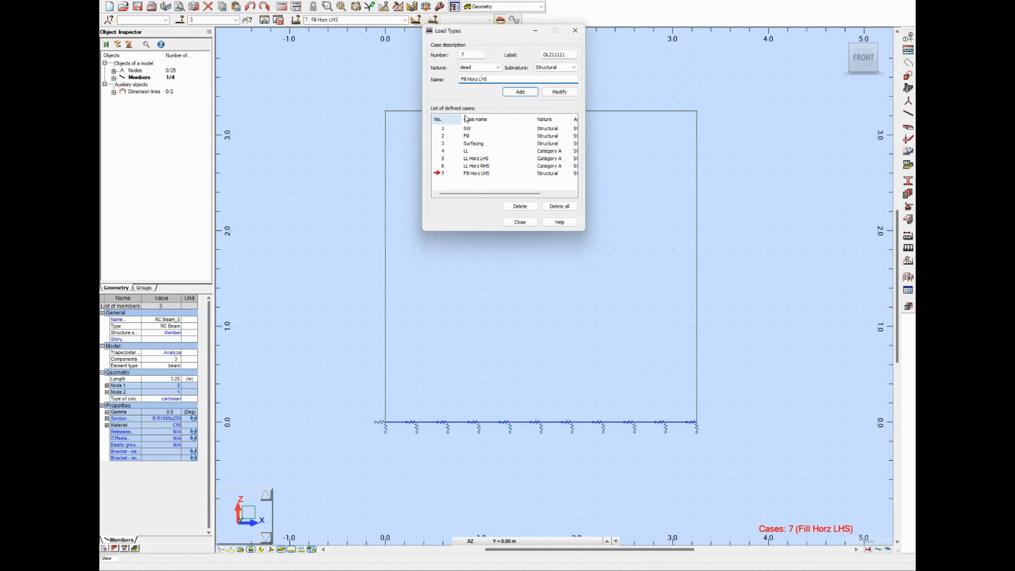
Step: Add a dead load case with Structural subnature named Fill Horz RHS and finish defining load types
click(525, 93)
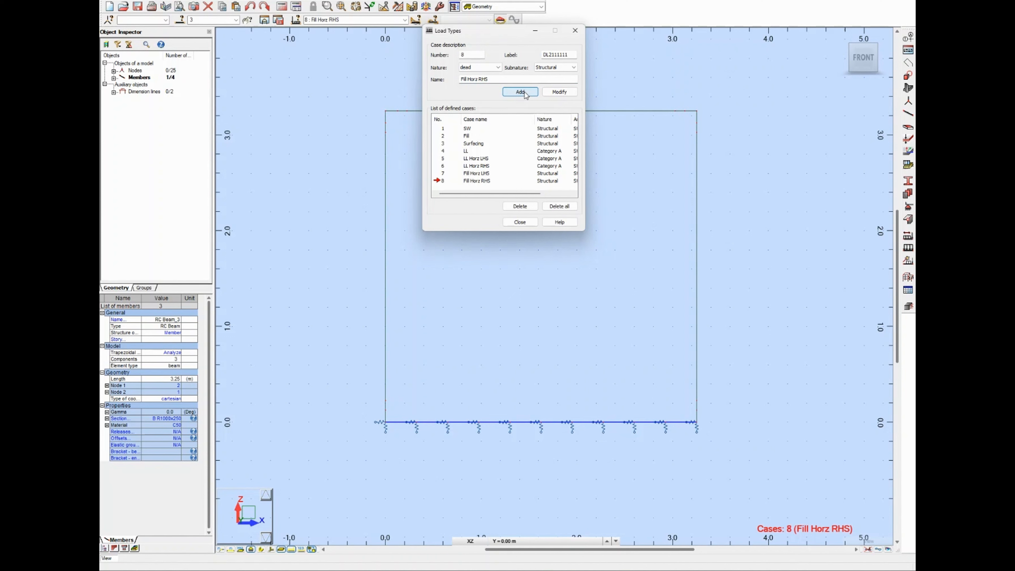
click(520, 222)
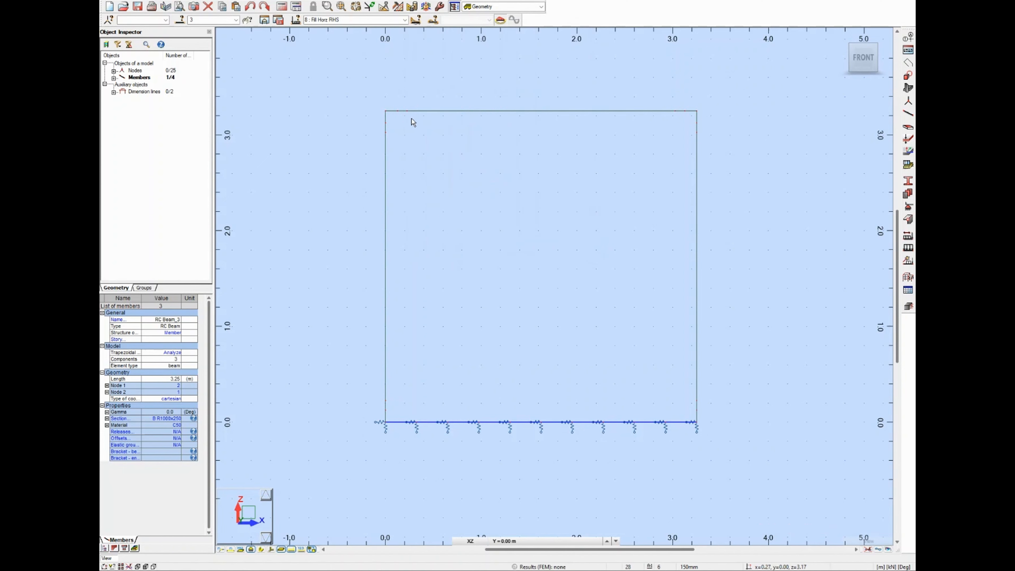
Step: Apply a self-weight load acting in the -Z direction to all four members of the box frame
click(223, 2)
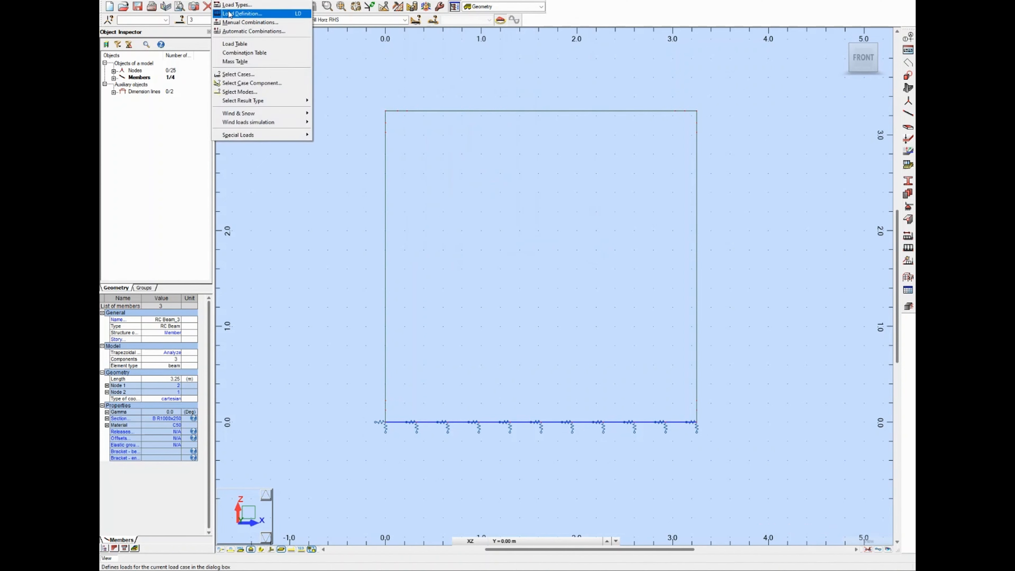
click(250, 16)
click(404, 20)
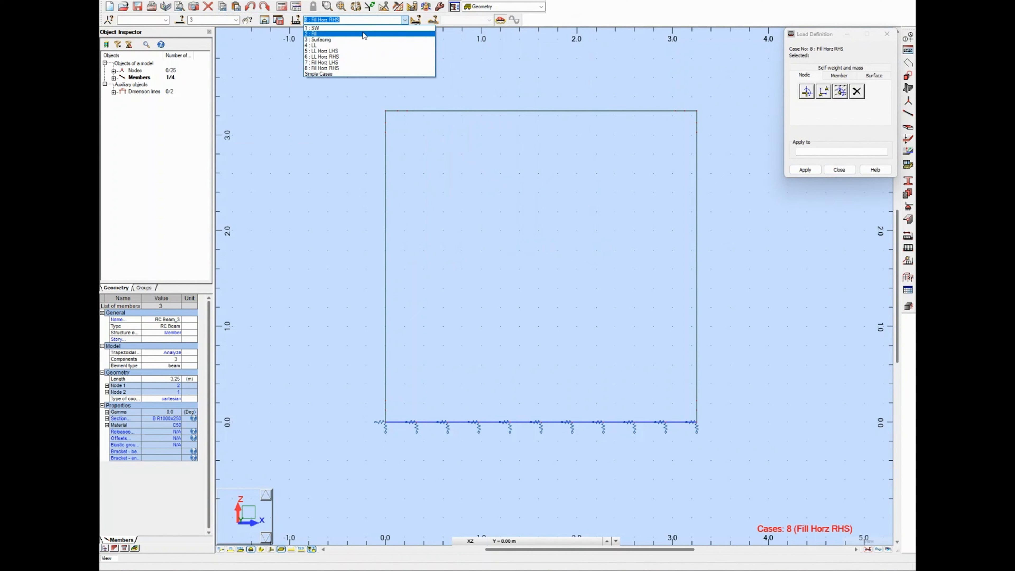
click(340, 28)
click(836, 74)
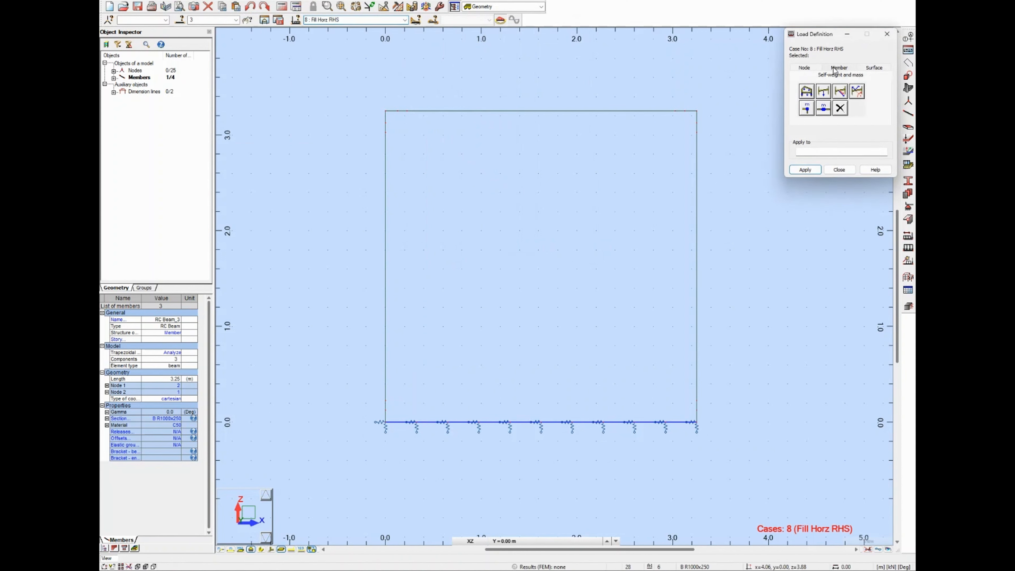
click(807, 95)
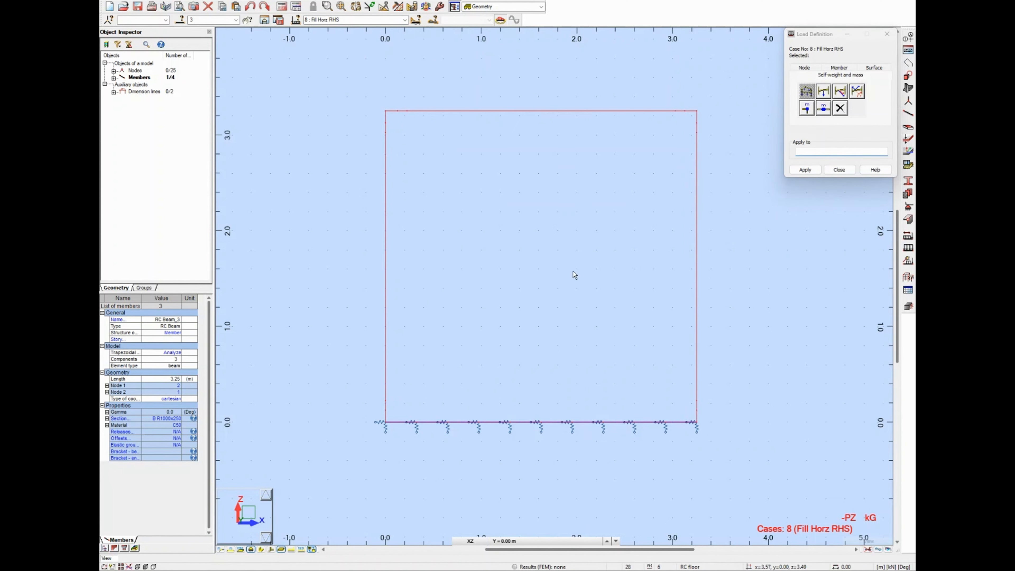
drag(727, 87, 350, 446)
click(805, 170)
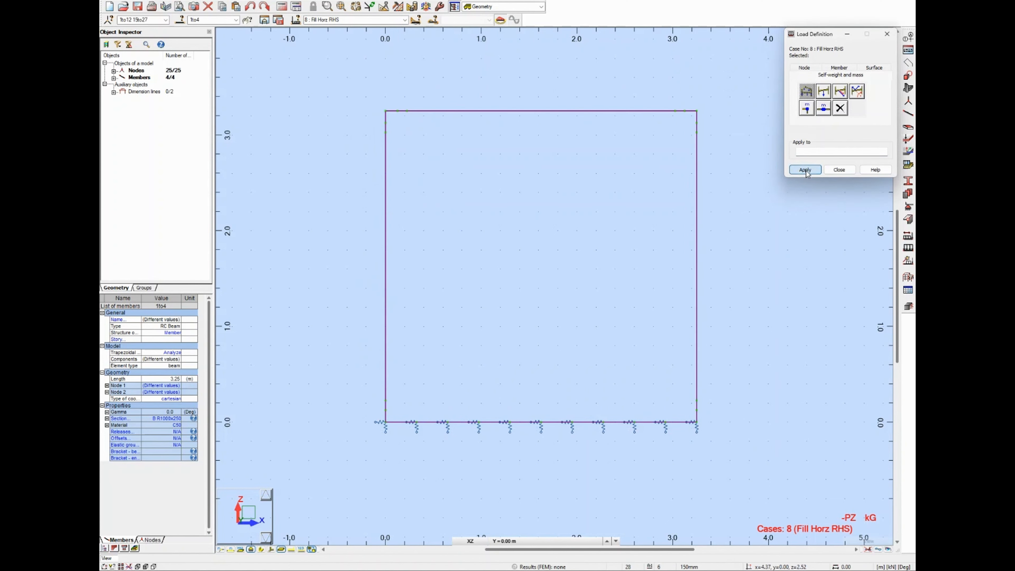
click(839, 169)
Step: Run the structural analysis, continue past the instability at node 12, and clear the member selection
click(282, 6)
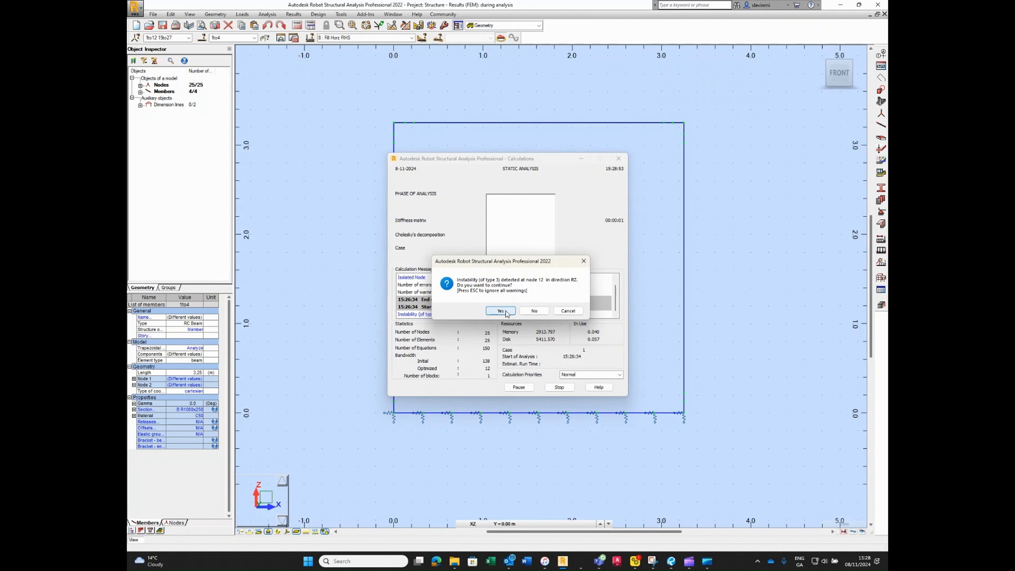
click(505, 311)
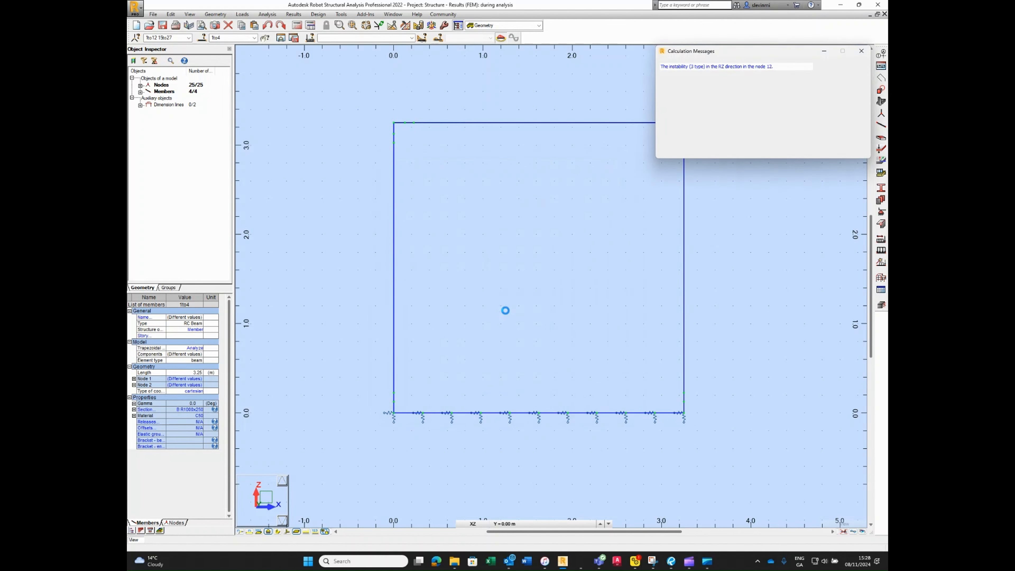
click(855, 143)
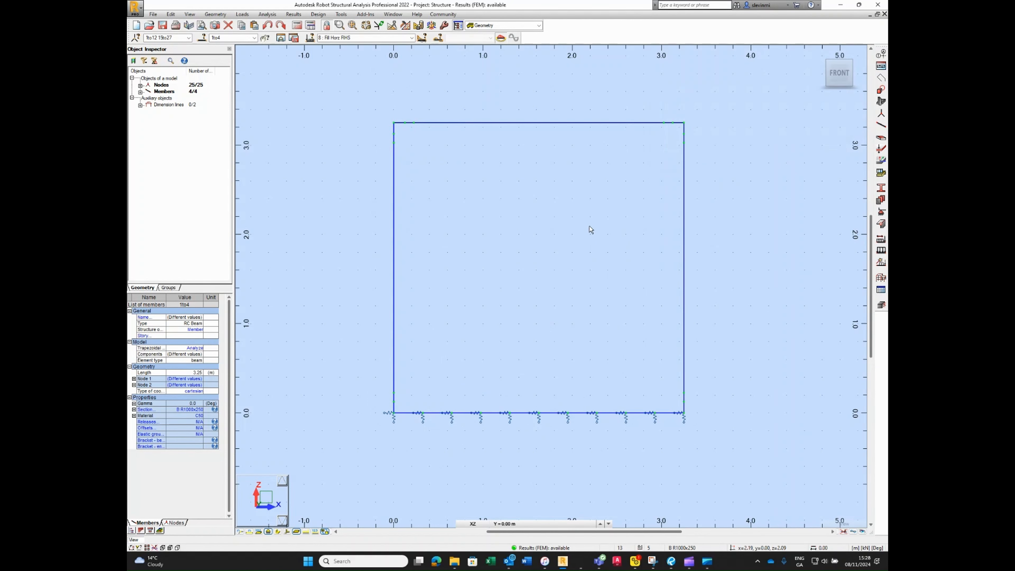
click(598, 227)
Step: Switch to the results diagrams layout and display the My Moment diagram for the SW load case
click(539, 26)
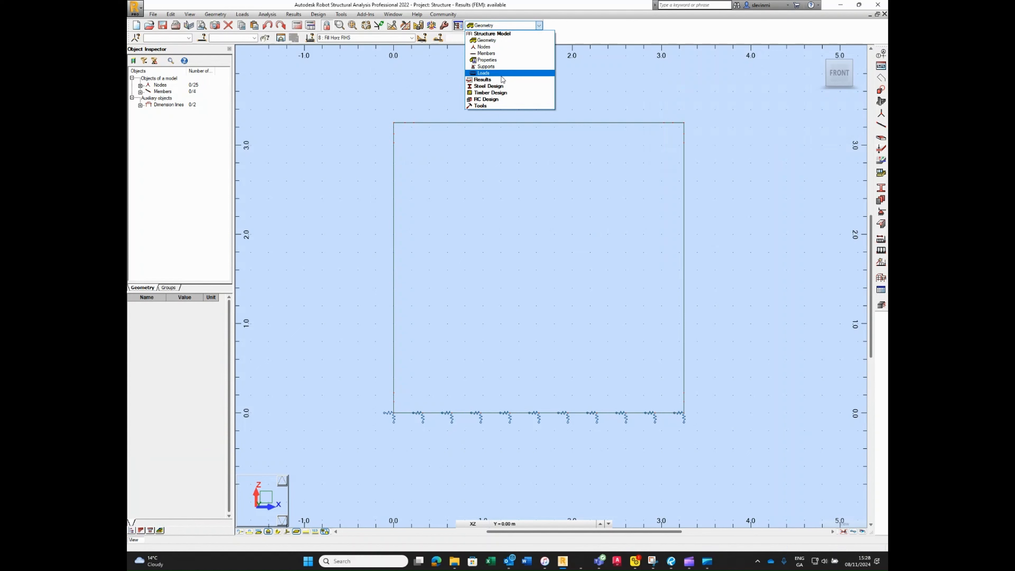
click(496, 47)
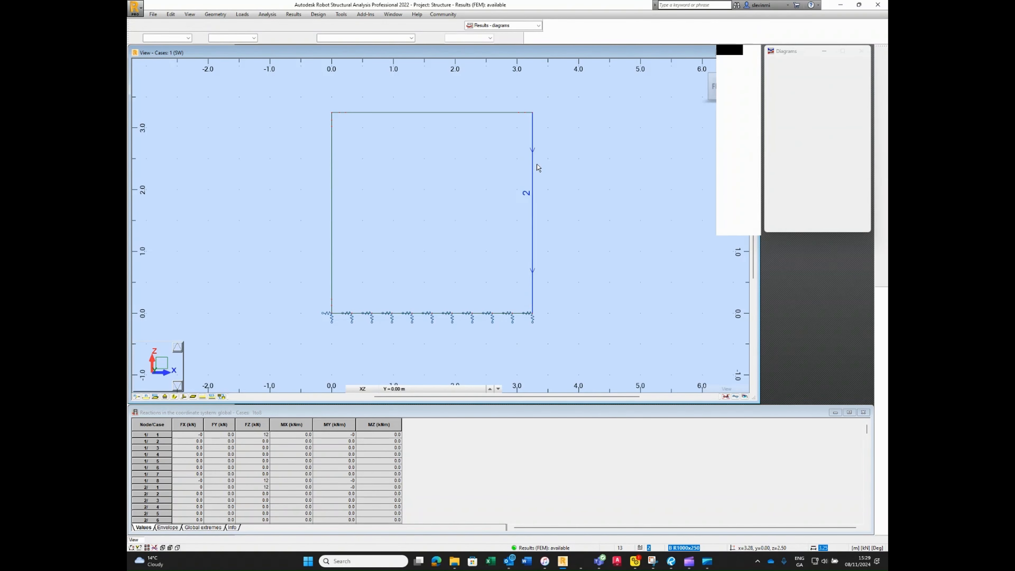
click(796, 140)
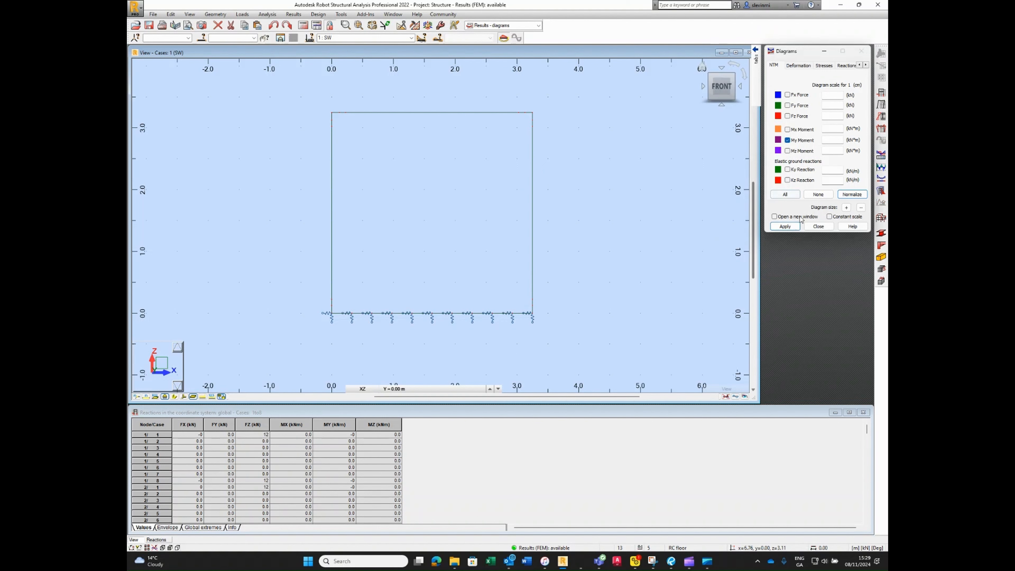
click(785, 226)
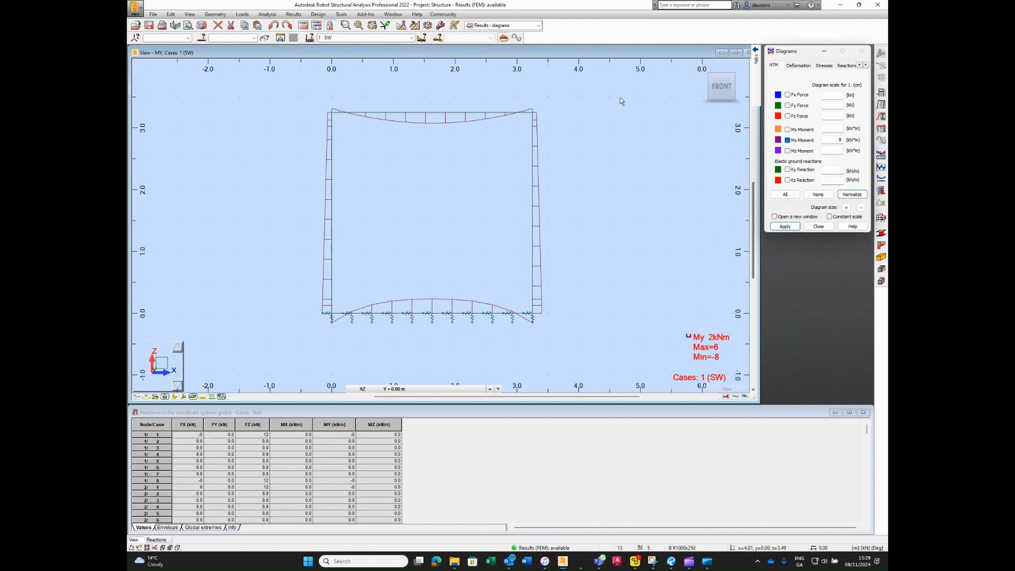
click(412, 39)
click(384, 46)
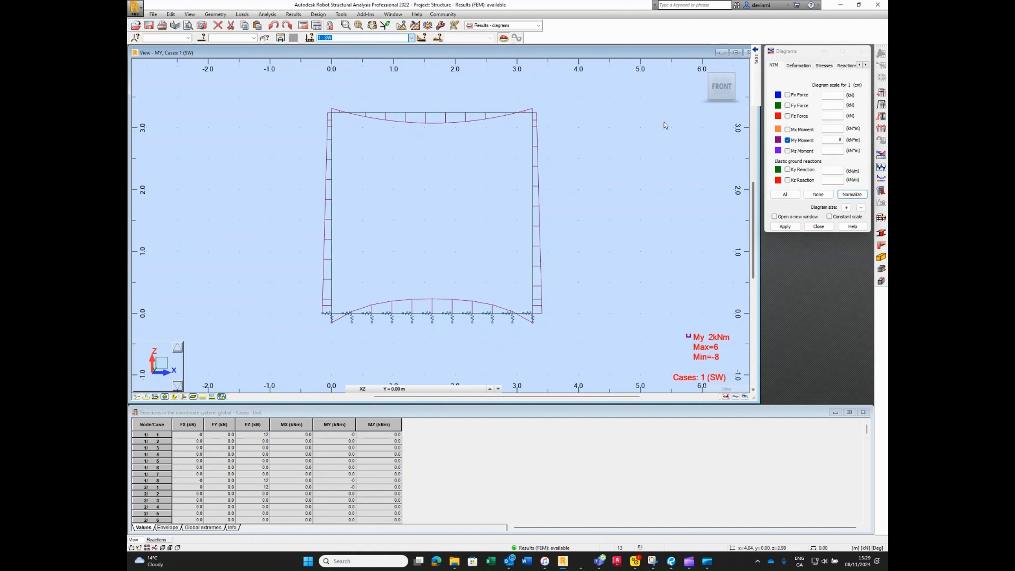
Step: Set the diagram parameters to text descriptions for all values with filled diagrams and apply them
mouse_move(754, 105)
click(736, 121)
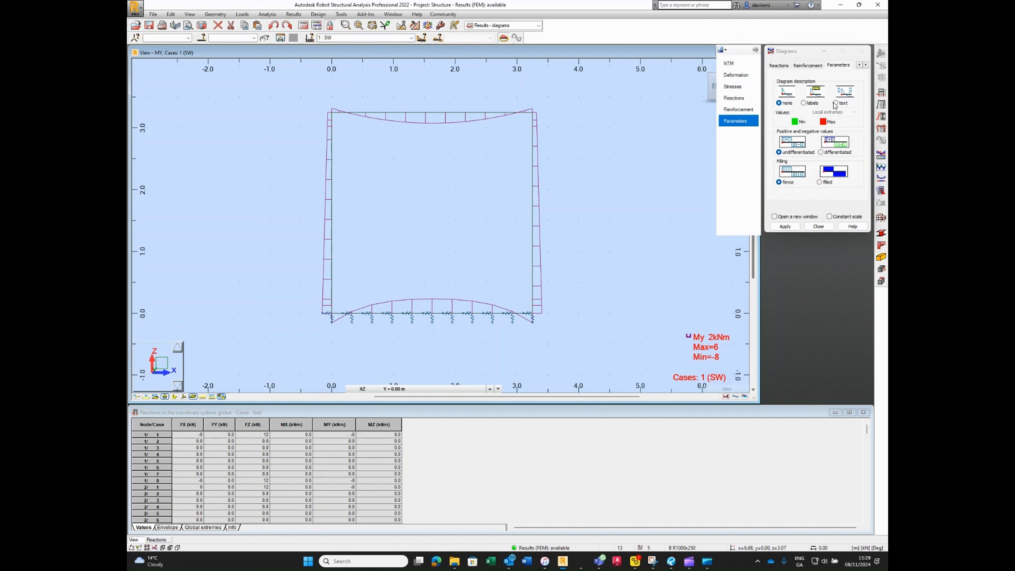
click(832, 112)
click(823, 119)
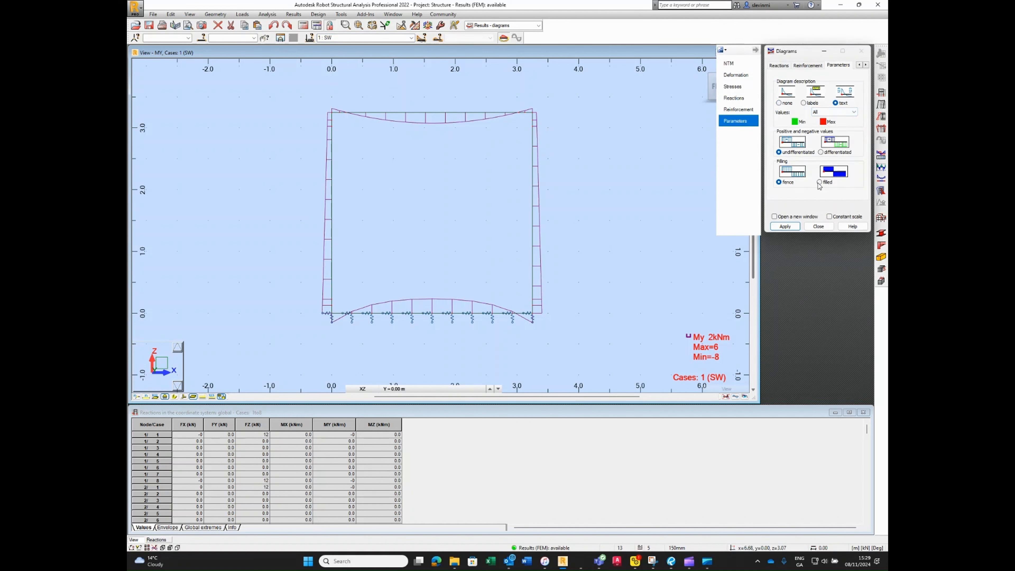
click(819, 182)
click(785, 227)
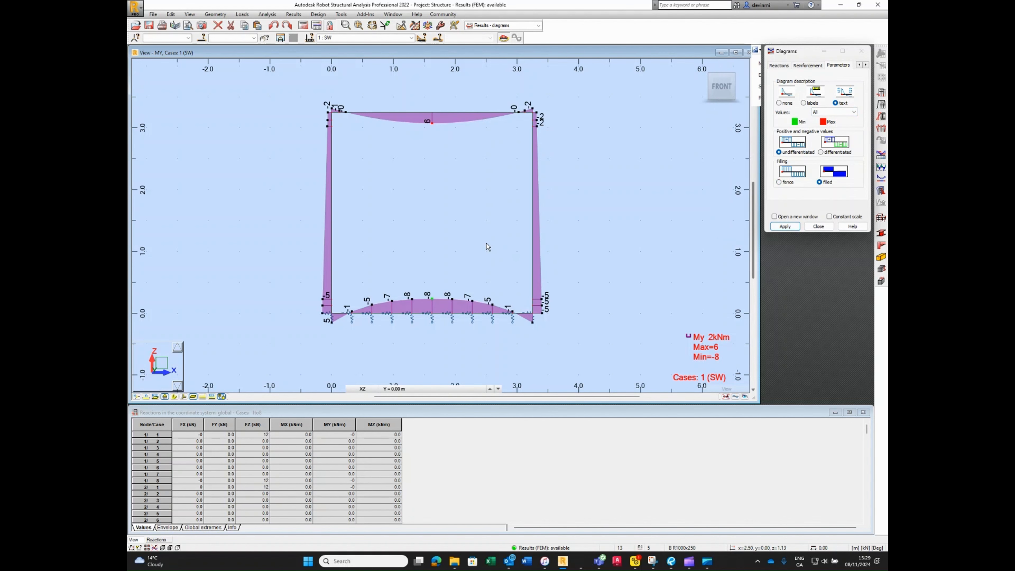
Step: Examine the My moment values at the frame's corners, top slab, walls and spring-supported base
scroll(492, 139, up, 2)
scroll(509, 136, up, 1)
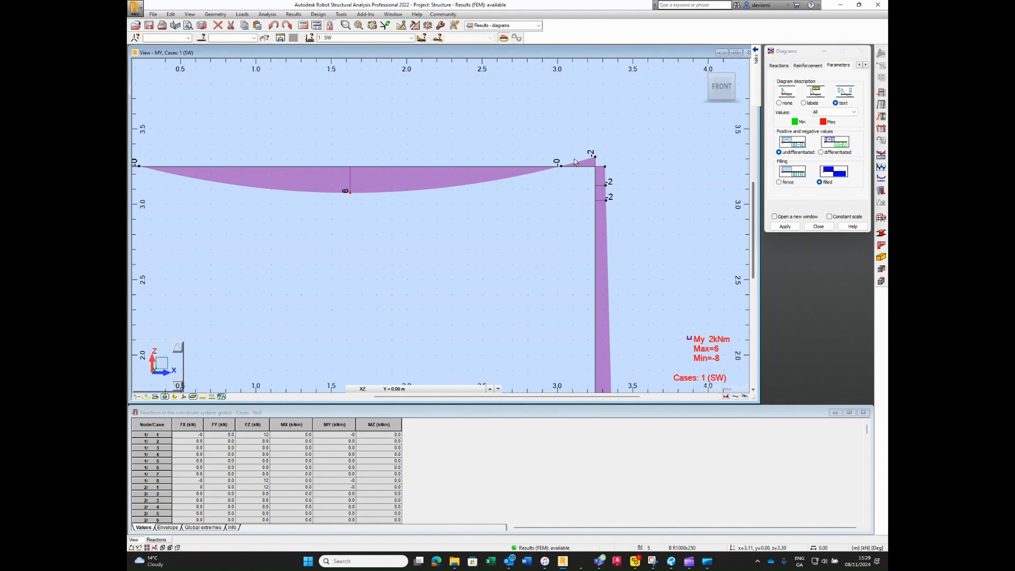
scroll(519, 214, up, 1)
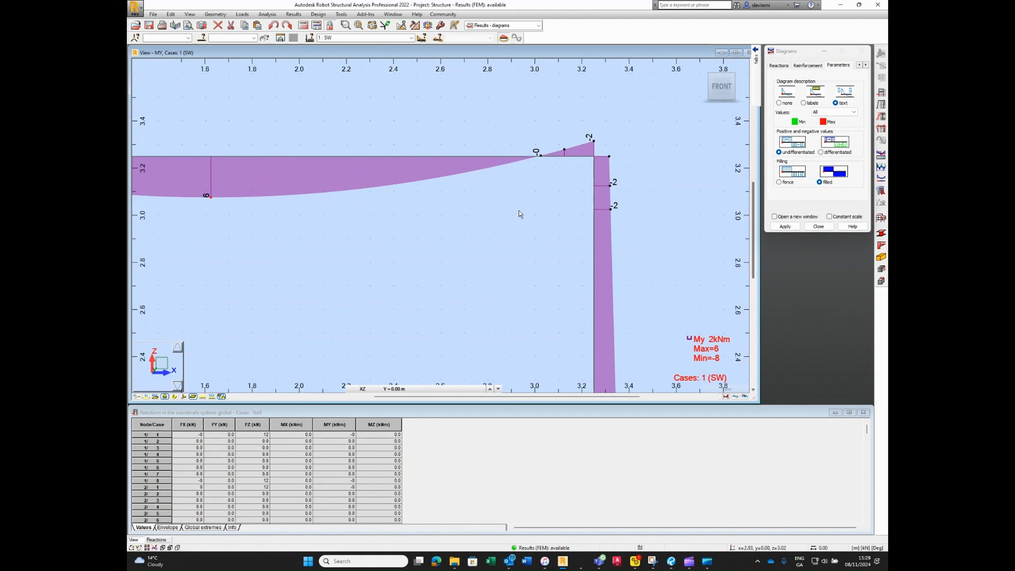
scroll(519, 211, down, 1)
middle_drag(356, 224, 464, 230)
scroll(463, 231, down, 1)
middle_drag(480, 386, 480, 263)
scroll(480, 226, down, 2)
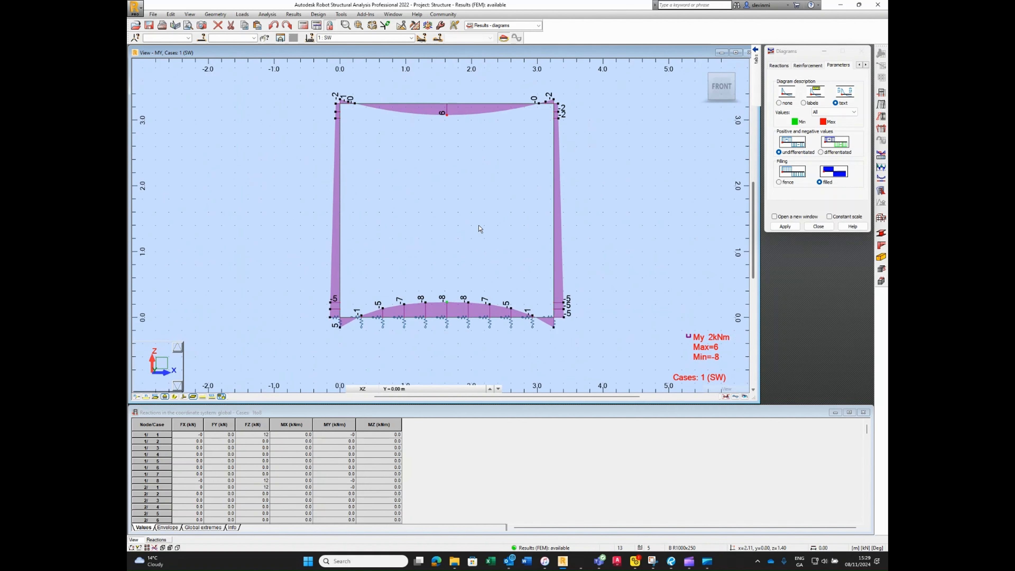
scroll(340, 306, up, 2)
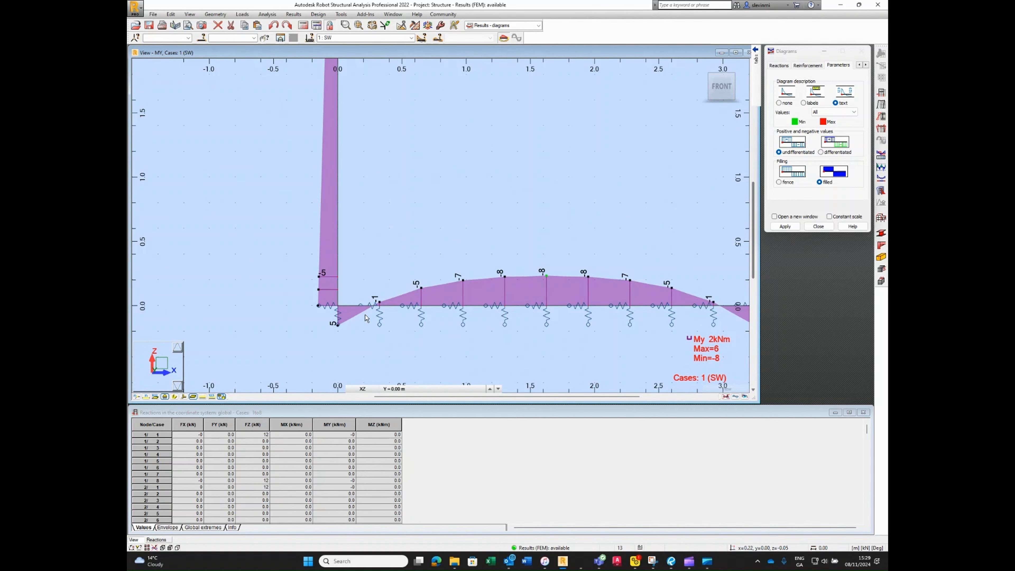
scroll(365, 321, down, 2)
middle_drag(509, 164, 515, 290)
scroll(564, 144, up, 1)
scroll(565, 143, up, 1)
scroll(564, 143, down, 2)
middle_drag(571, 188, 566, 125)
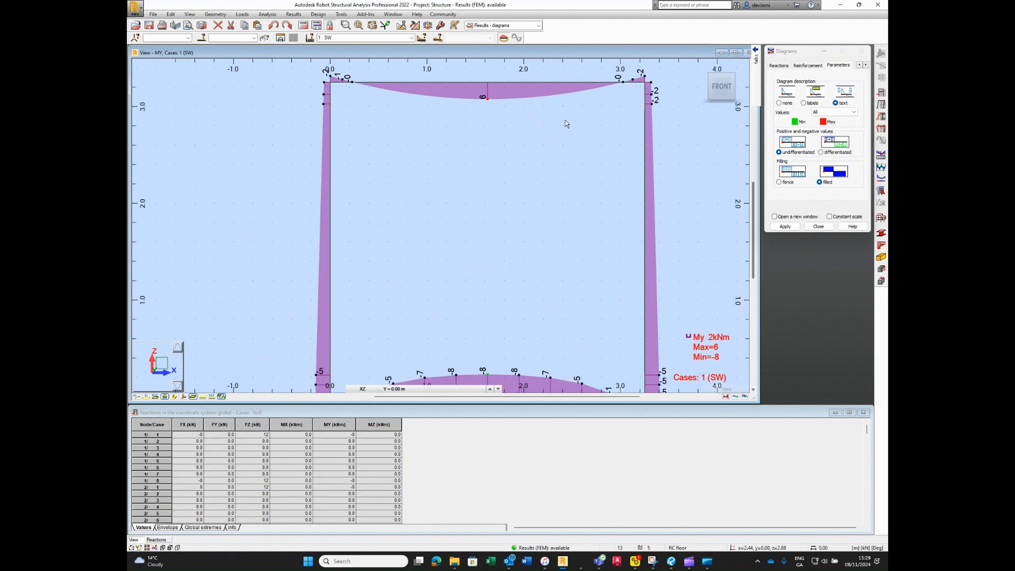
scroll(567, 130, down, 2)
middle_drag(570, 161, 543, 184)
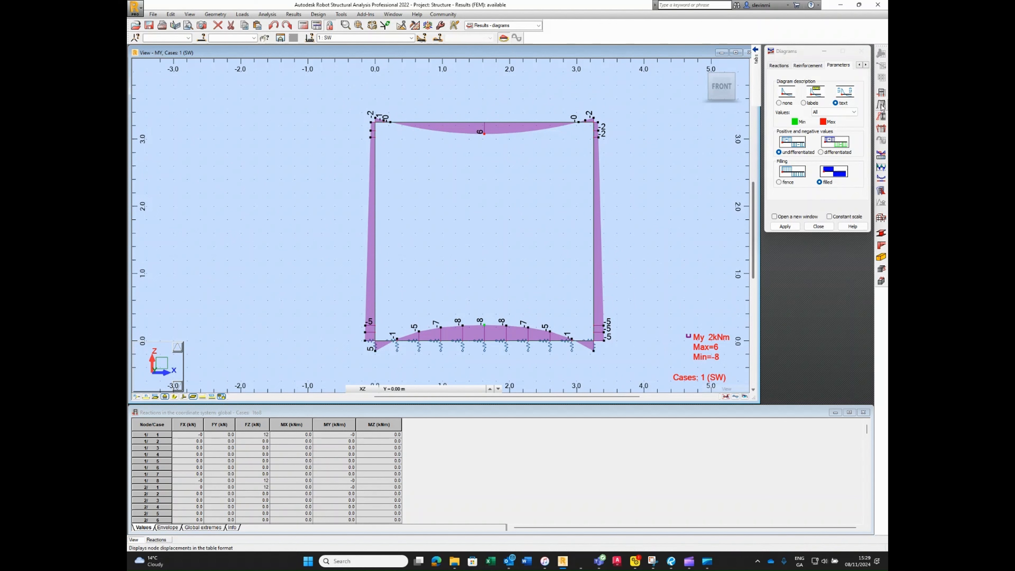
Step: Check the member forces table and the SW-only reactions table, including the sum of vertical forces, and close both
click(882, 128)
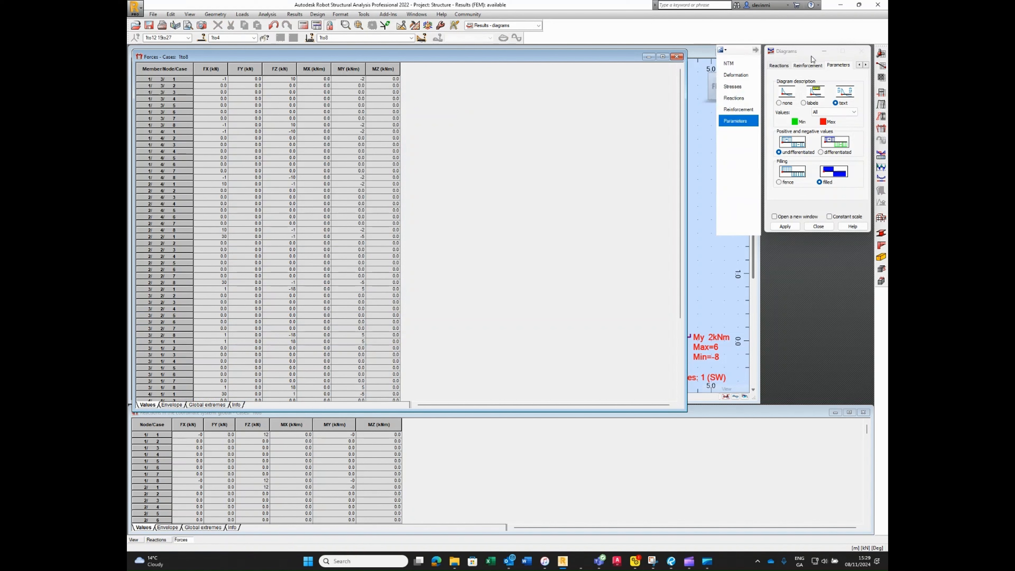
click(882, 94)
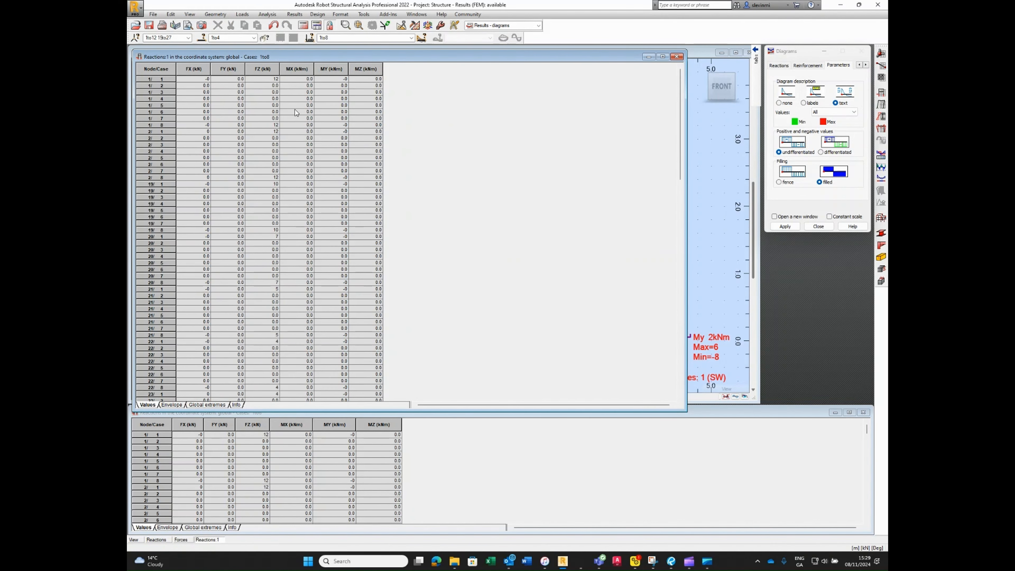
click(411, 37)
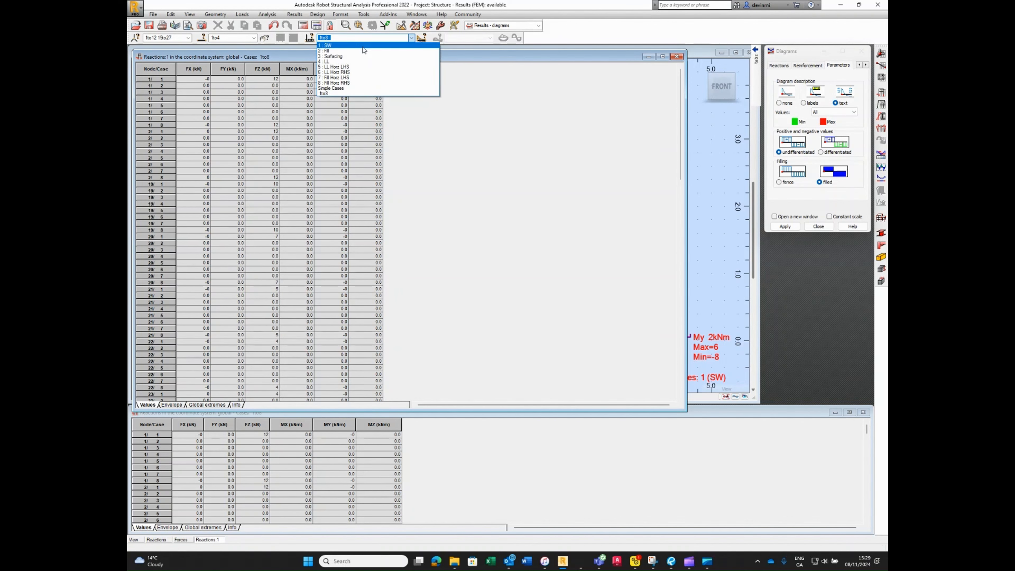
click(363, 50)
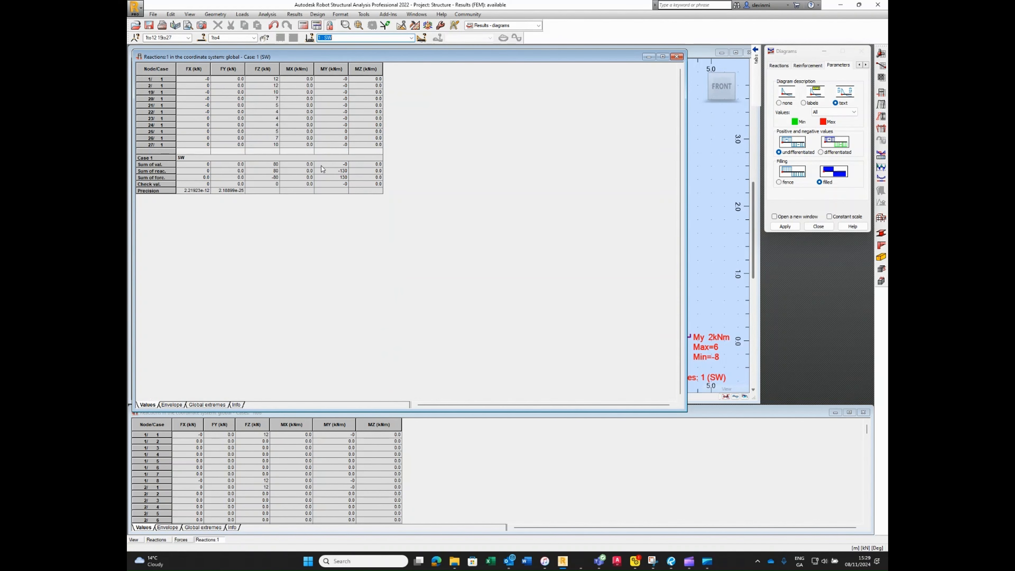
click(275, 180)
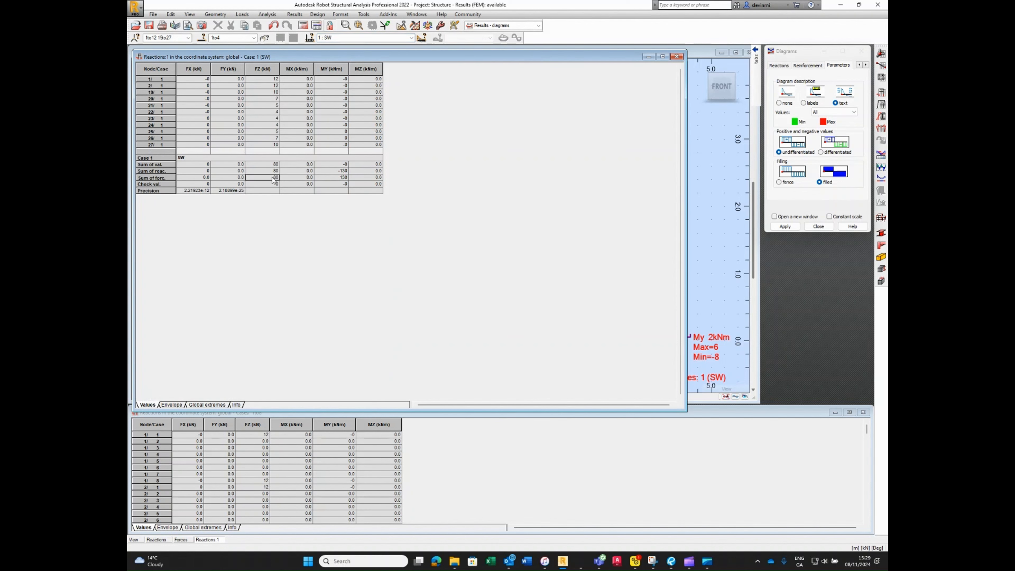
click(677, 57)
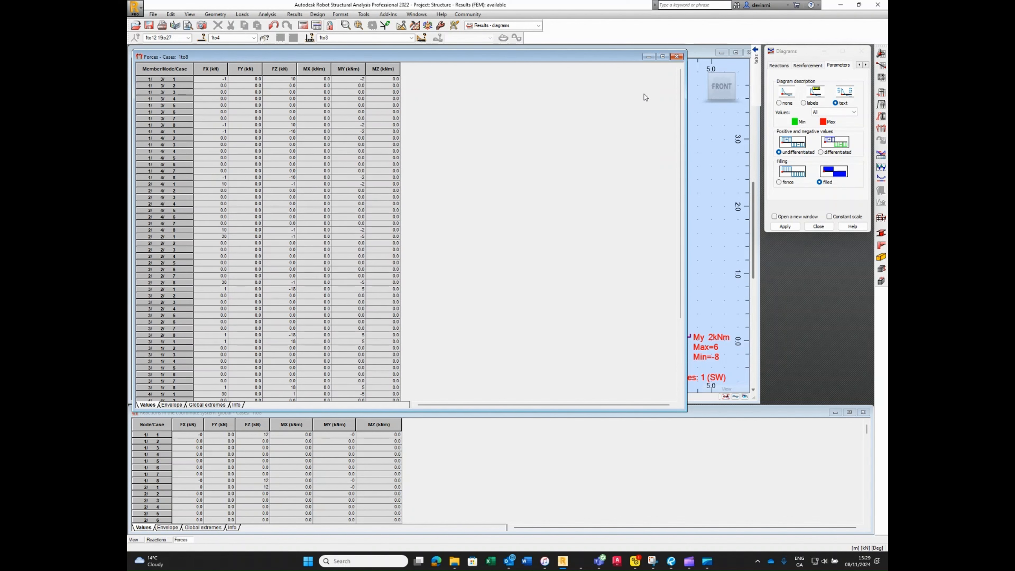
click(679, 57)
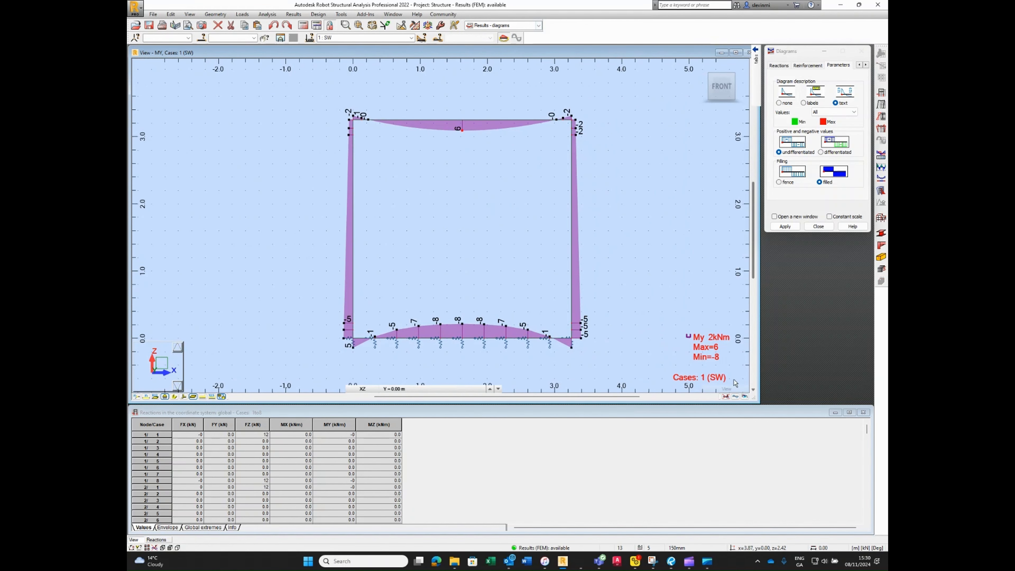
Step: Return to the structure model's Geometry layout and remove the moment diagrams from the view
click(538, 26)
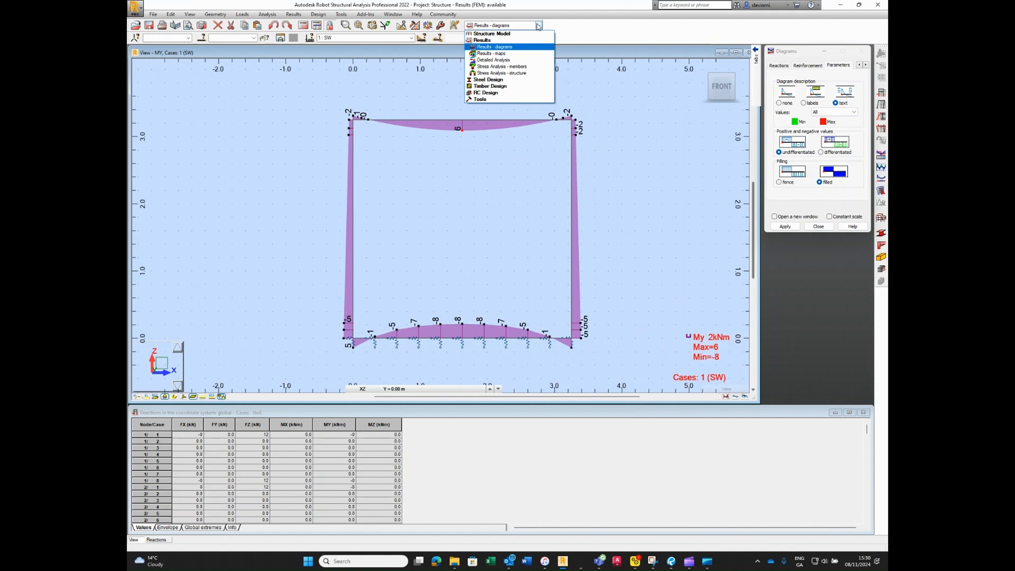
click(524, 34)
click(524, 40)
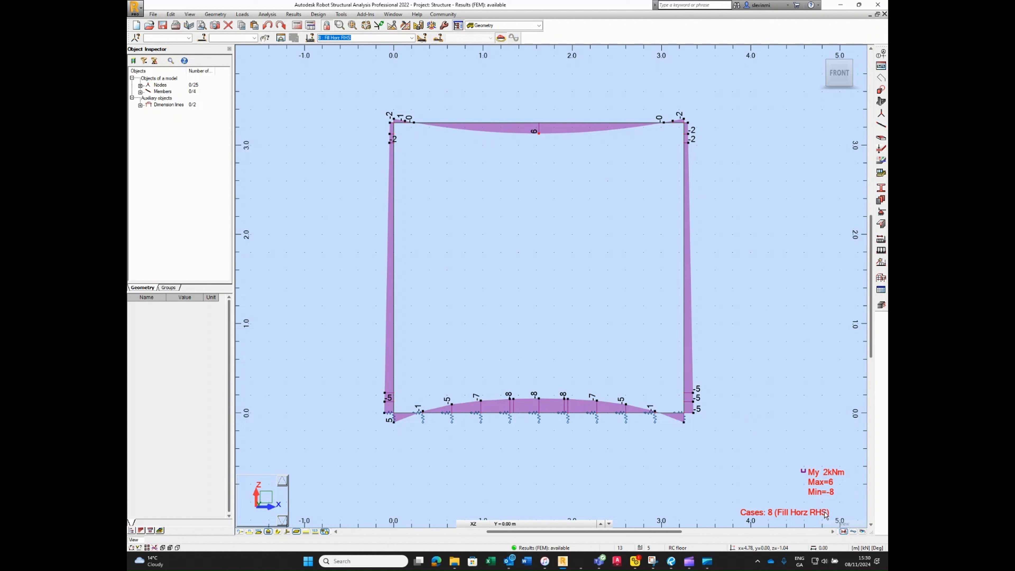
click(844, 531)
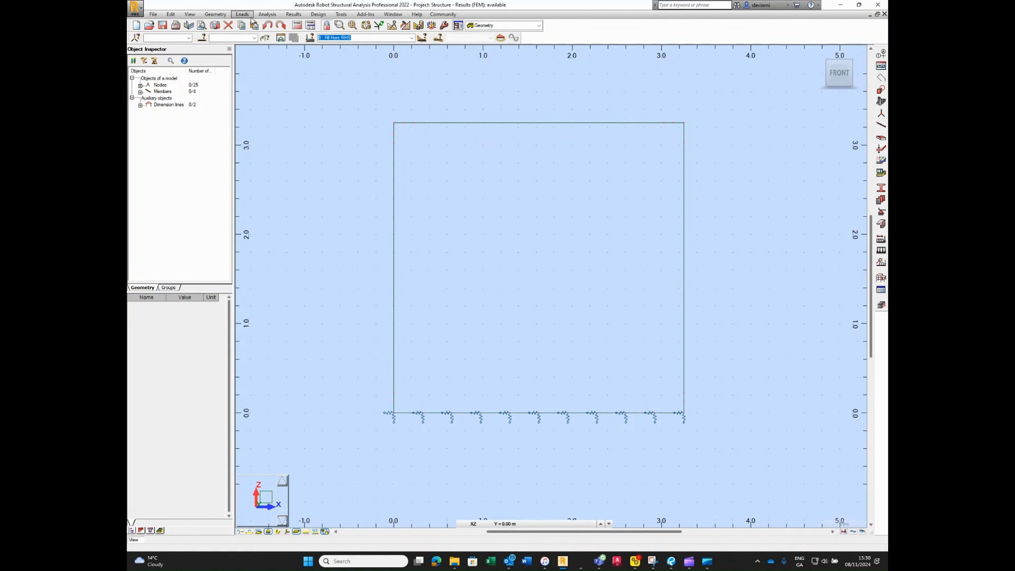
Step: Define a uniform member load of -12 kN/m in global Z for load case 2 (Fill)
click(242, 14)
click(253, 33)
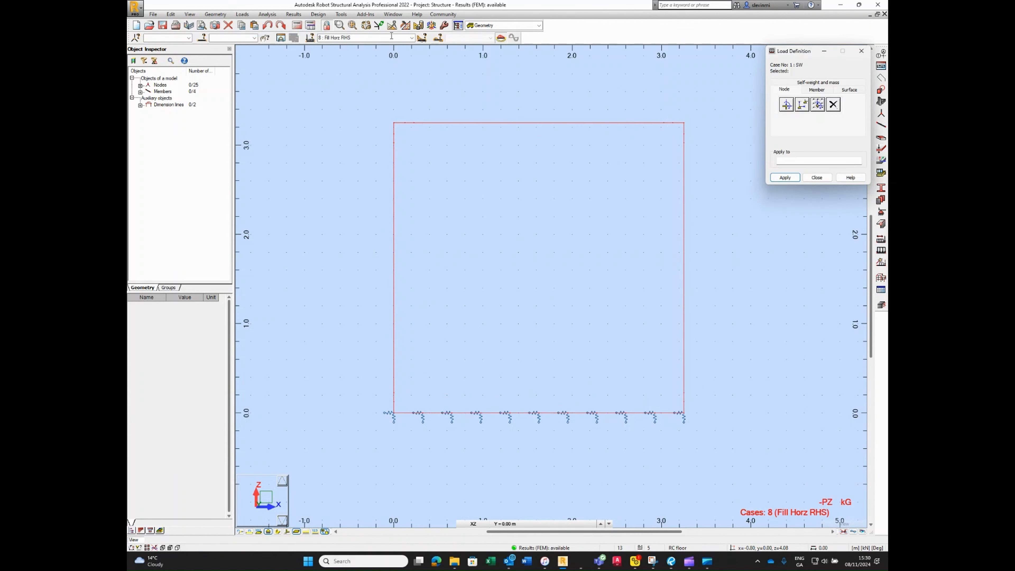
click(411, 38)
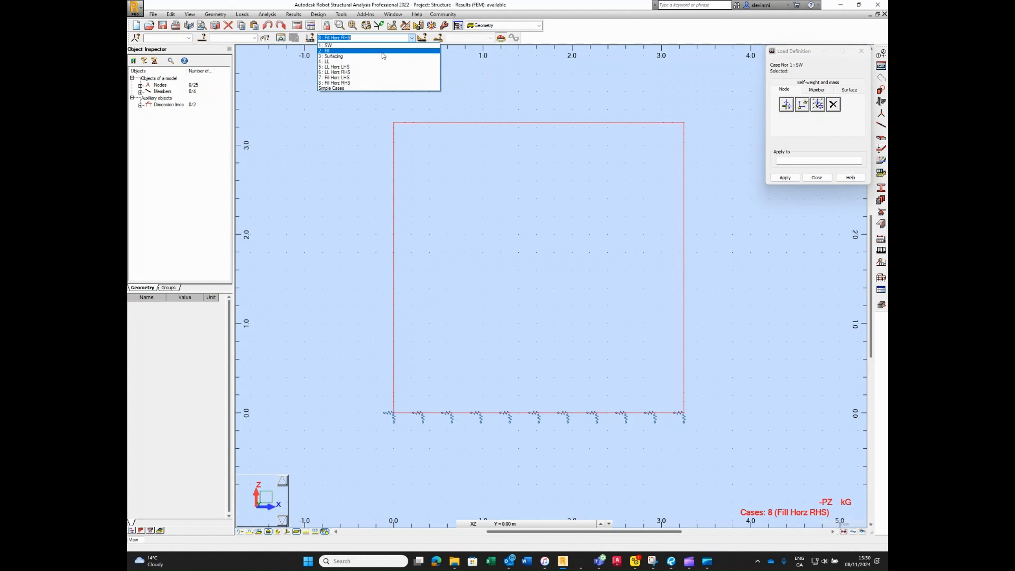
click(385, 51)
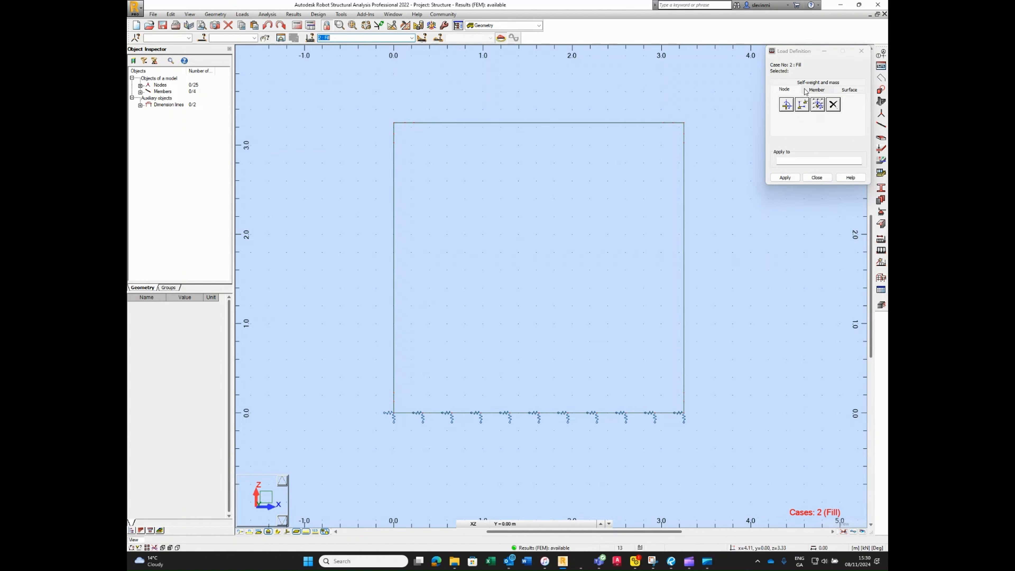
click(816, 90)
click(786, 104)
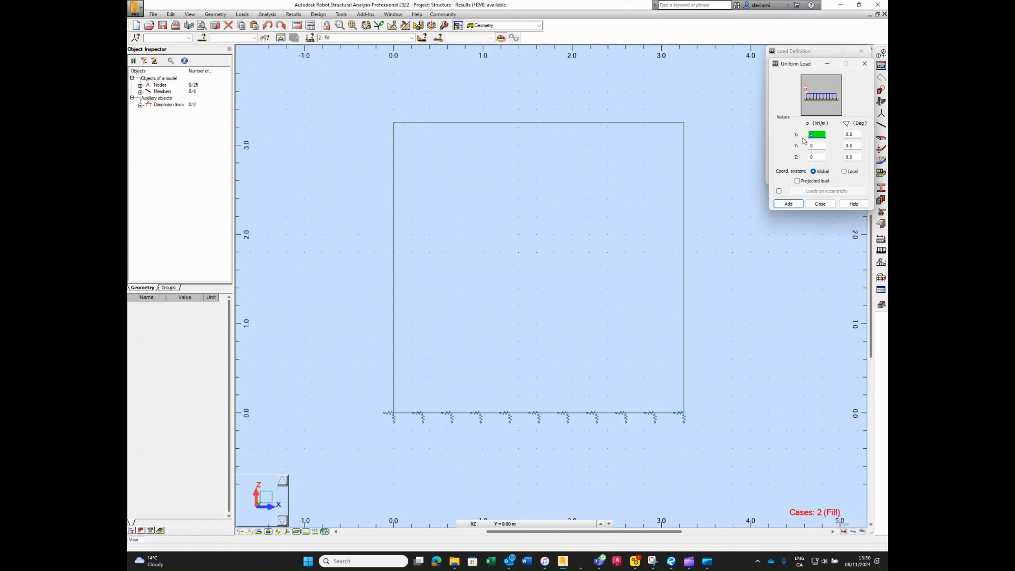
click(813, 157)
click(788, 204)
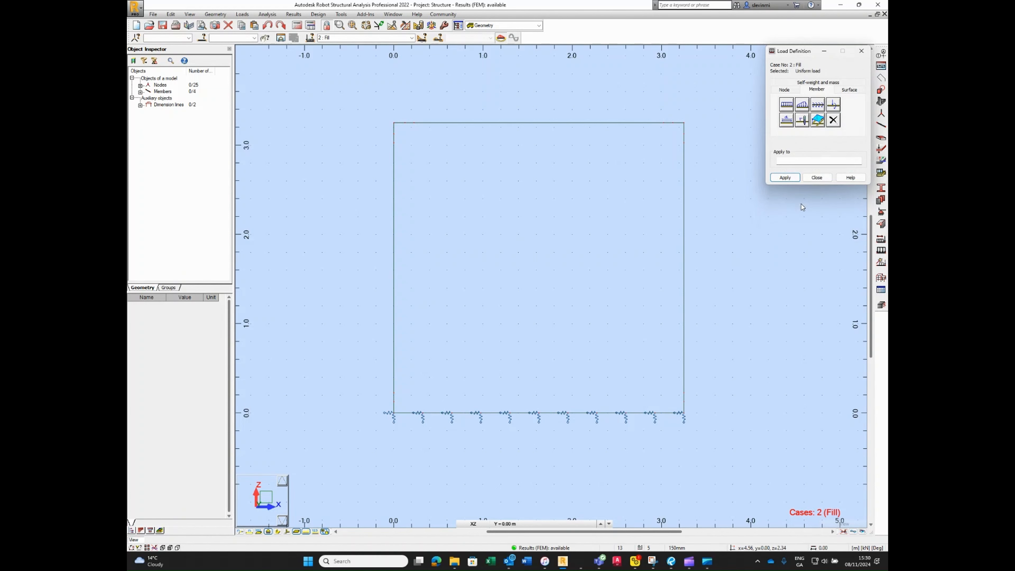
Step: Apply the fill load to the frame's top slab, accepting the change to the result status, and display the load values
drag(679, 116, 531, 136)
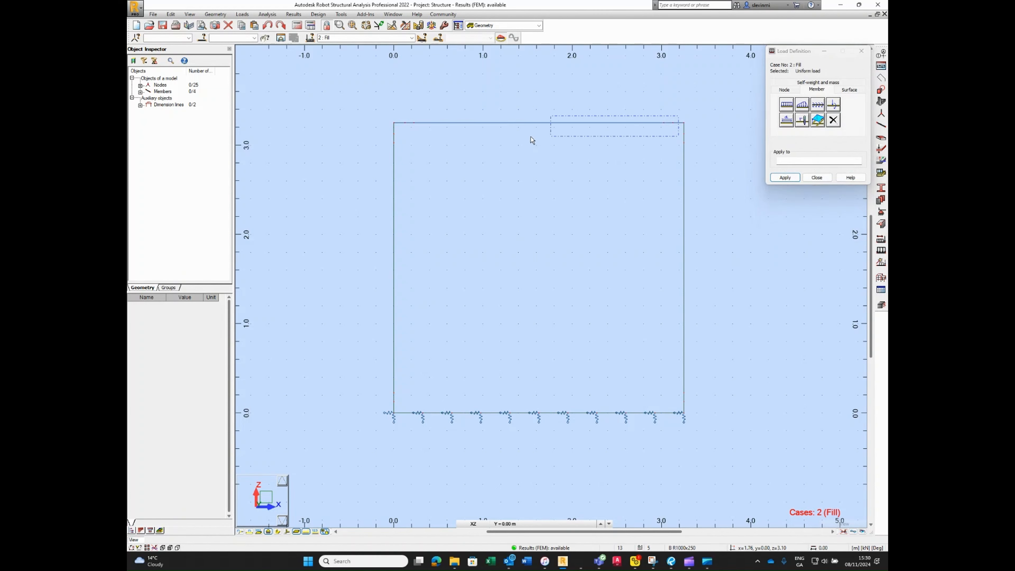
drag(413, 136, 395, 137)
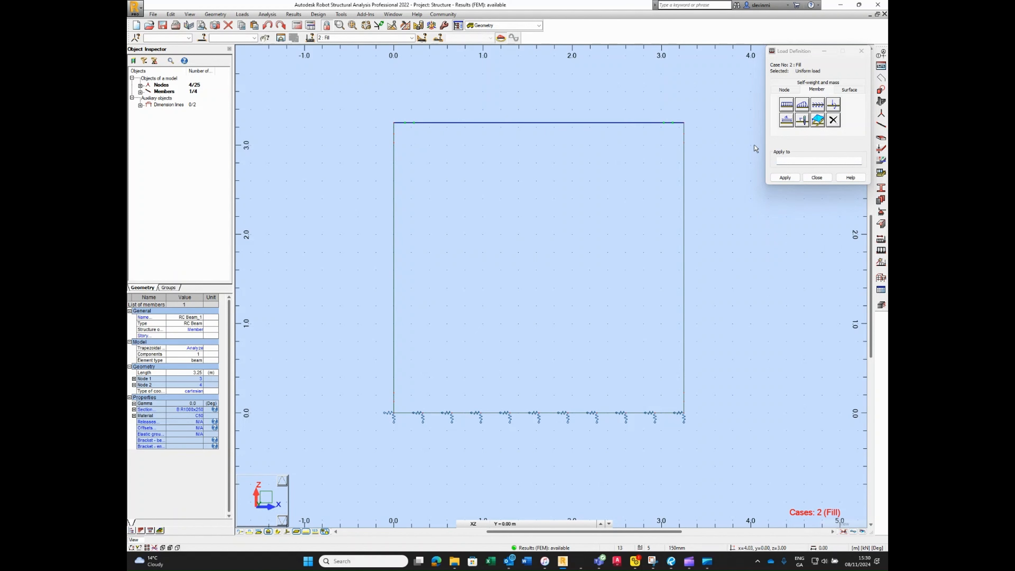
click(789, 178)
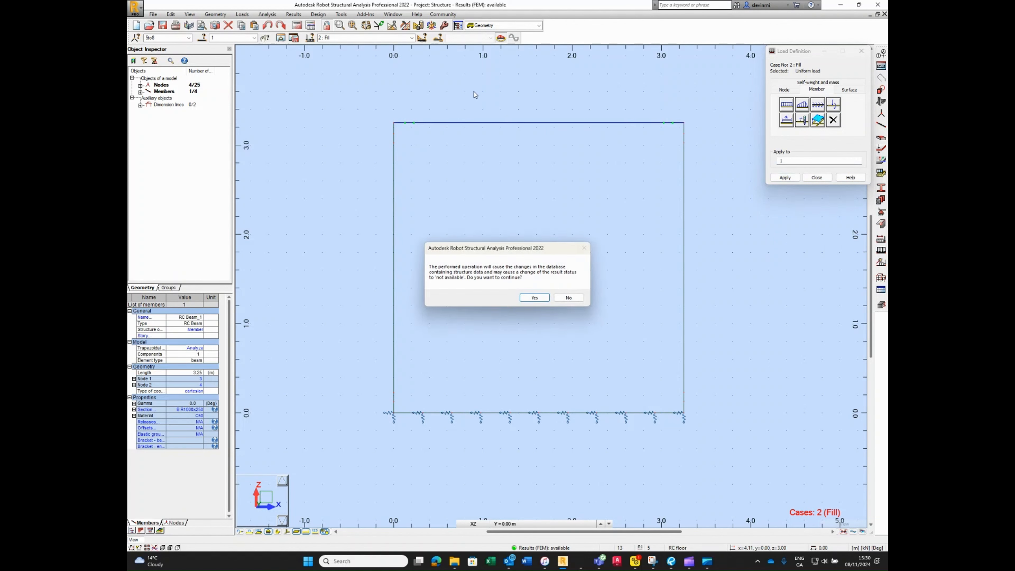
click(535, 301)
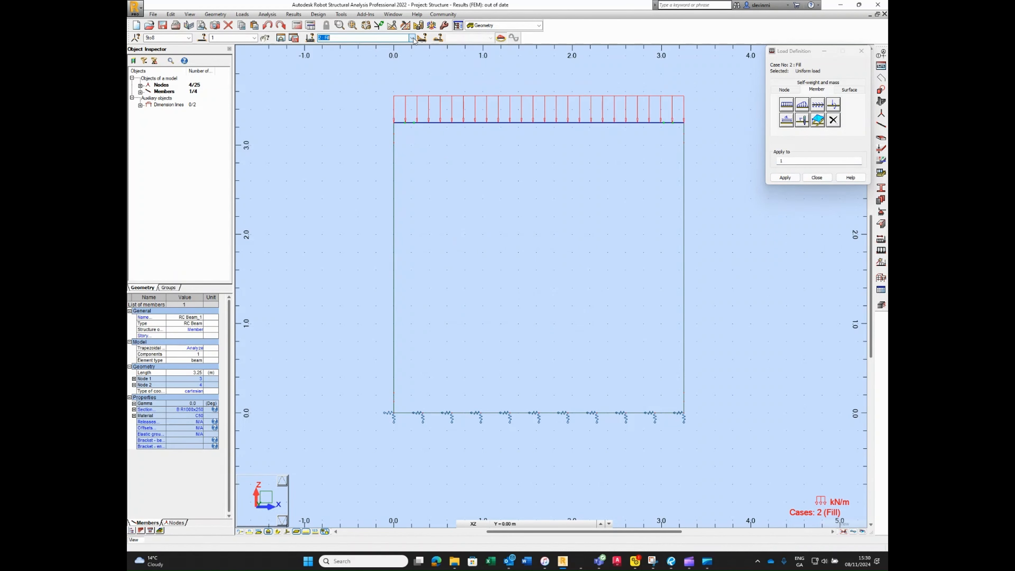
click(315, 532)
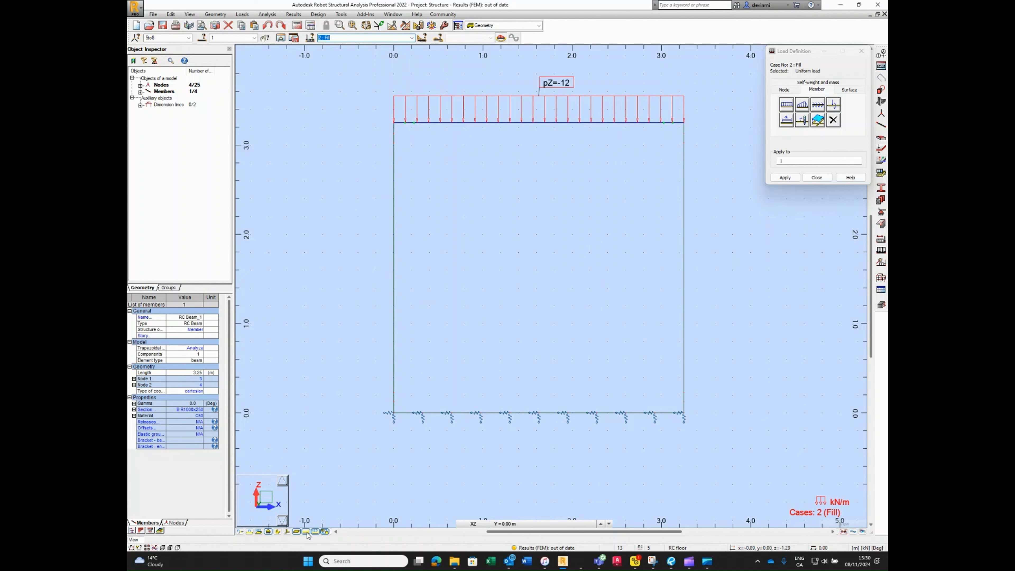
Step: Apply a uniform load of -5 kN/m in global Z to the top slab in load case 3 (Surfacing)
click(412, 38)
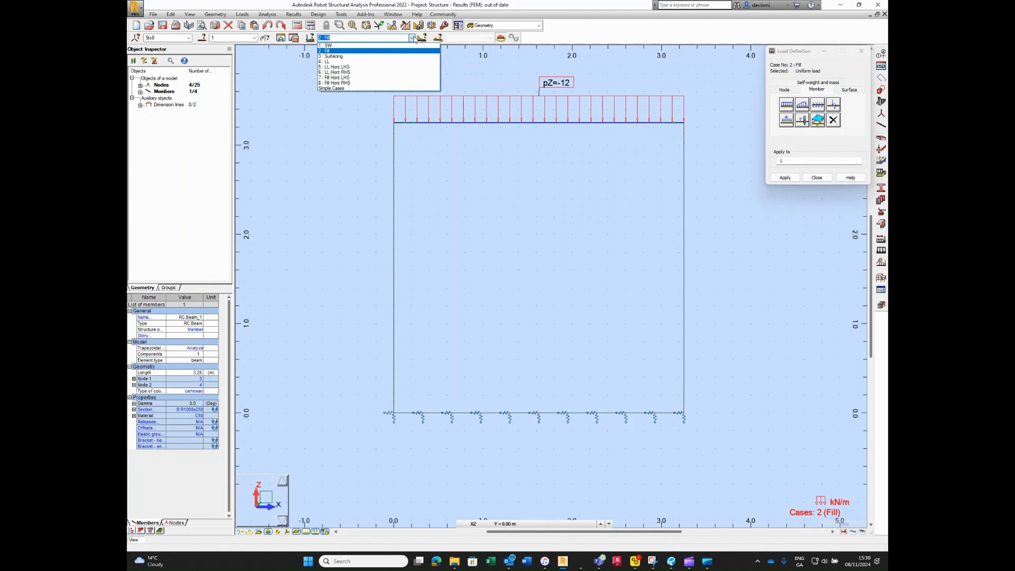
click(401, 56)
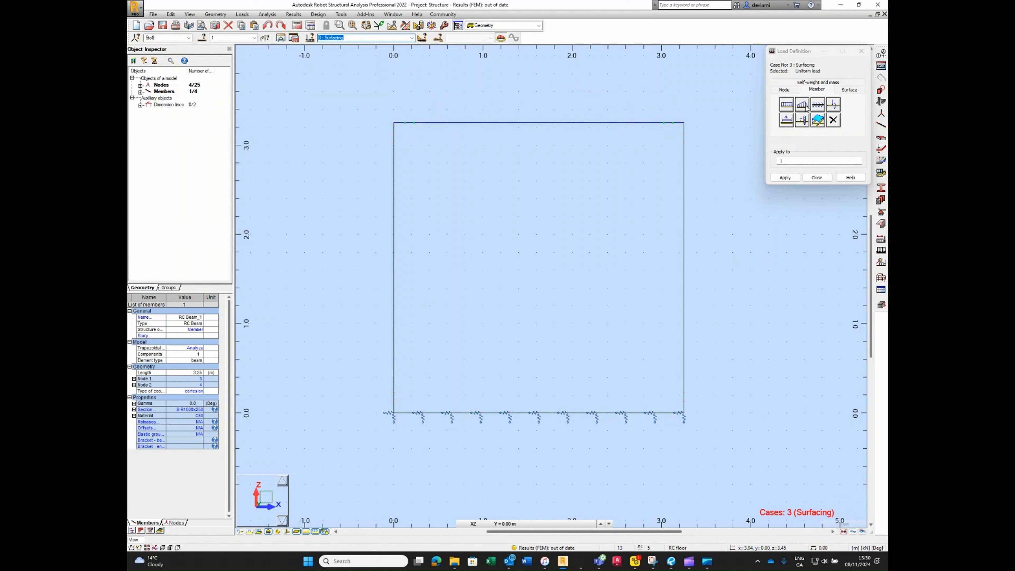
click(787, 106)
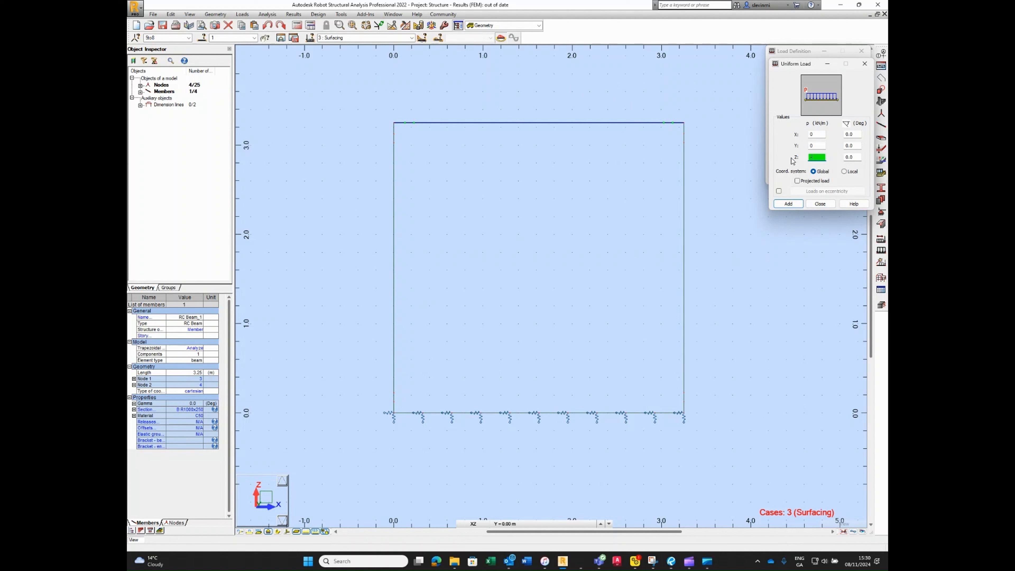
click(793, 204)
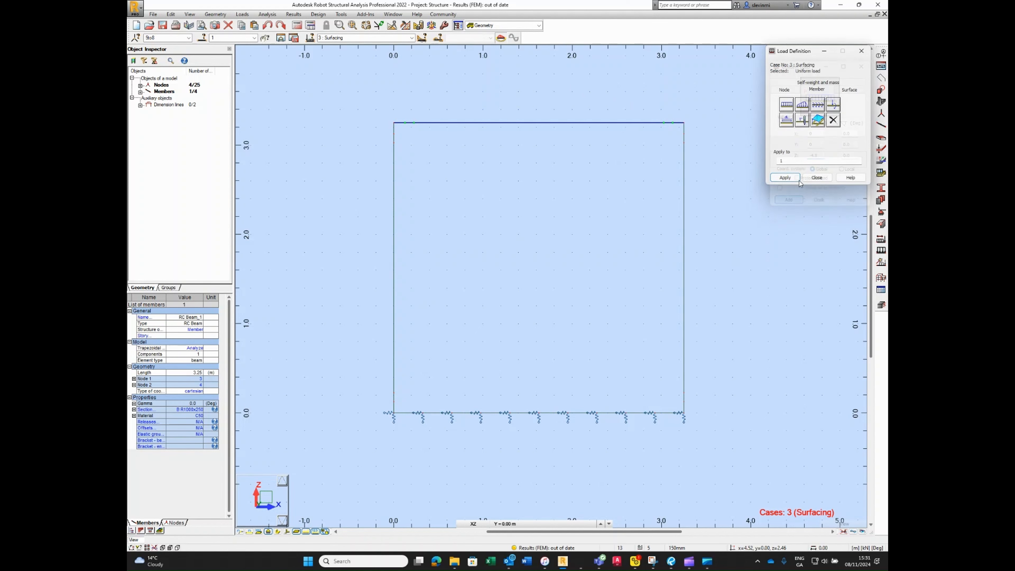
click(788, 178)
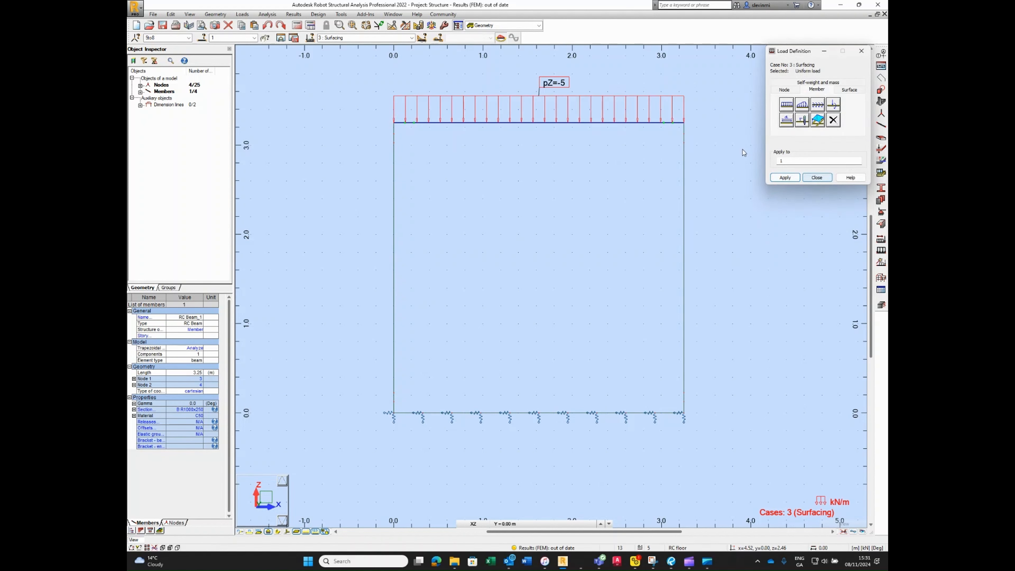
Step: Apply a uniform load of -25 kN/m in global Z to the top slab in load case 4 (LL)
click(412, 37)
scroll(407, 47, up, 2)
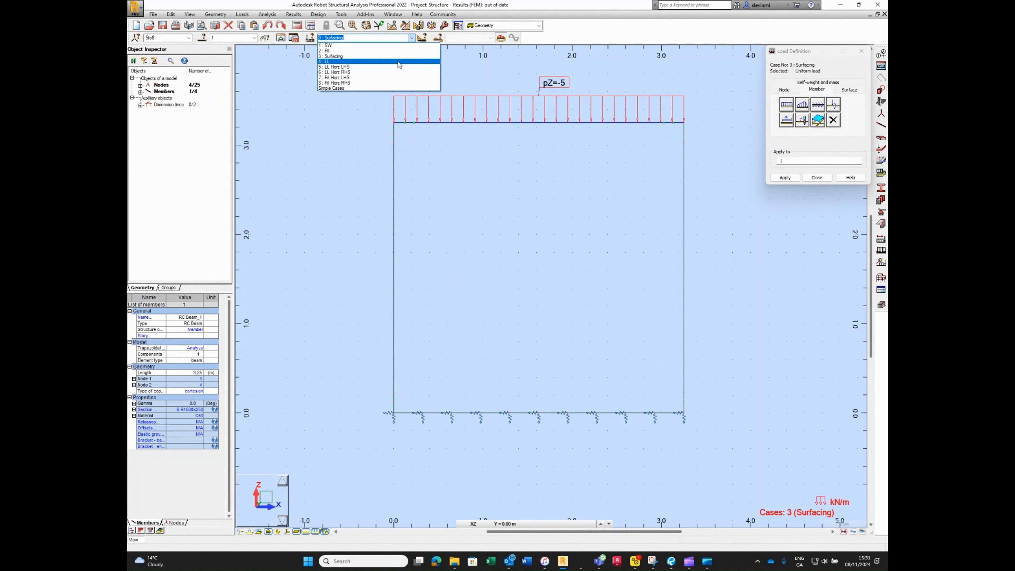
click(407, 47)
click(786, 105)
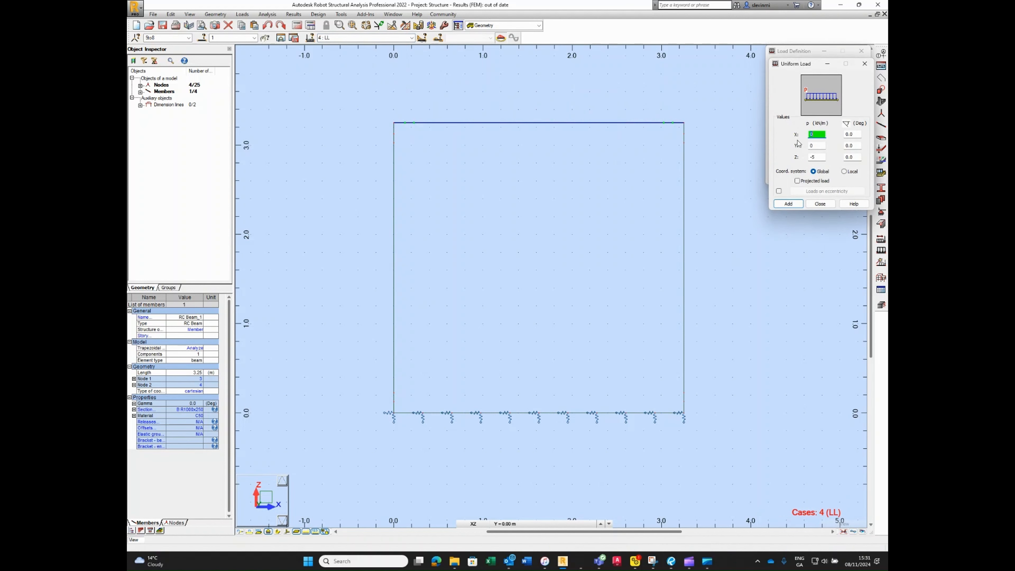
click(812, 157)
text(-25)
click(789, 203)
click(792, 178)
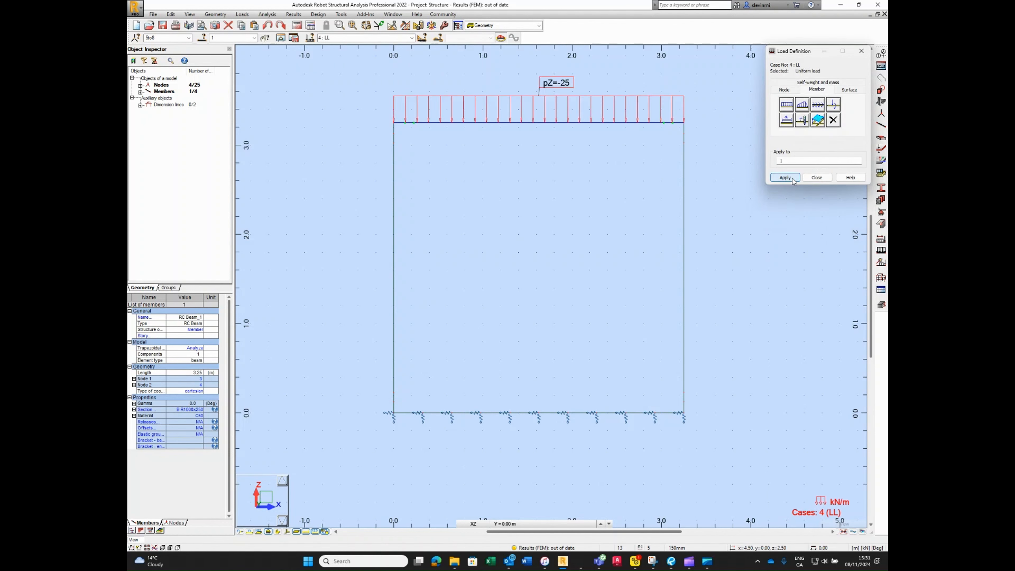
Step: Try to apply a uniform load of -25 kN/m in Z to the left wall in load case 5 (LL Horz LHS)
click(412, 38)
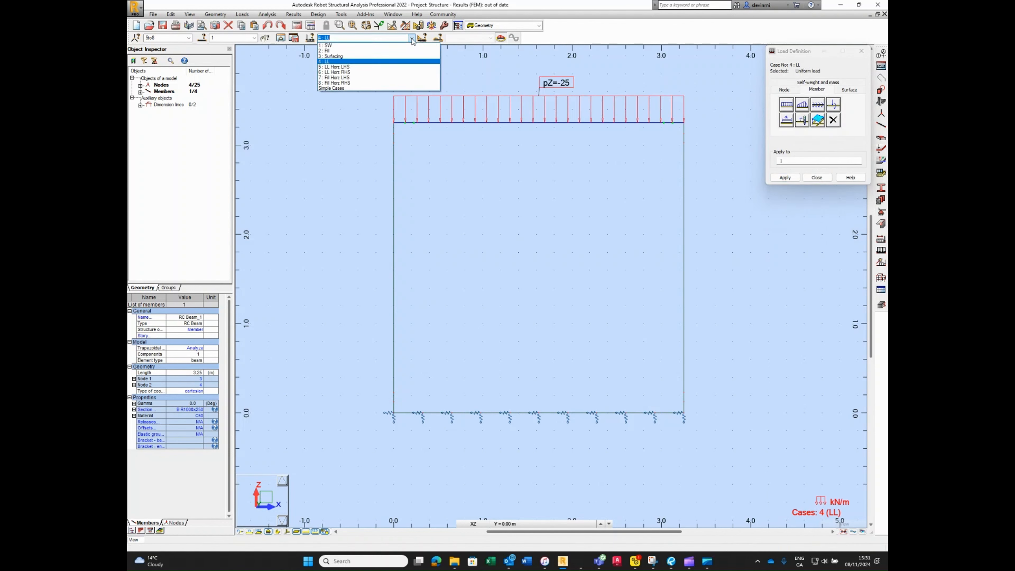
click(400, 66)
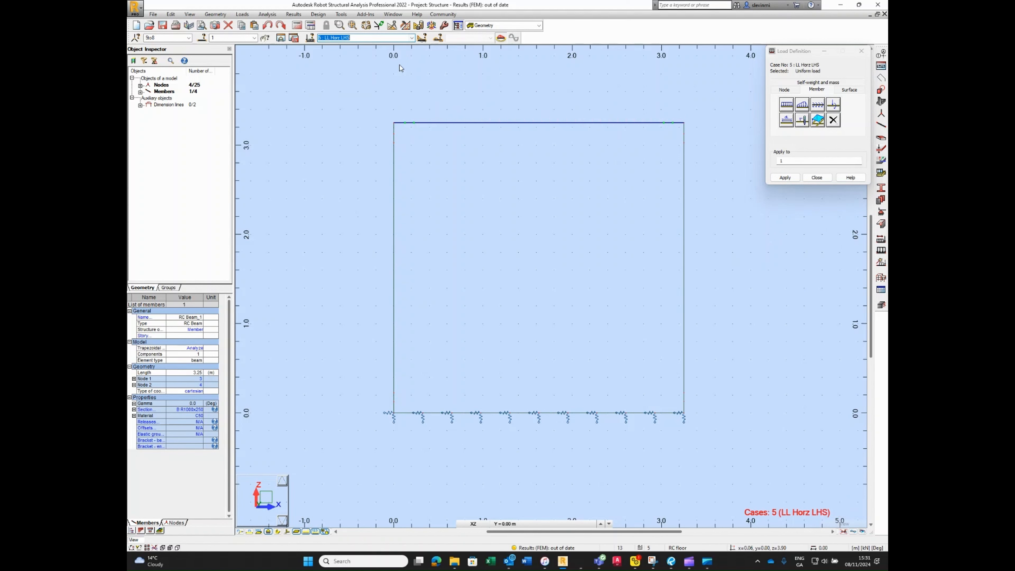
click(787, 105)
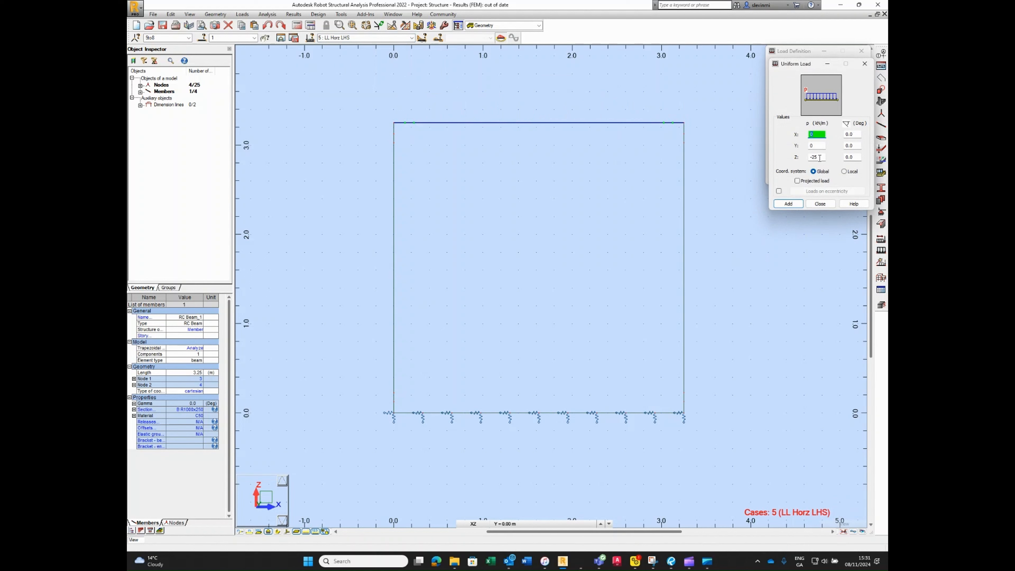
click(788, 204)
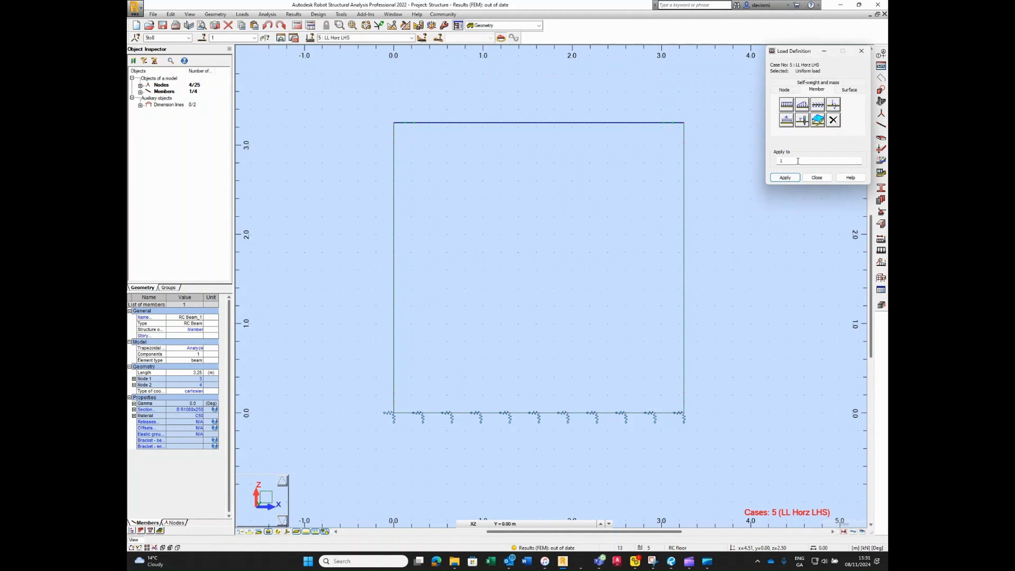
double_click(785, 159)
drag(403, 130, 341, 415)
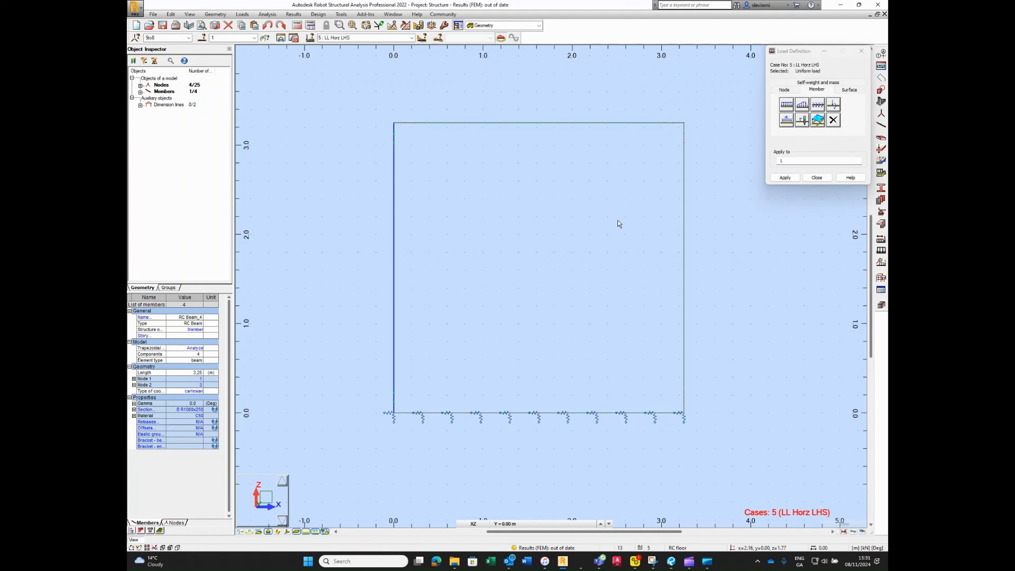
click(786, 179)
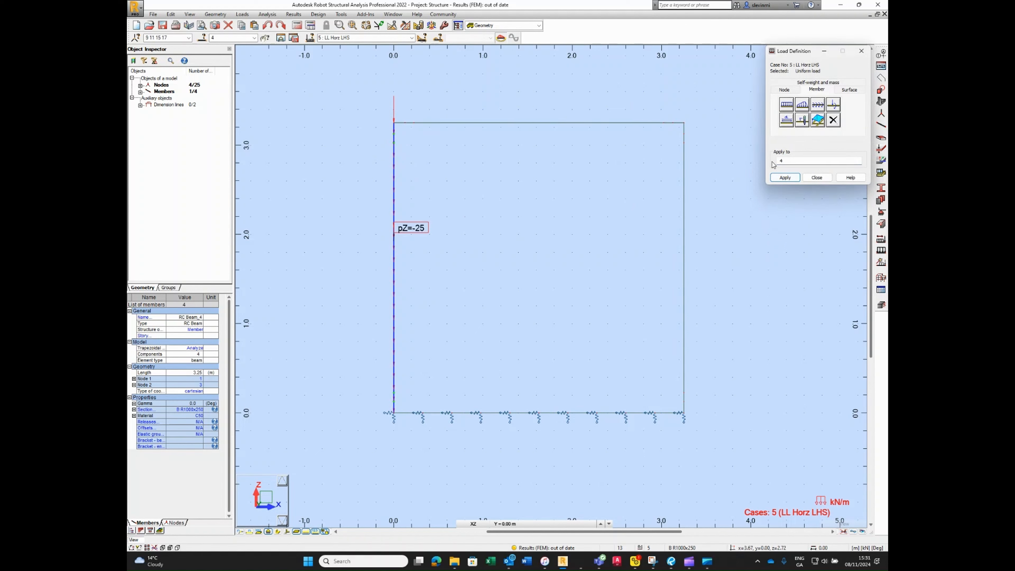
click(817, 177)
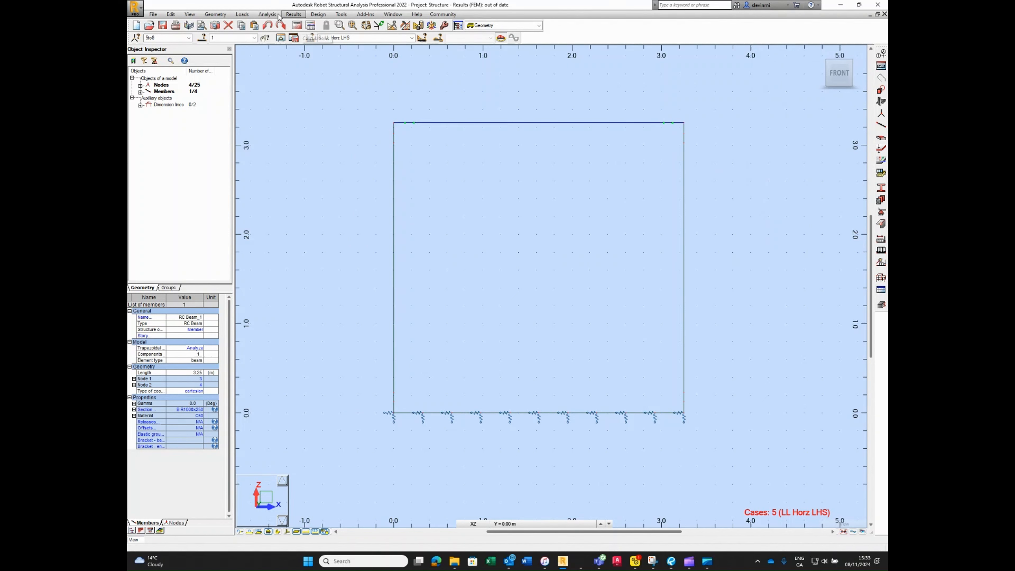
Step: Define a uniform member load of 25 kN/m in global X with zero Z and apply it to the frame's left wall
click(243, 15)
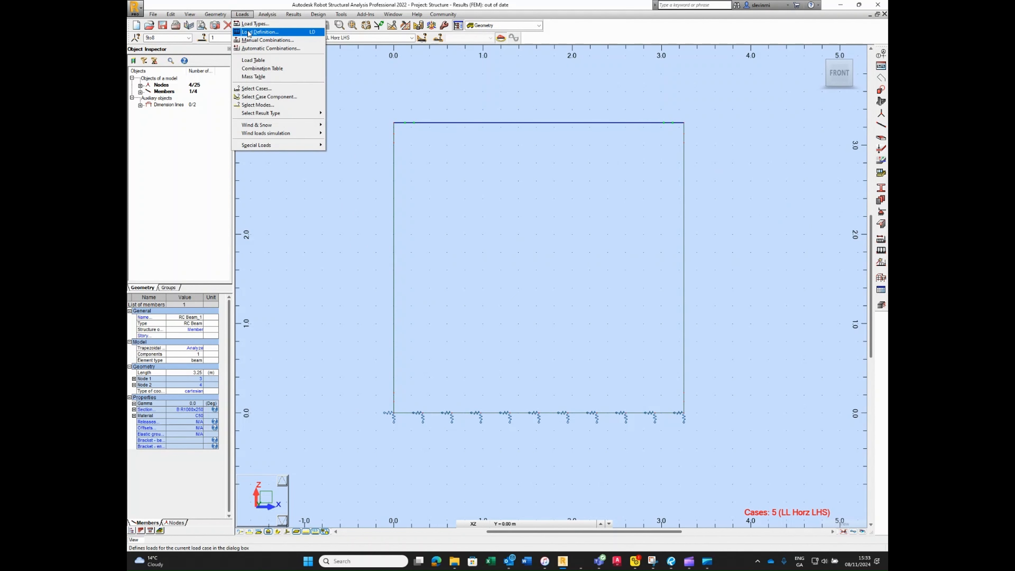
click(258, 34)
click(816, 91)
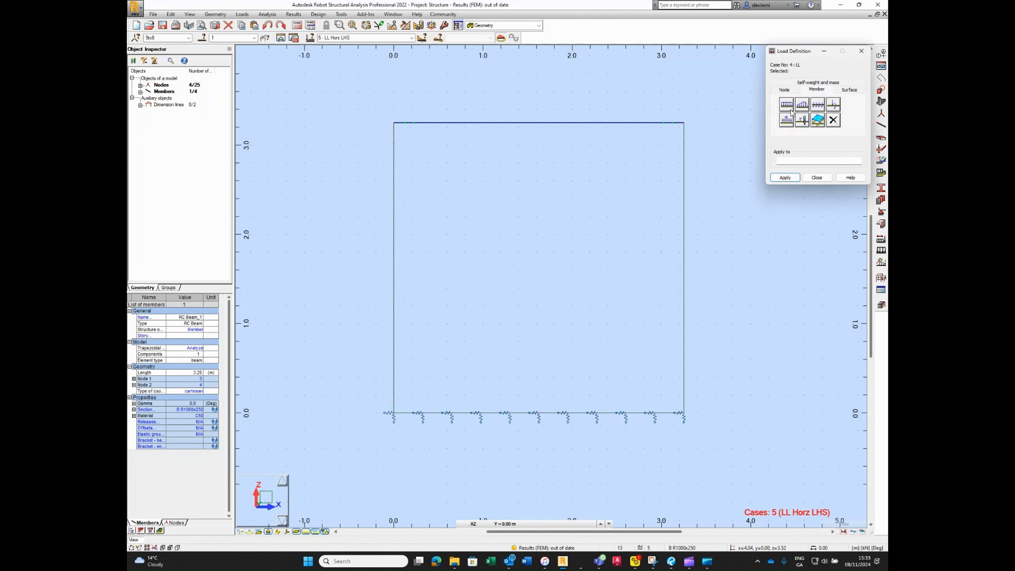
click(789, 110)
key(Tab)
key(Tab)
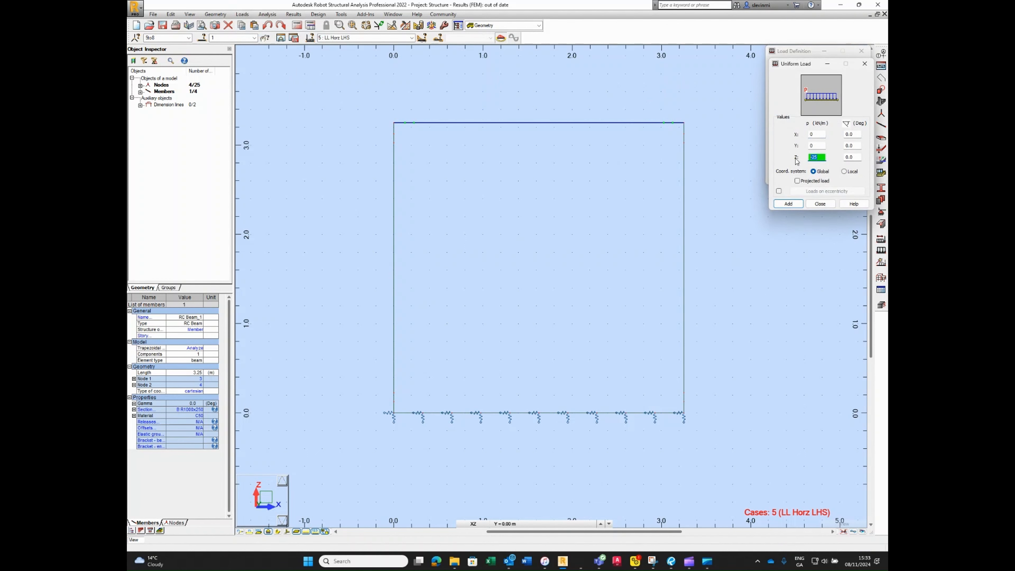
click(810, 136)
click(788, 204)
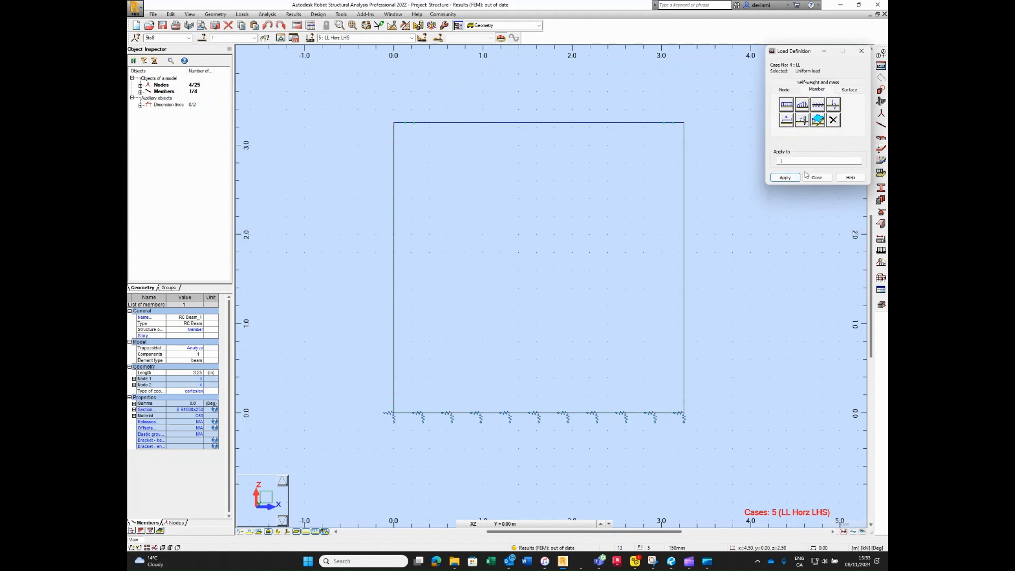
drag(407, 132, 336, 415)
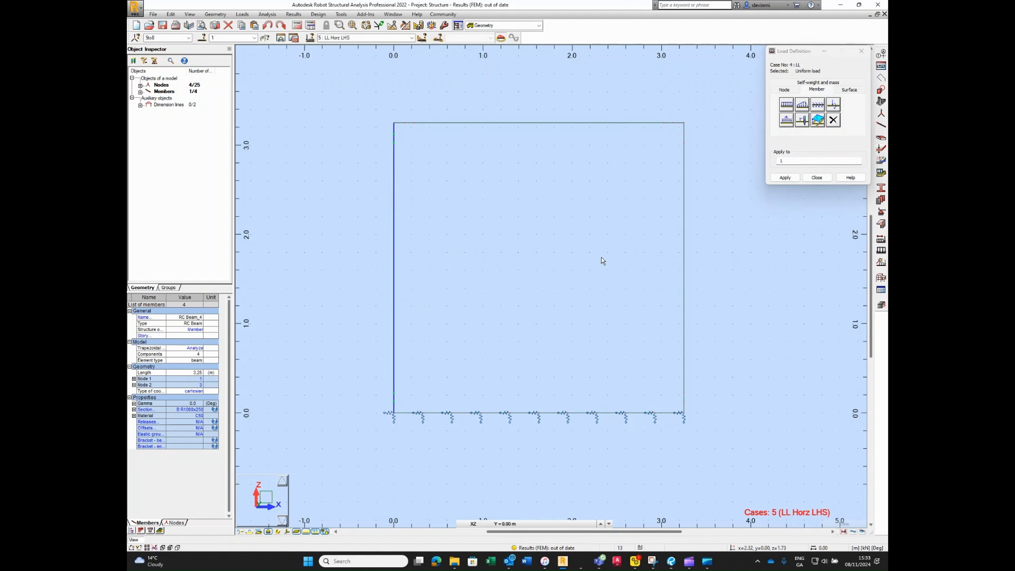
click(779, 179)
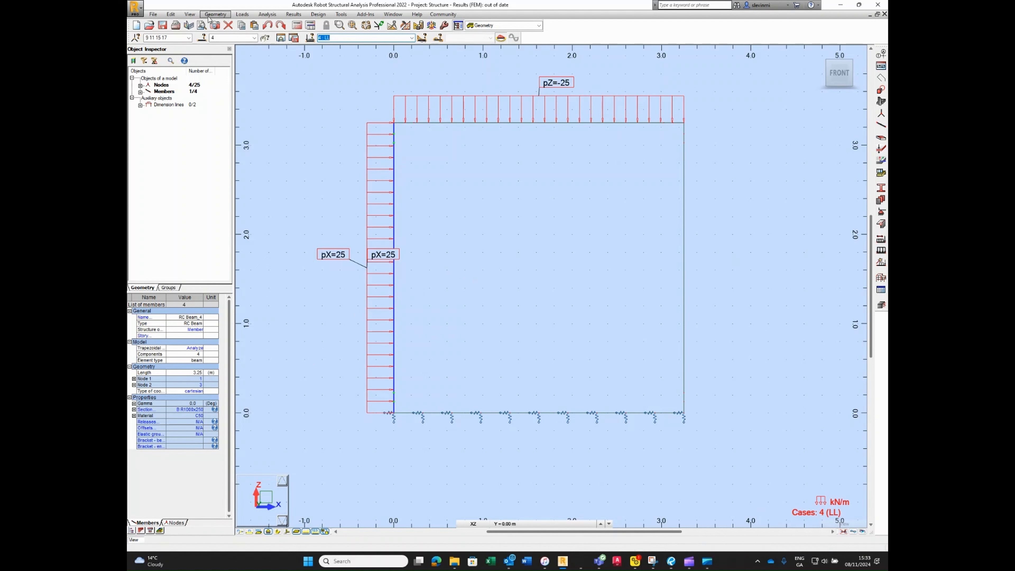
Step: In the load table, reassign the two 25 kN/m wall loads from LL to cases 5 (LL Horz LHS) and 6 (LL Horz RHS)
click(243, 16)
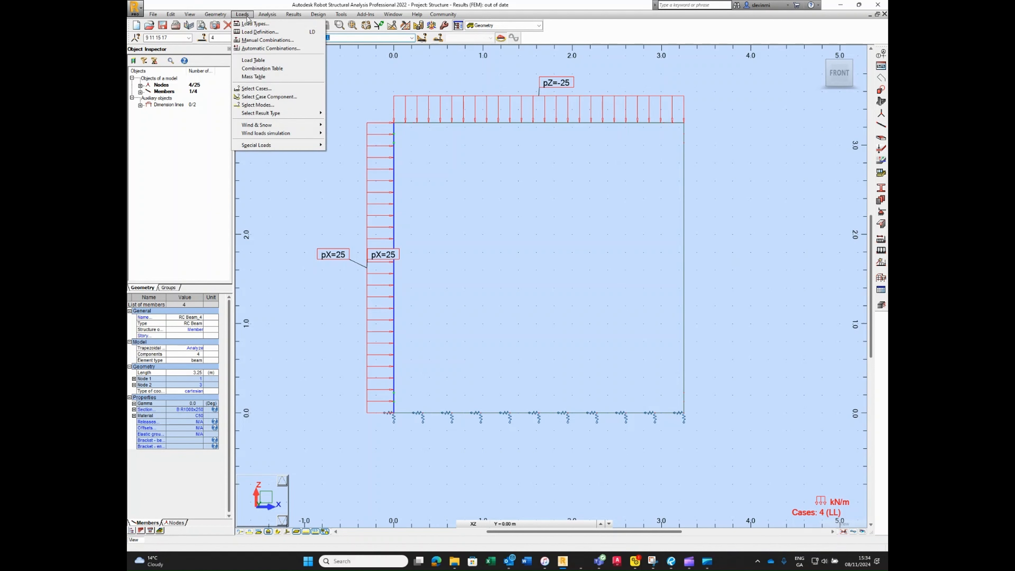
click(252, 62)
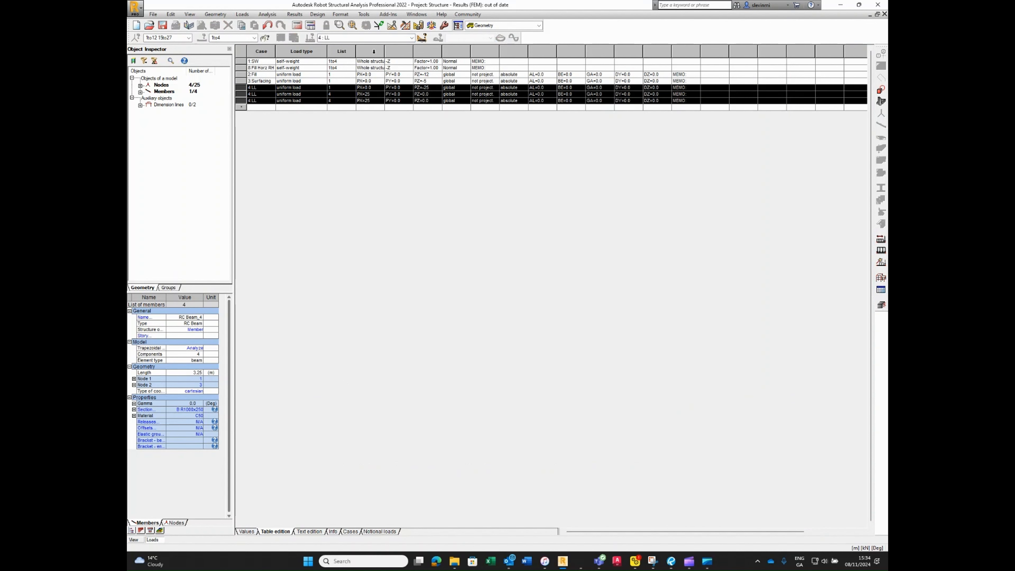
drag(386, 50, 402, 50)
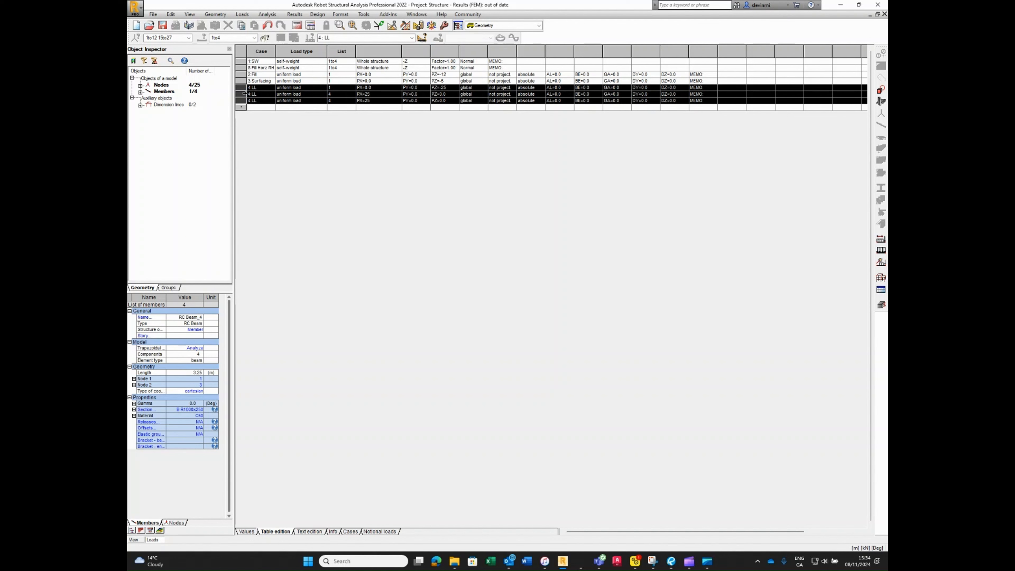
click(256, 94)
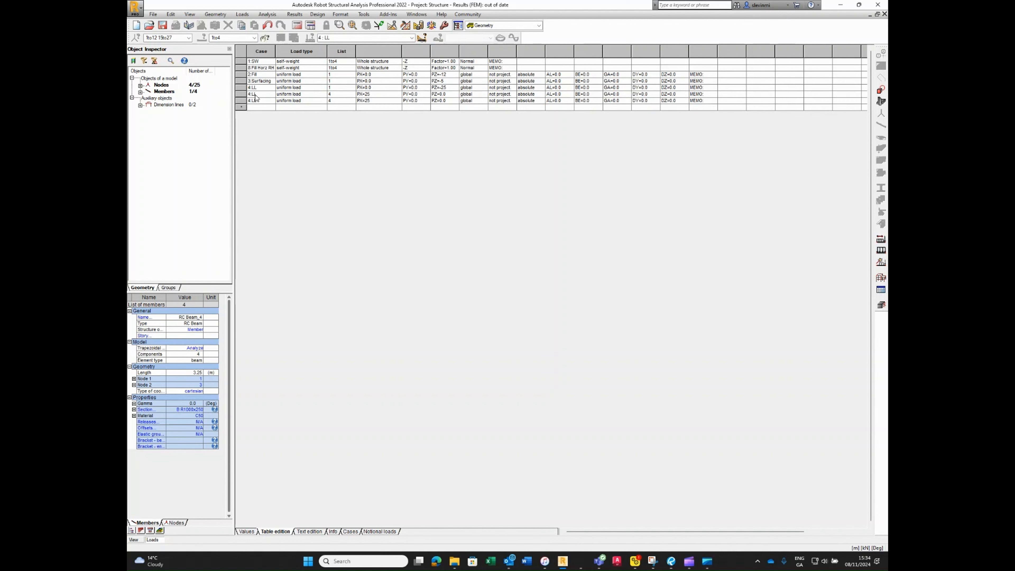
click(272, 94)
click(266, 102)
click(272, 101)
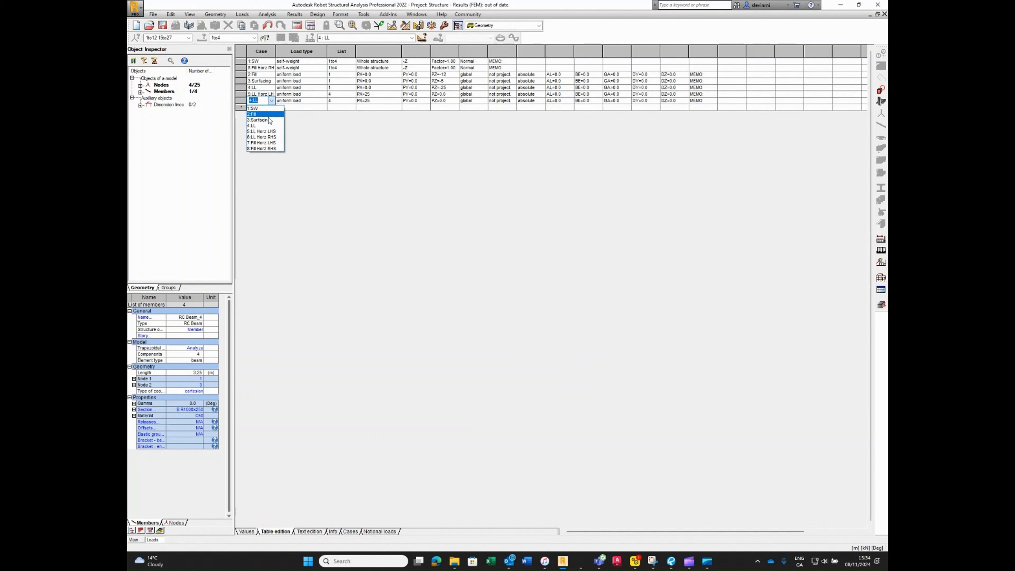
click(261, 137)
Step: Set PX of the LL Horz RHS load to -25 and display cases 6 and 5 on the frame
click(369, 101)
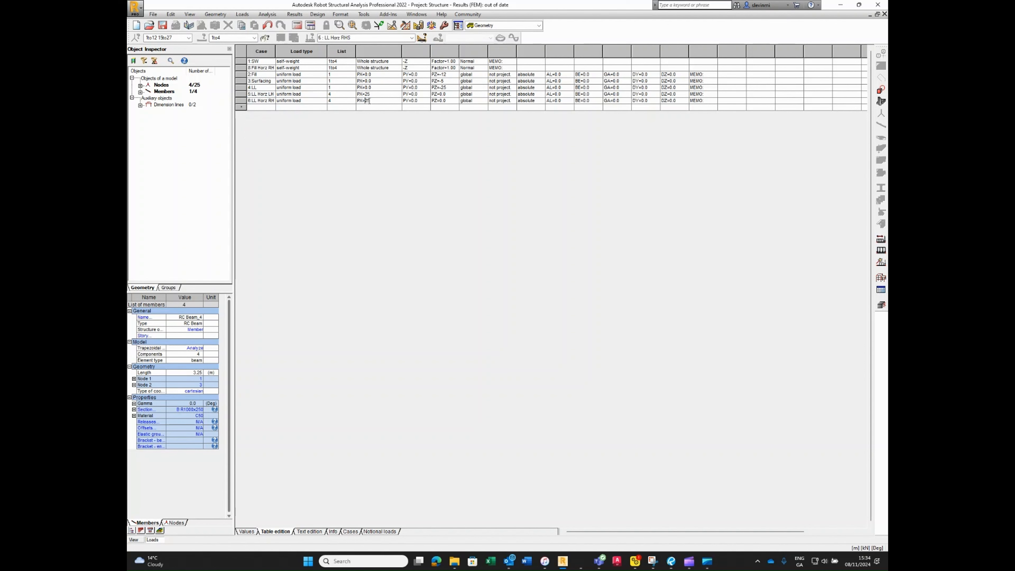
text(-)
key(Tab)
click(141, 541)
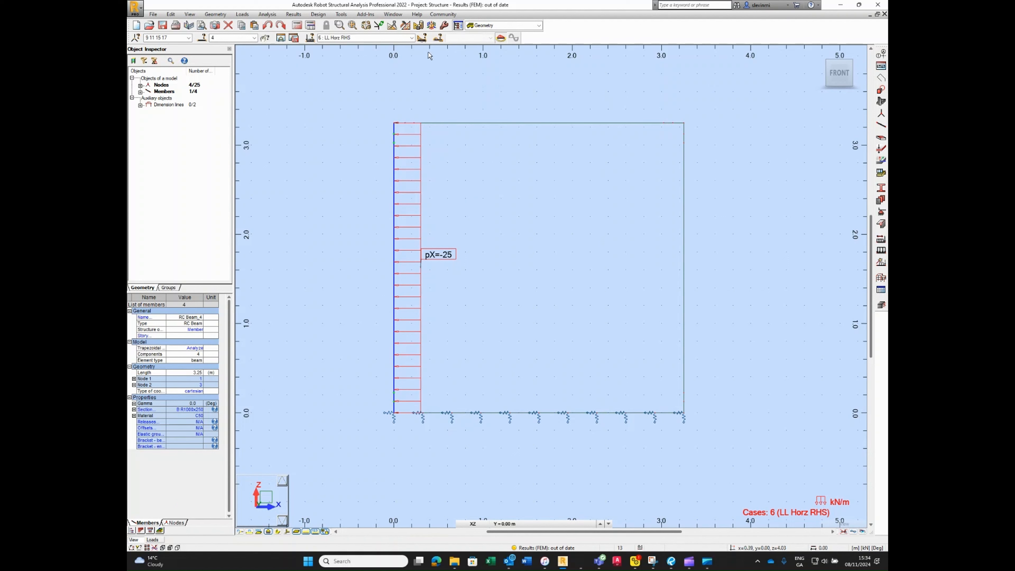
click(411, 38)
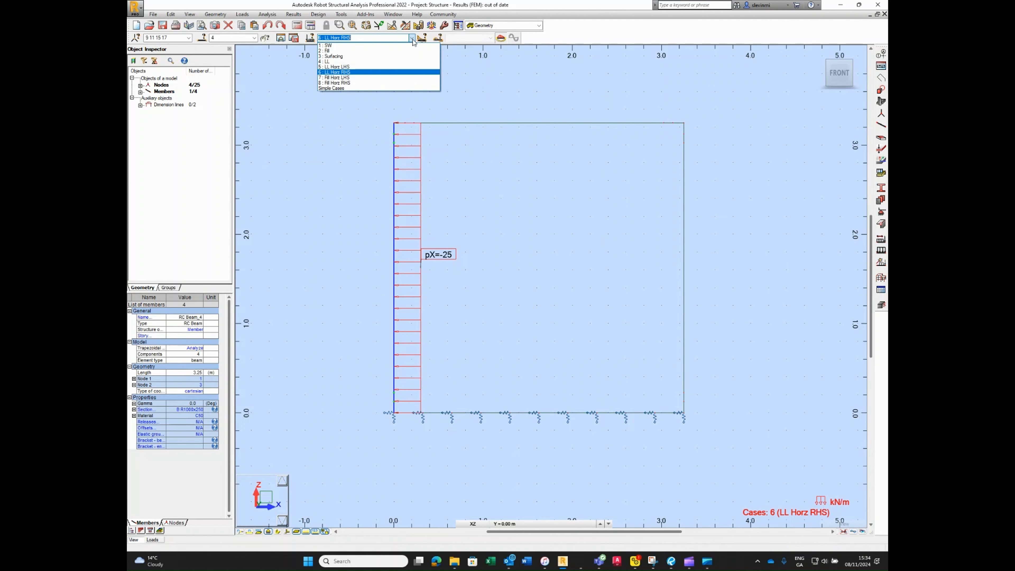
click(396, 67)
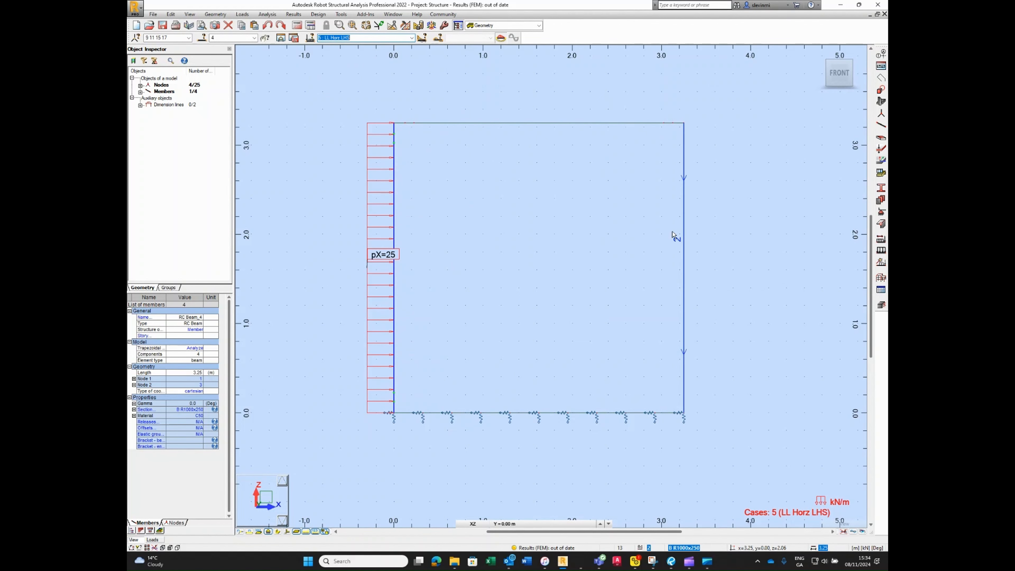
Step: Reassign the LL Horz RHS load in the load table to member 2 and display case 6 on the frame
click(153, 540)
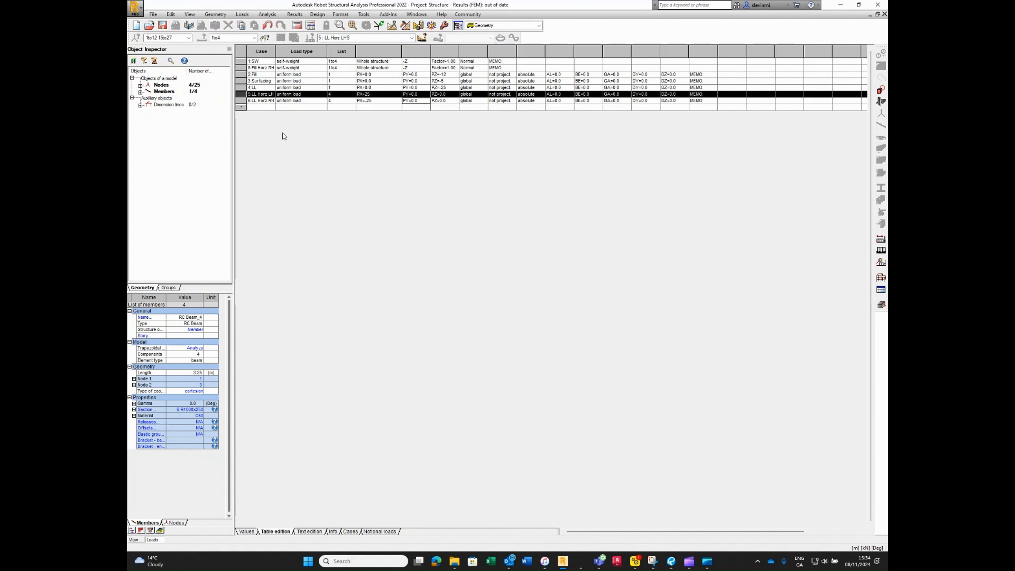
click(342, 101)
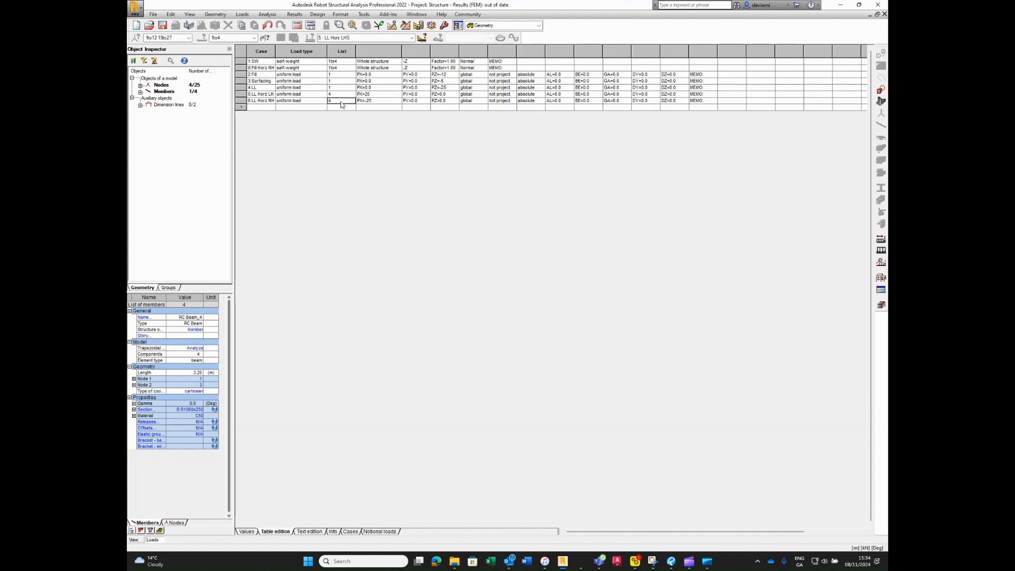
click(332, 101)
text(2)
key(Tab)
click(139, 541)
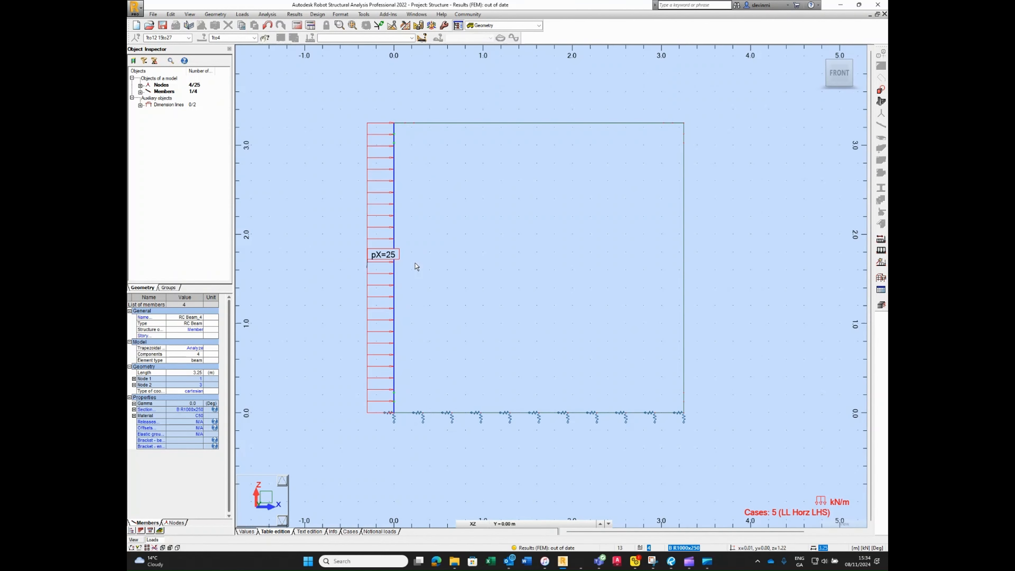
click(411, 38)
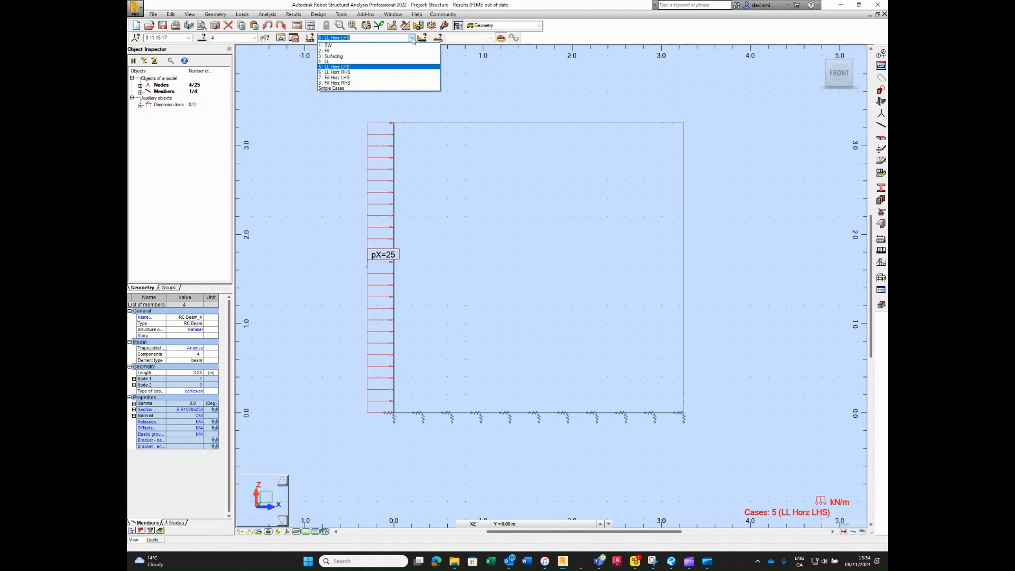
click(386, 73)
key(Down)
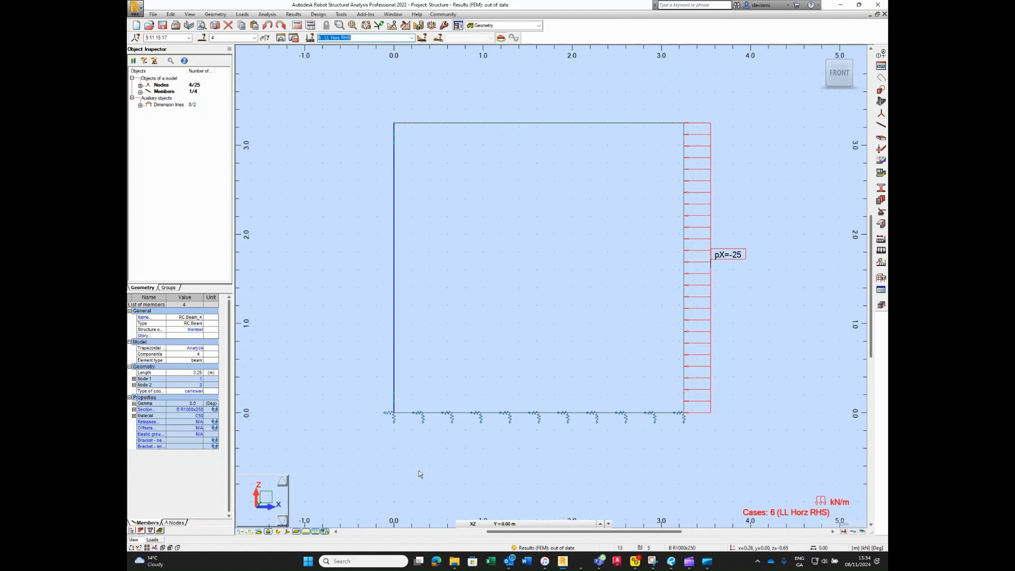
Step: Apply a uniform load of 12 kN/m in global X to the left wall, member 4, in load case 7 (Fill Horz LHS)
click(411, 38)
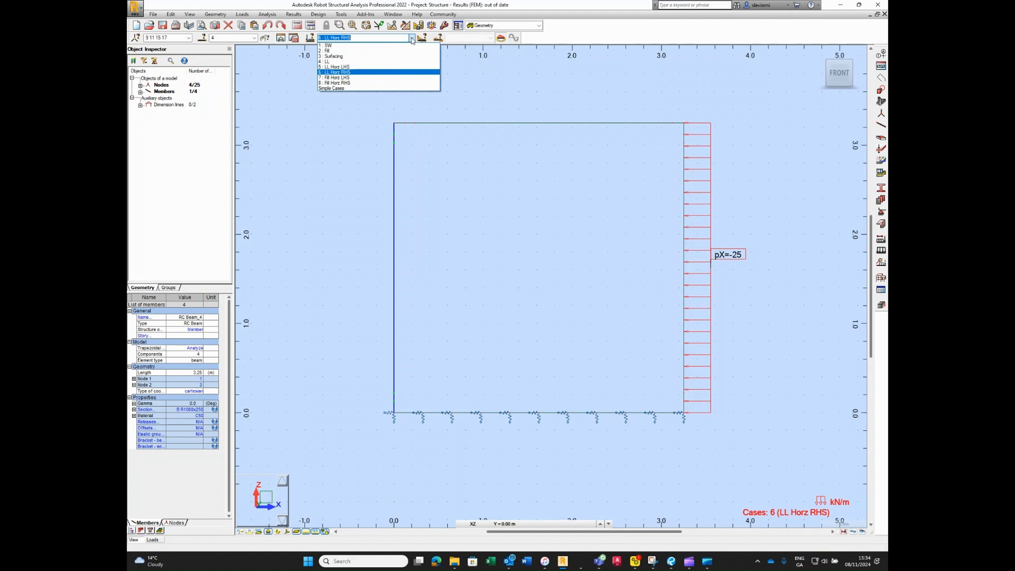
click(388, 78)
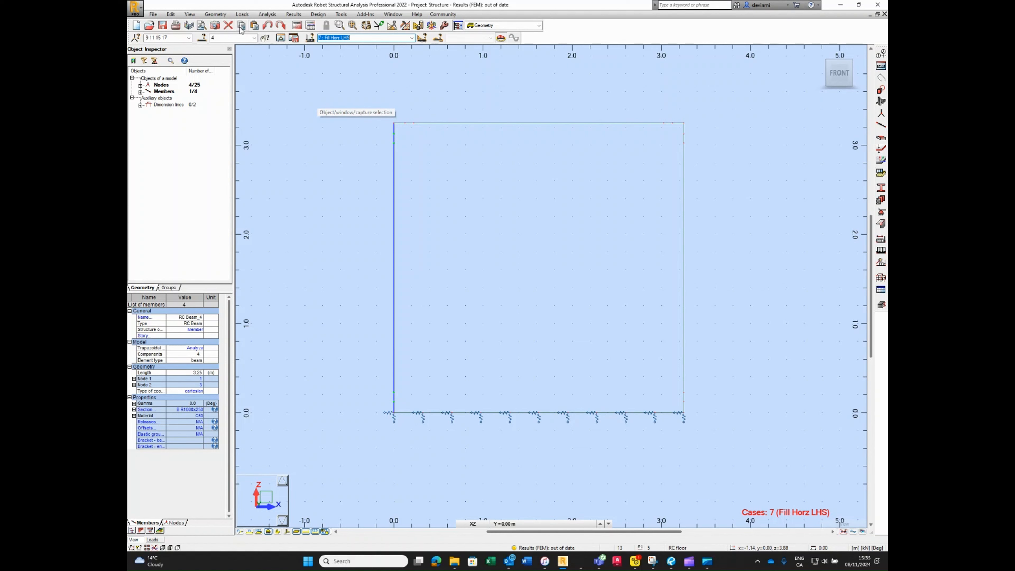
click(242, 15)
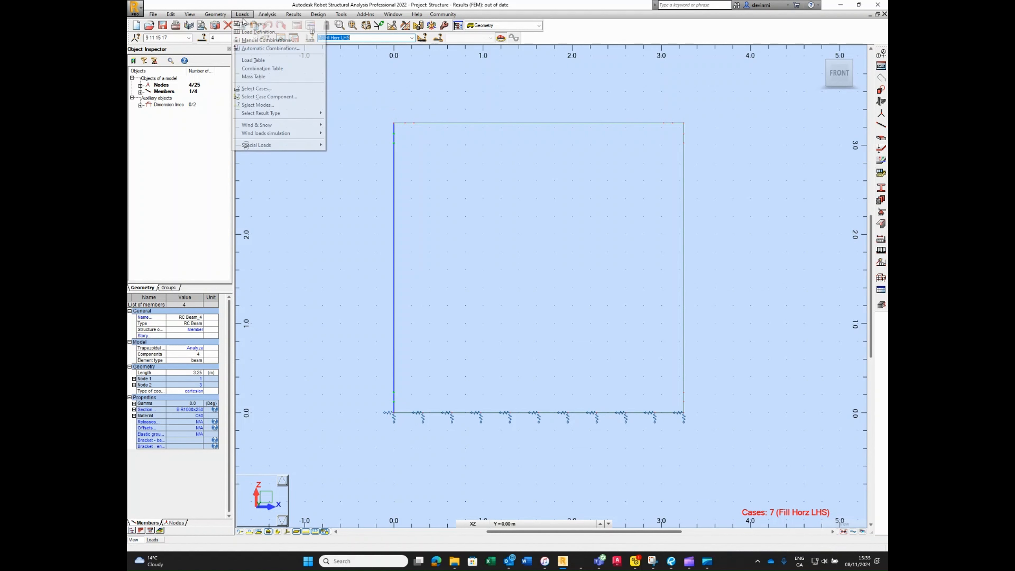
click(258, 31)
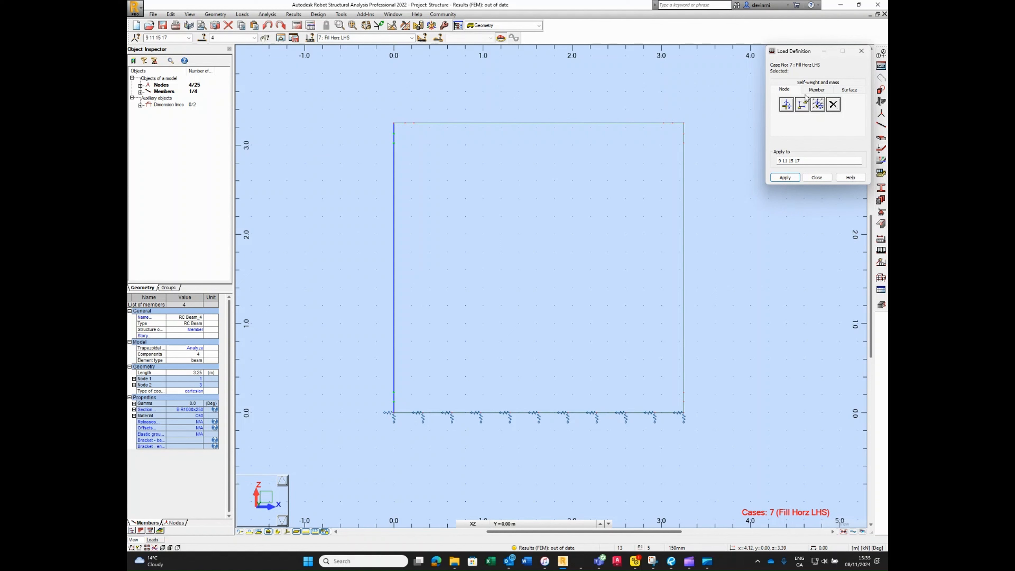
click(817, 91)
click(785, 110)
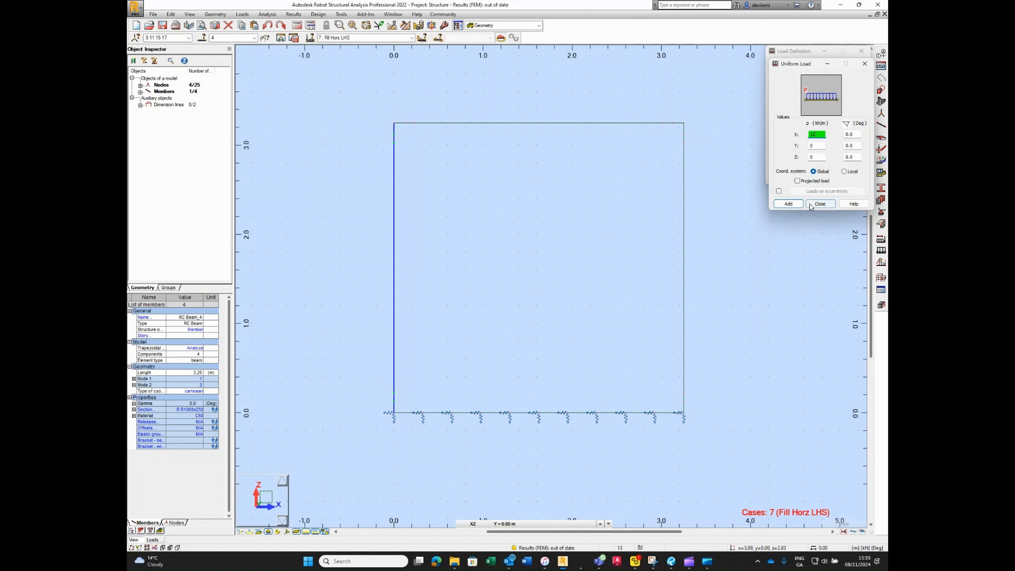
click(788, 204)
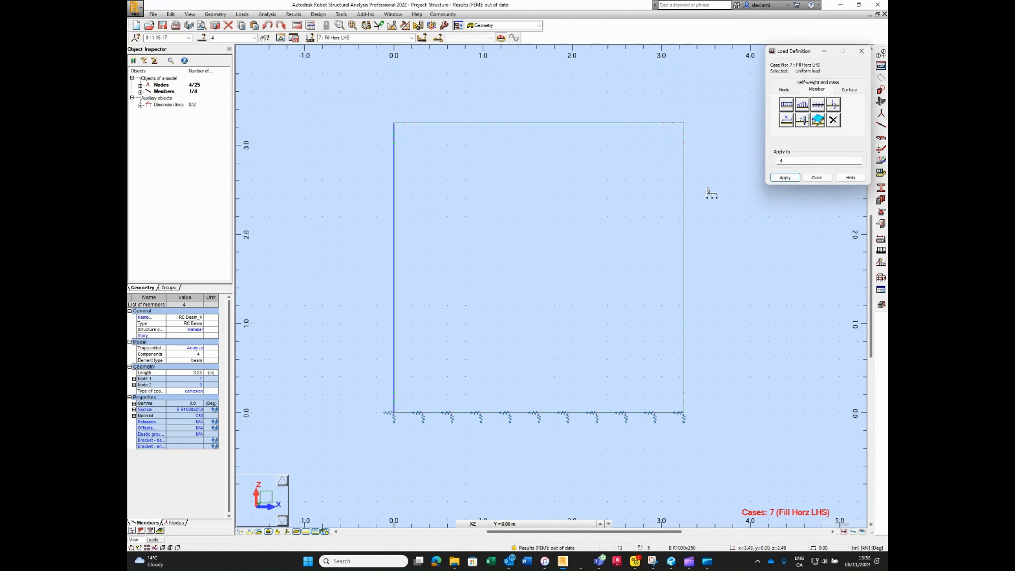
click(785, 178)
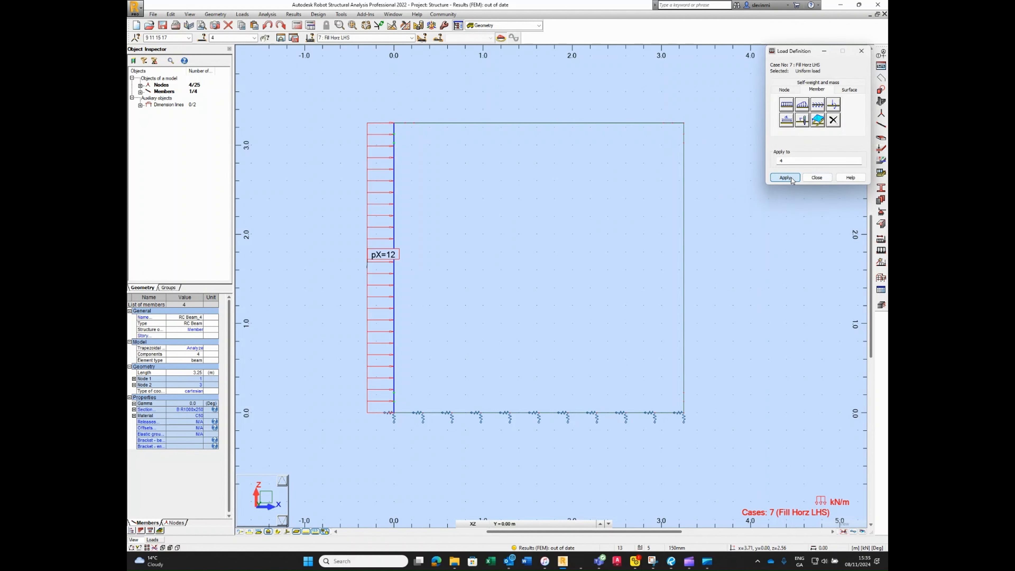
Step: Apply a uniform load of -12 kN/m in global X to the right wall, member 2, in load case 8 (Fill Horz RHS)
click(411, 37)
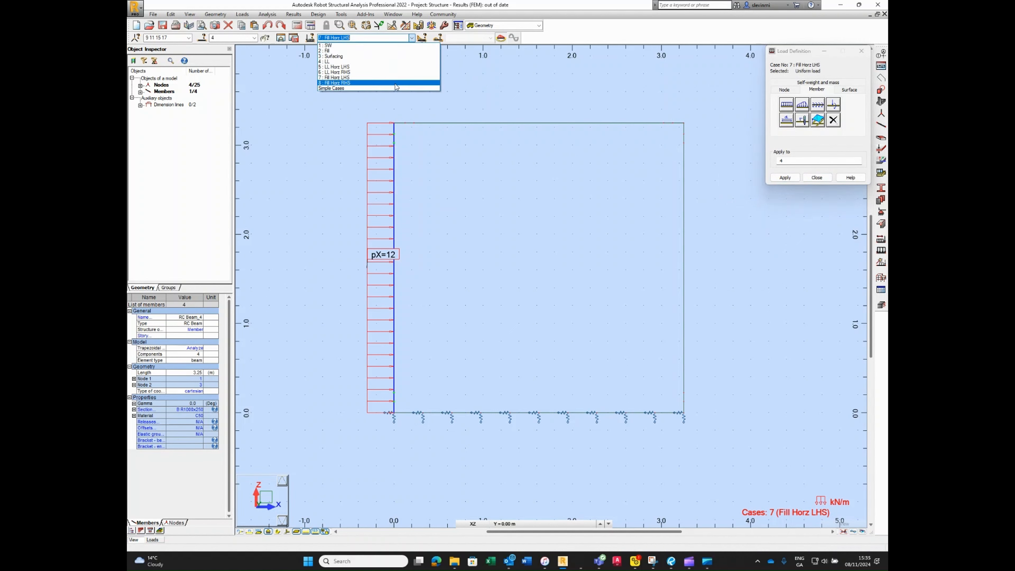
click(396, 83)
click(786, 105)
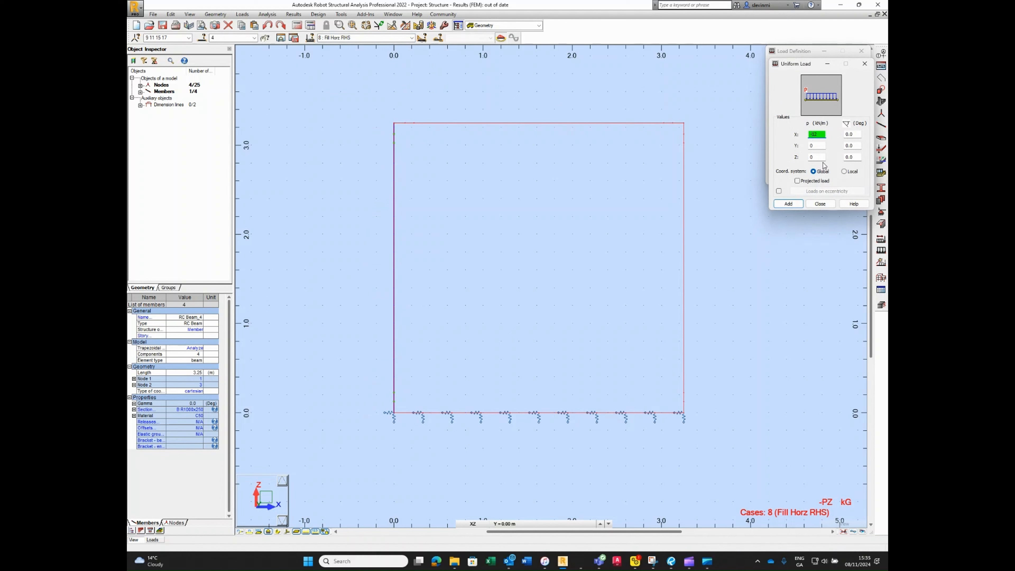
click(794, 203)
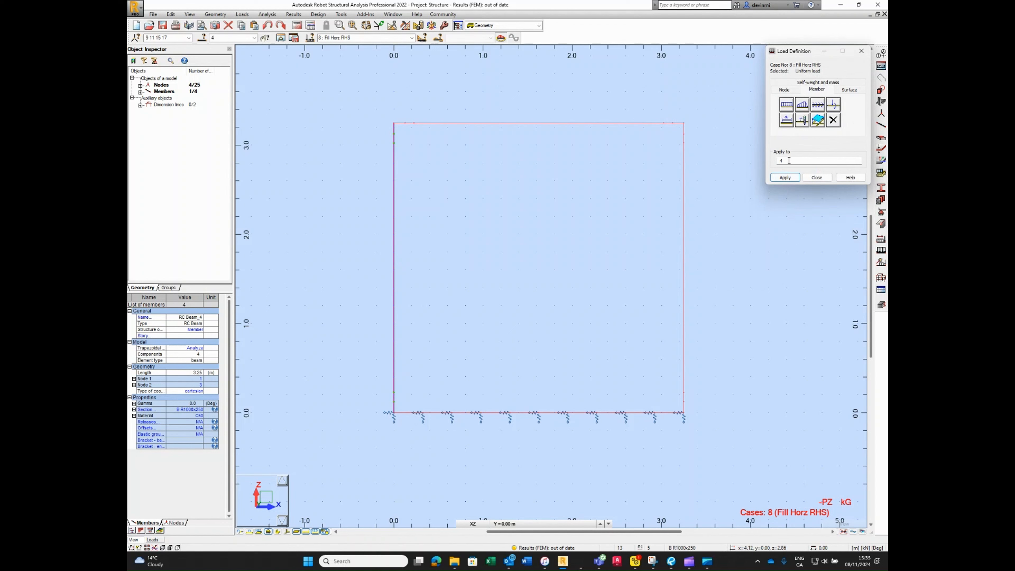
drag(713, 129, 634, 384)
click(786, 178)
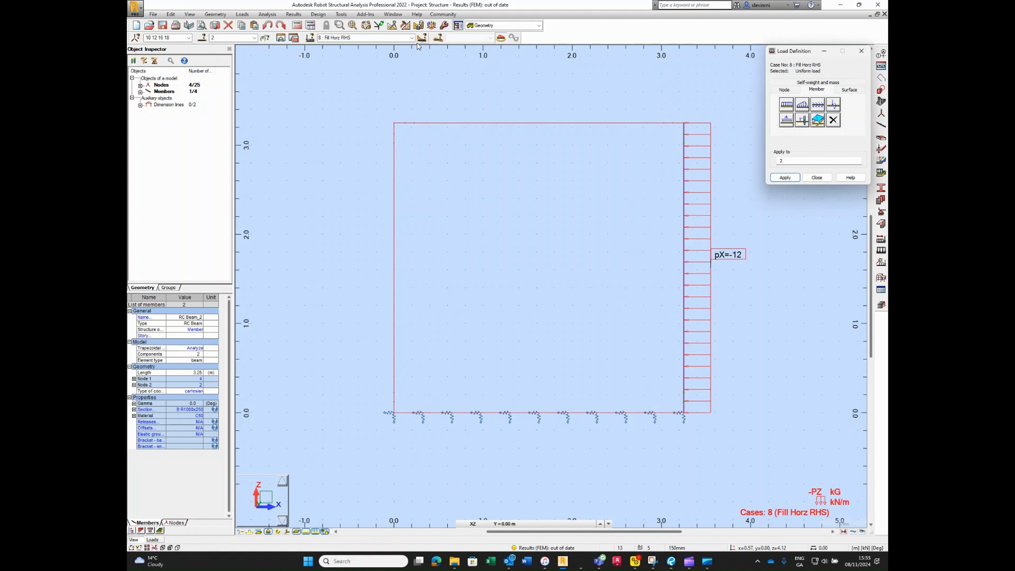
Step: Apply a trapezoidal load in global X with p1 0 and p2 65 kN/m to the left wall, member 4, in case 7 (Fill Horz LHS)
click(412, 37)
click(394, 78)
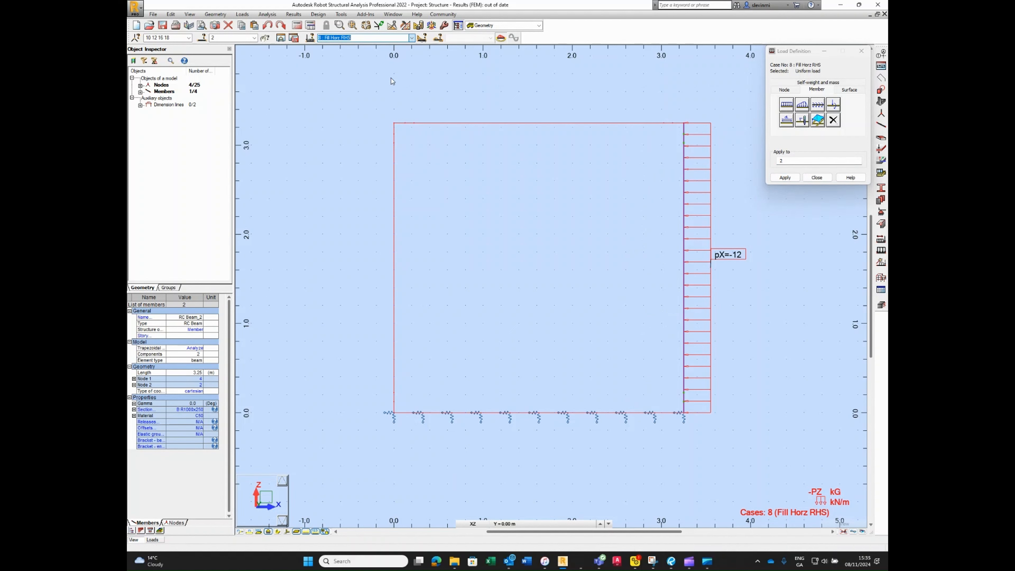
click(802, 105)
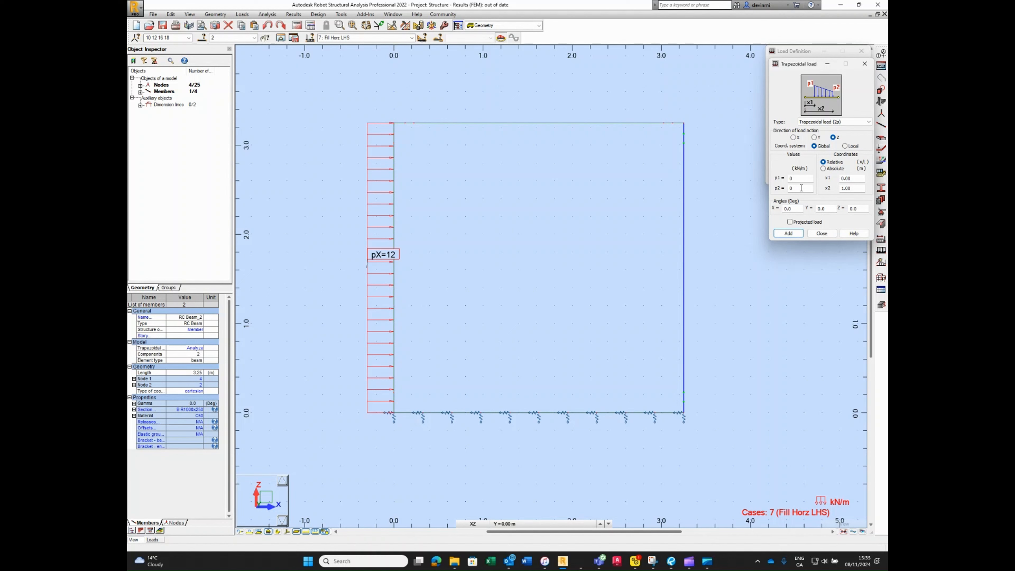
drag(801, 188, 791, 188)
click(788, 234)
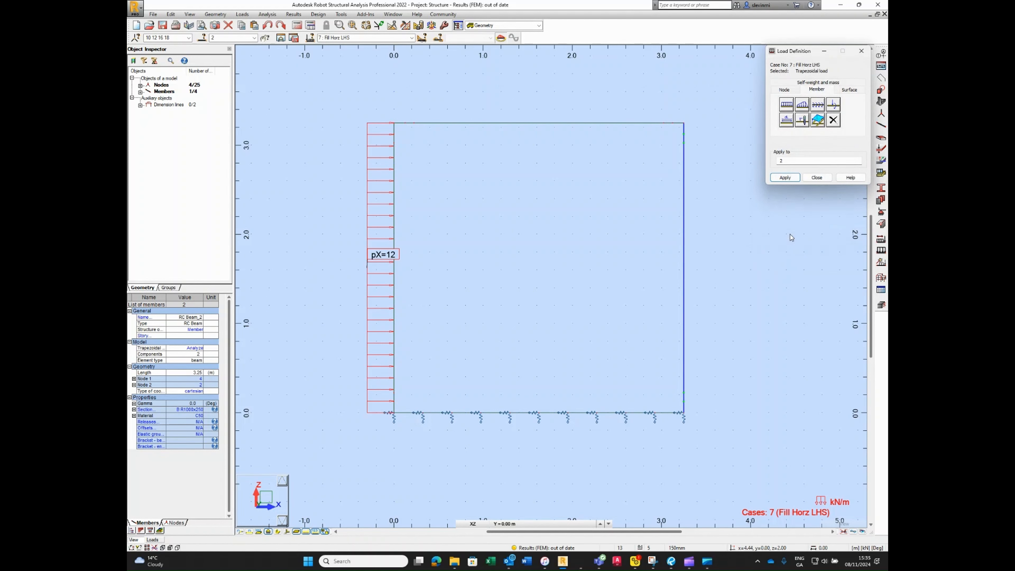
double_click(784, 160)
drag(417, 129, 334, 392)
click(785, 177)
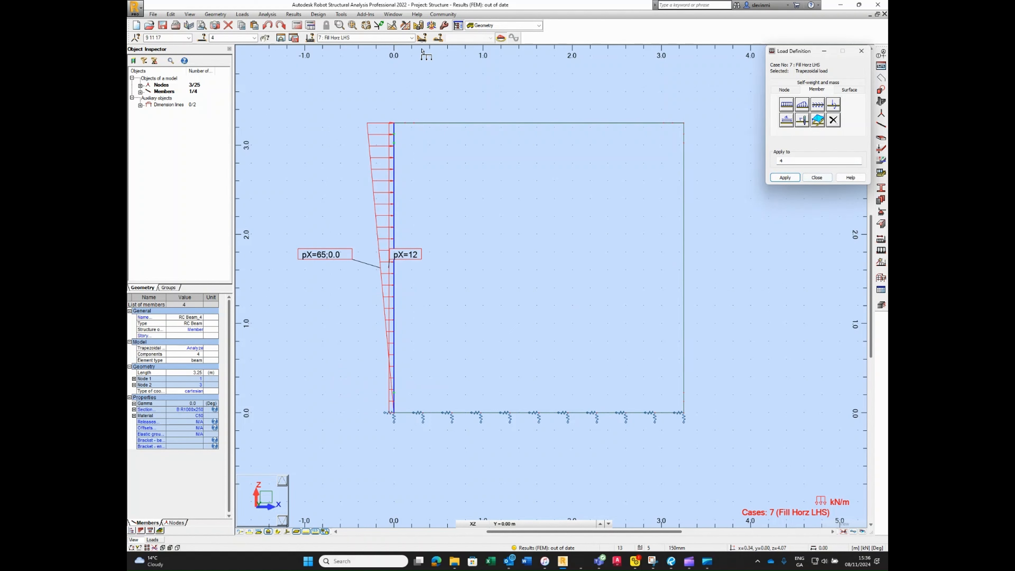
Step: Apply a trapezoidal load in global X with p1 0 and p2 -65 kN/m to the right wall, member 2, in case 8 (Fill Horz RHS)
click(412, 39)
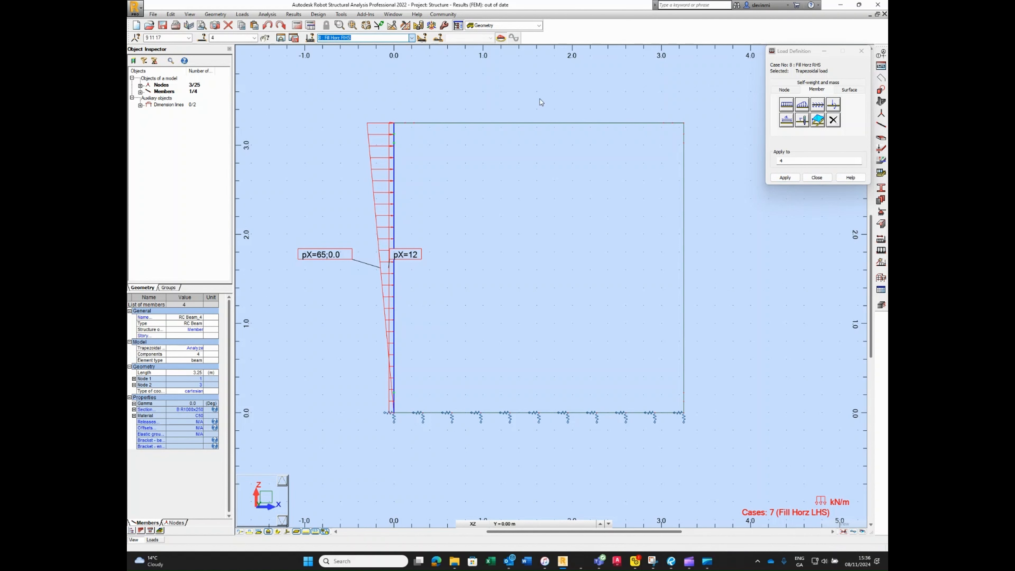
click(360, 78)
click(803, 111)
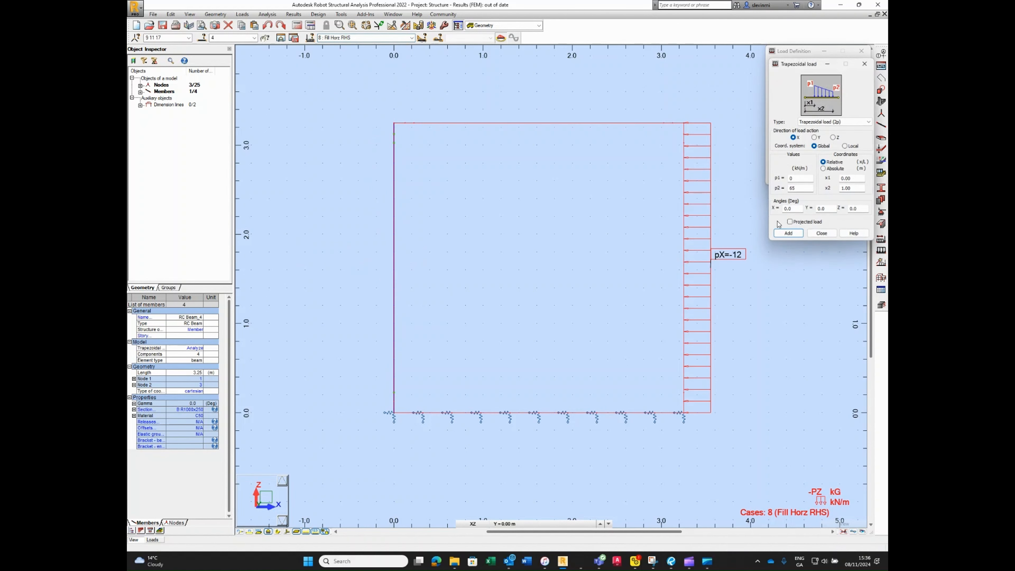
click(793, 187)
click(788, 233)
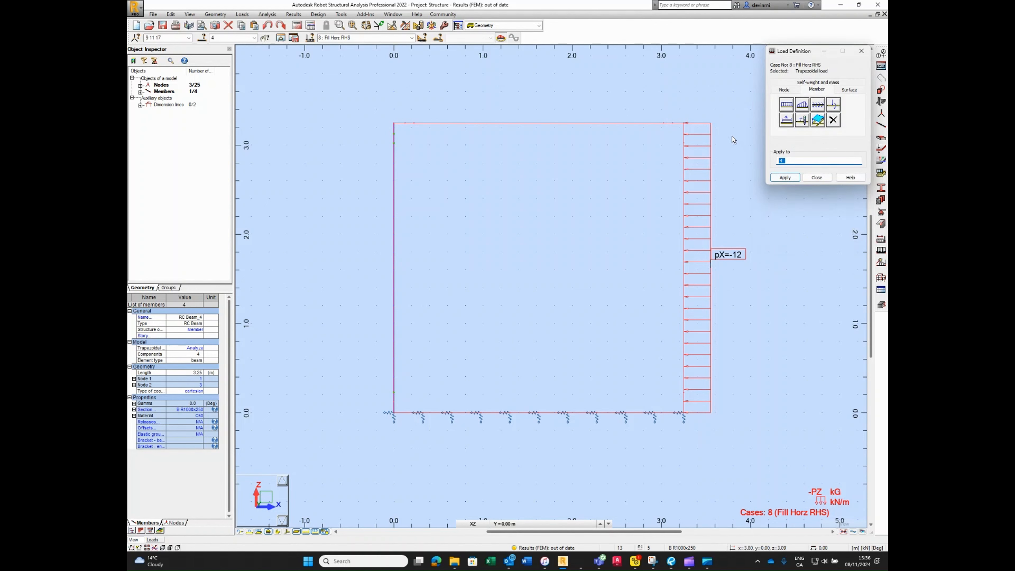
drag(730, 131, 618, 401)
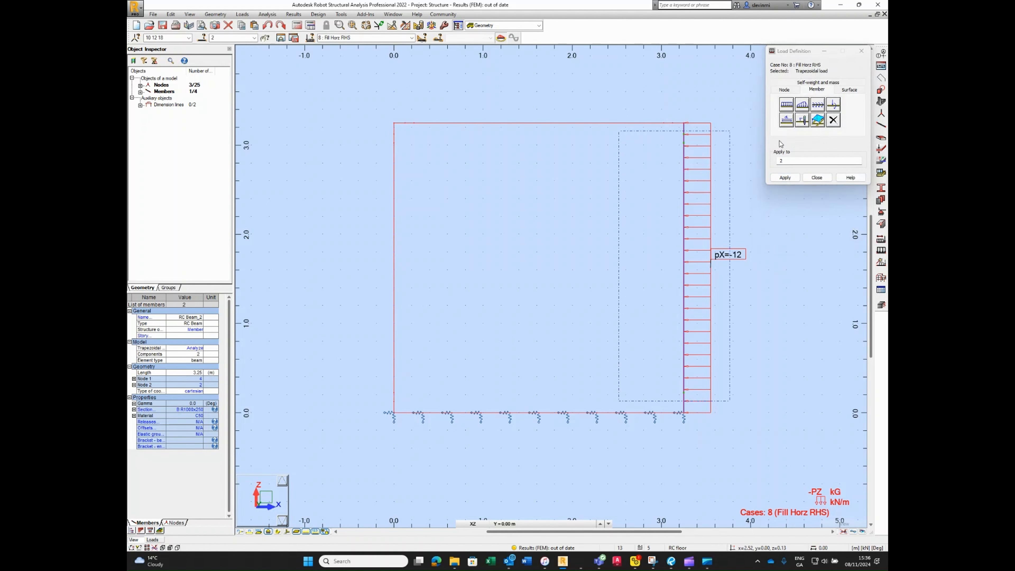
click(785, 177)
click(817, 177)
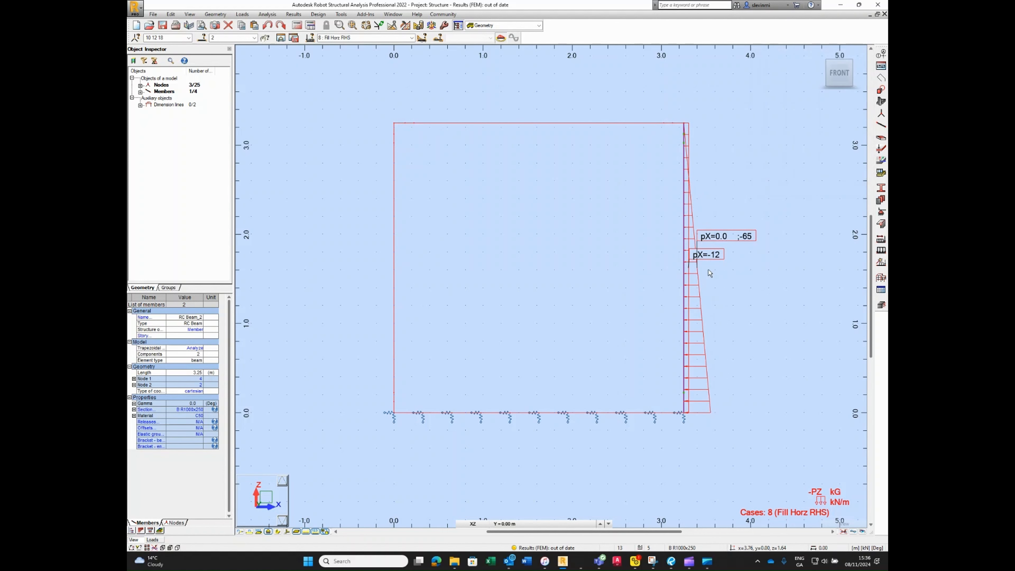
Step: Reverse the left wall's trapezoidal load in case 7 (Fill Horz LHS) by setting PX1 to 65 and PX2 to 0 in the load table
click(411, 38)
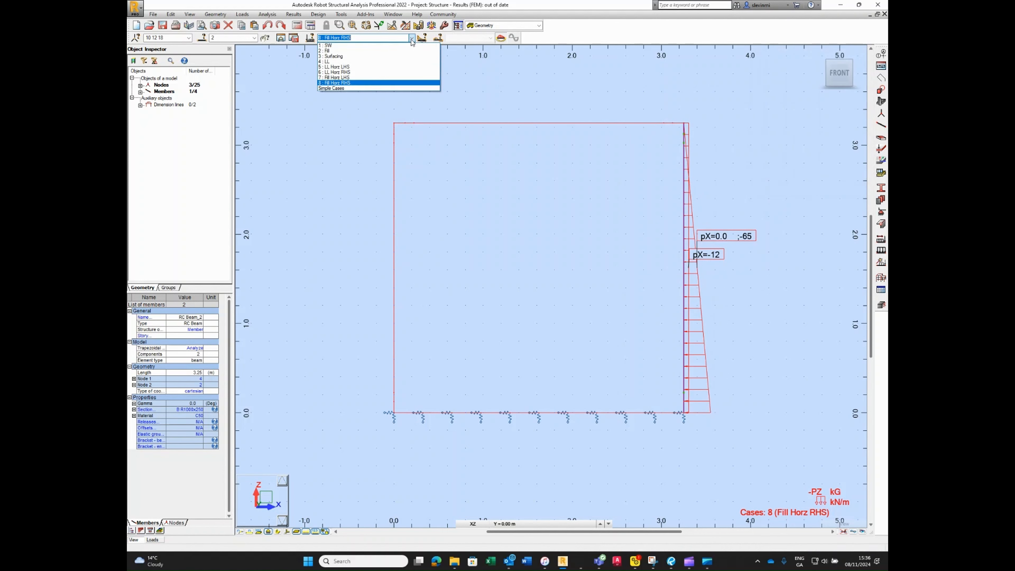
click(334, 78)
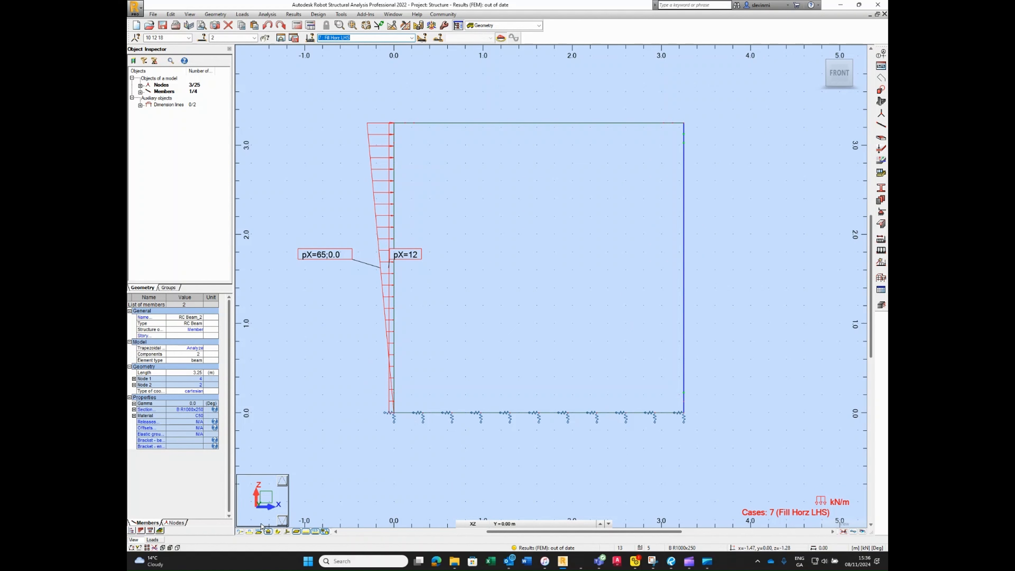
click(152, 540)
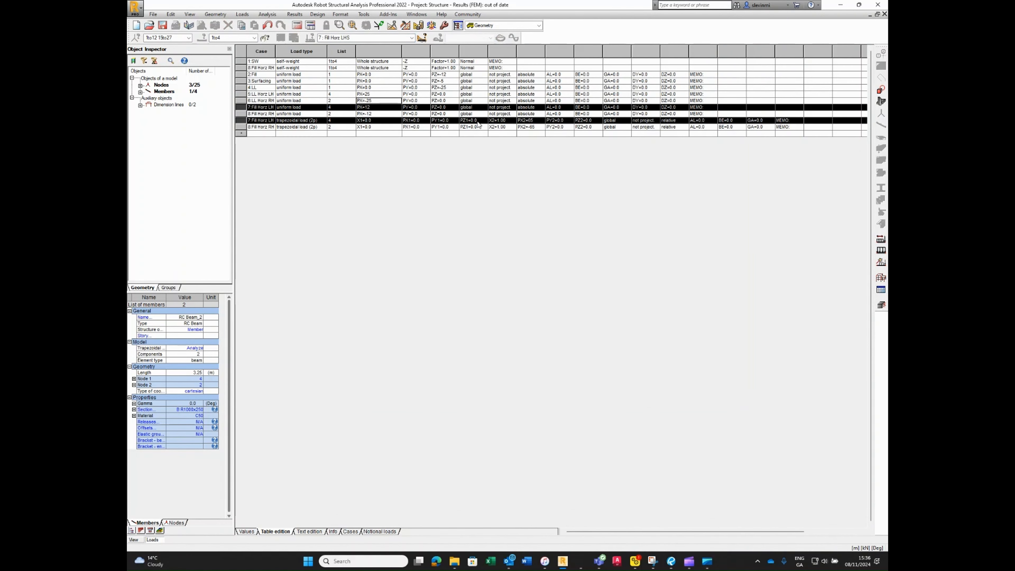
click(536, 120)
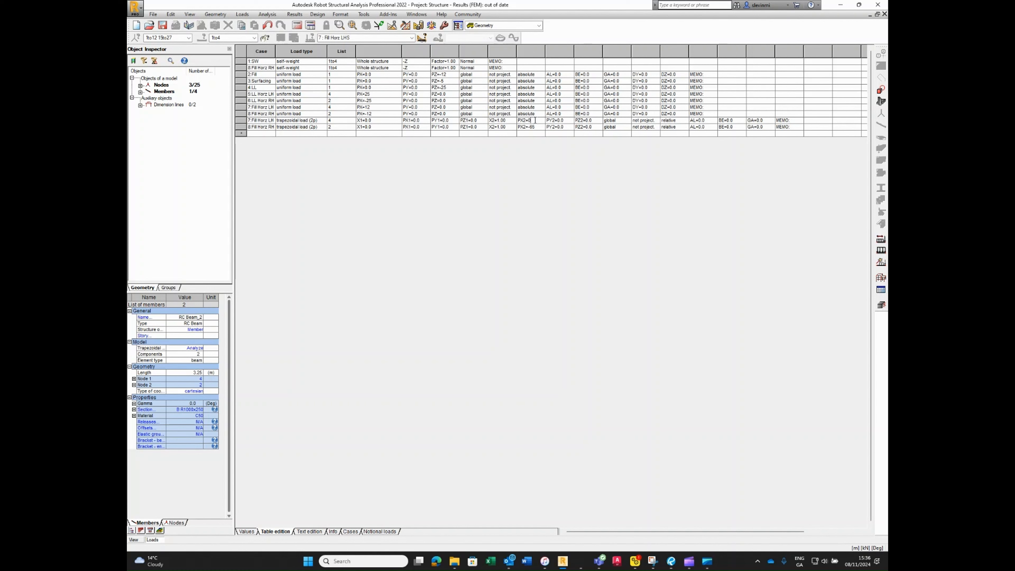
click(419, 120)
key(Return)
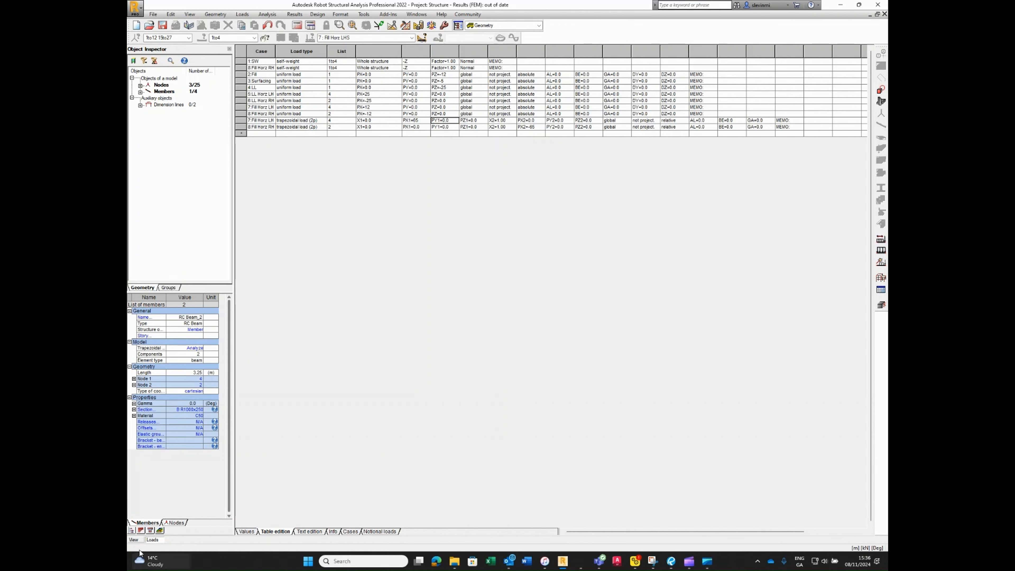
click(135, 540)
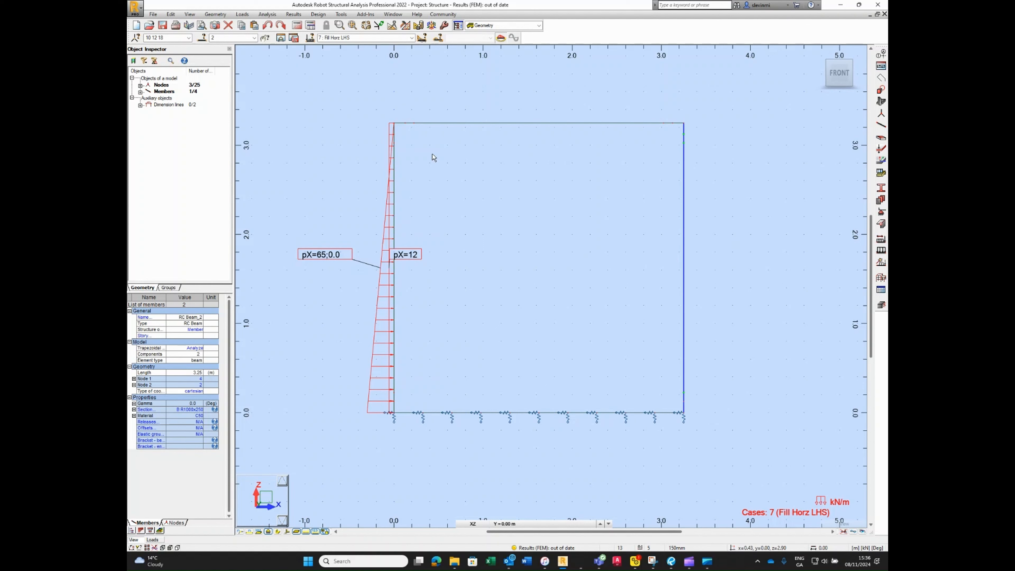
Step: Review the loads applied to the frame case by case, from case 1 (SW) through case 8 (Fill Horz RHS)
click(412, 38)
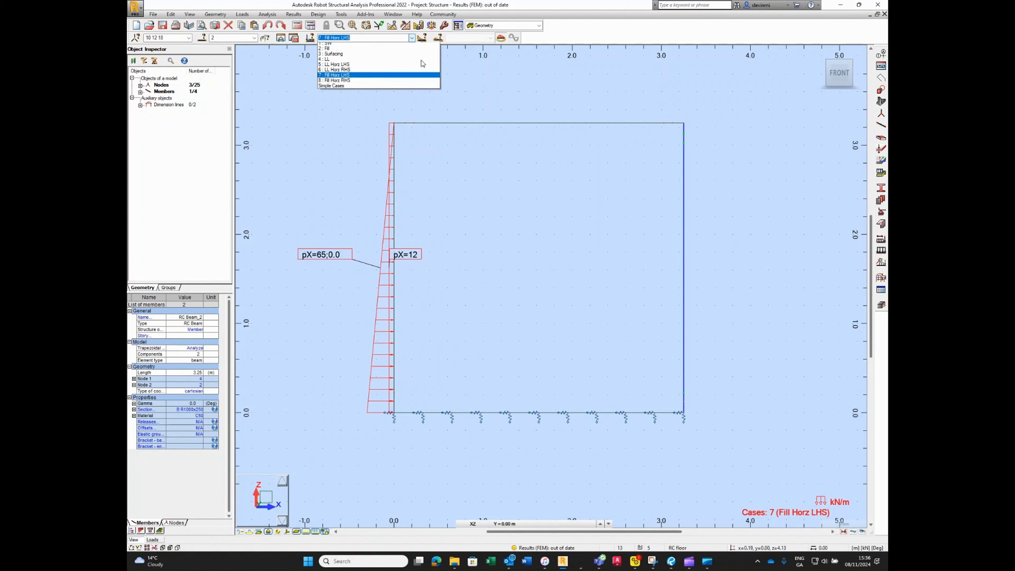
click(371, 47)
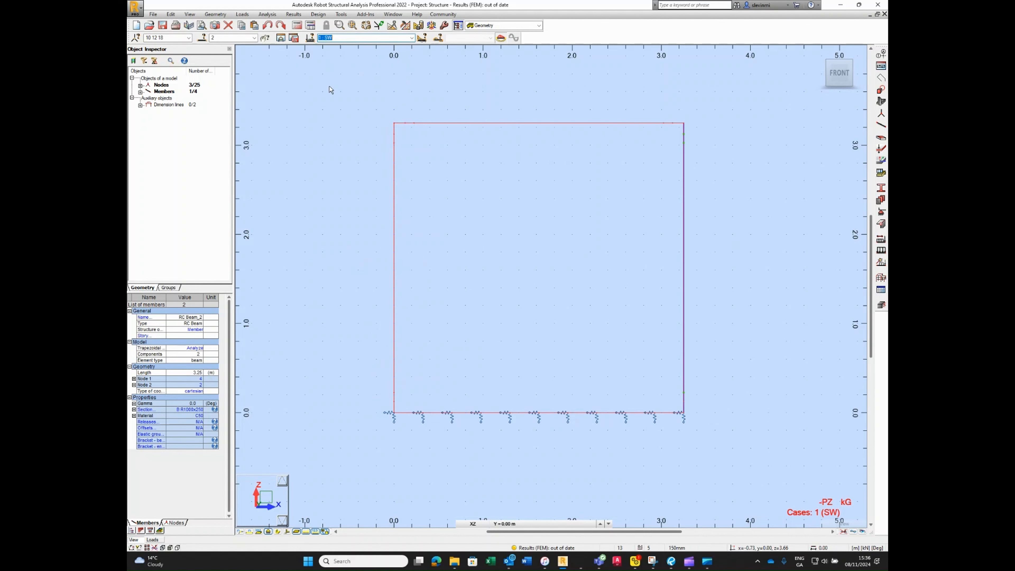
key(Down)
key(Down)
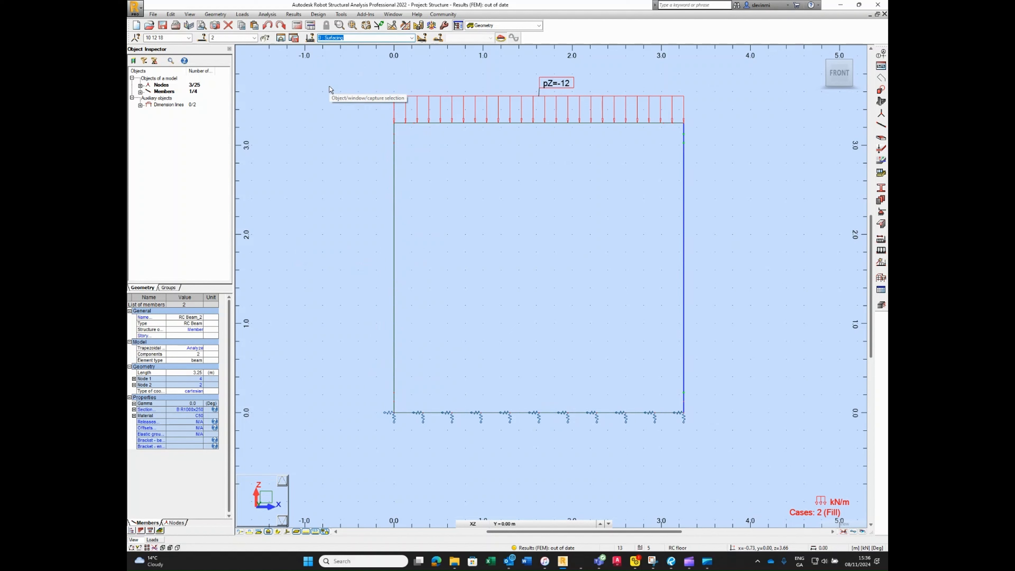
key(Down)
key(Down)
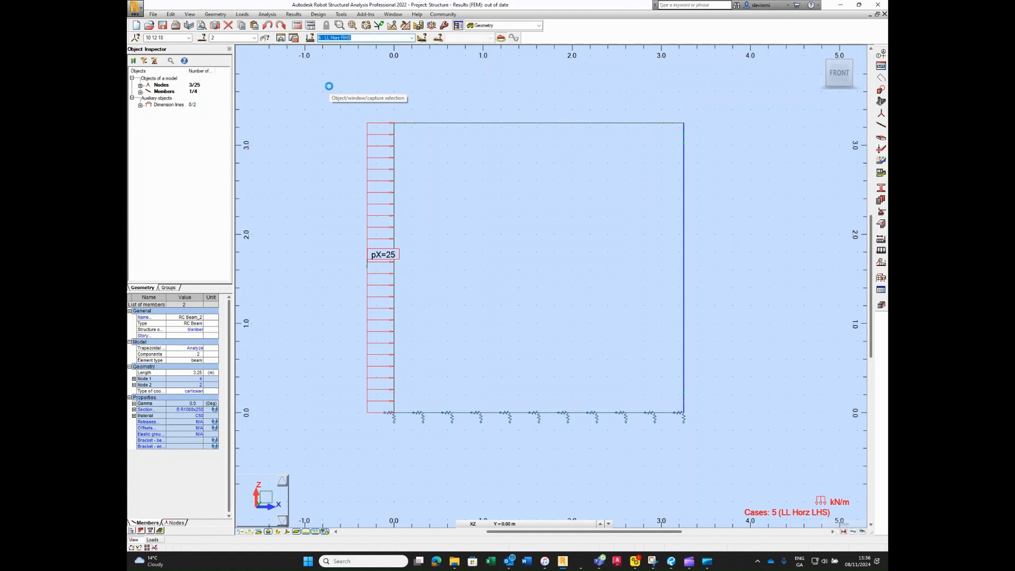
key(Down)
key(Down)
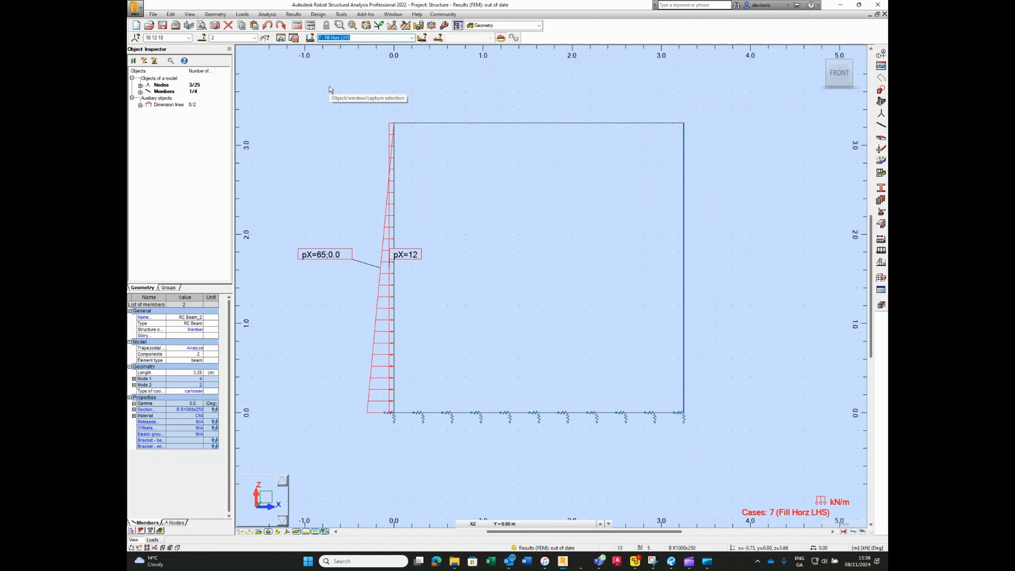
key(Down)
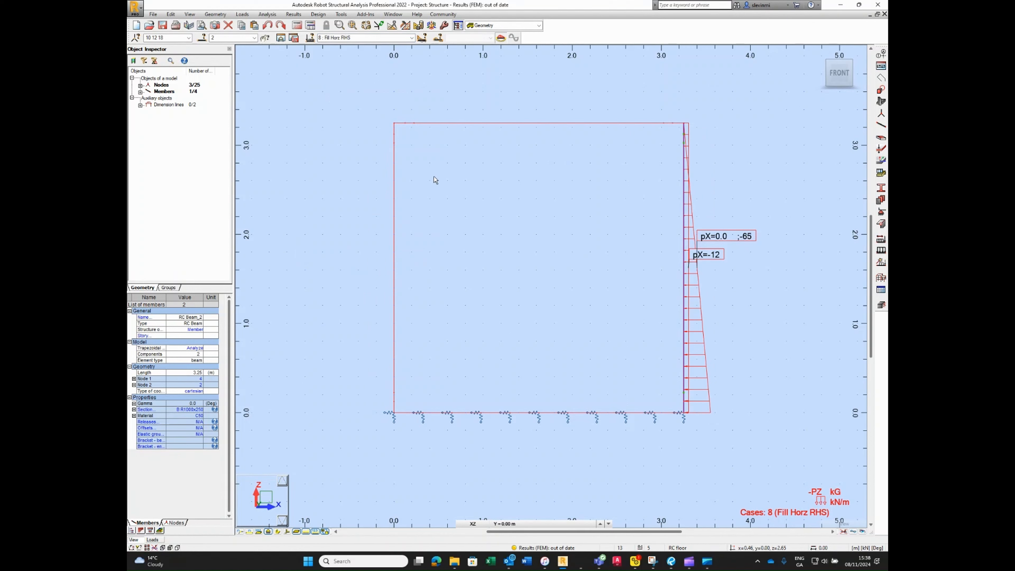
Step: Hide the load symbols and define manual combination 9 with type SLS and the name SLS
click(500, 37)
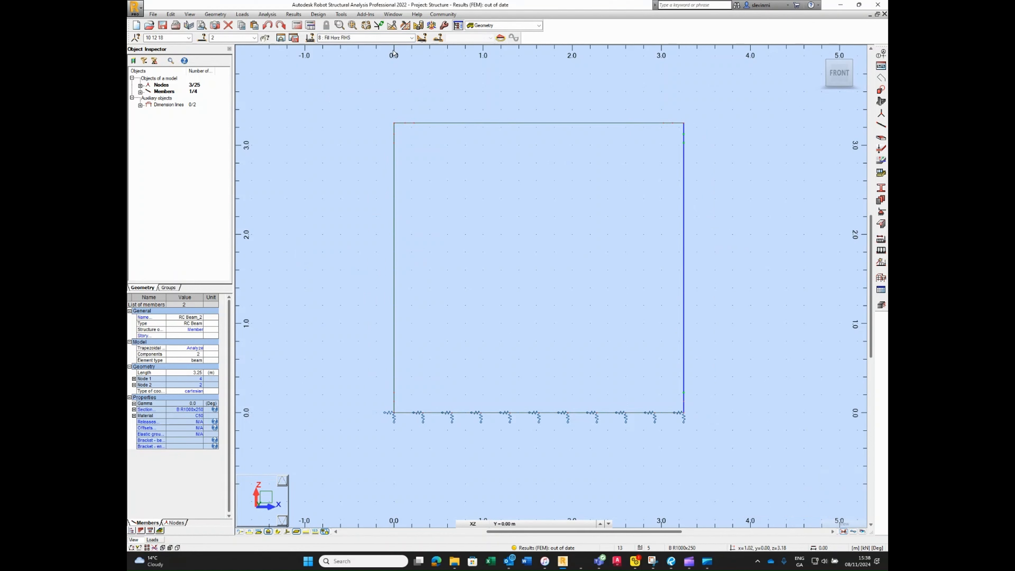
click(473, 179)
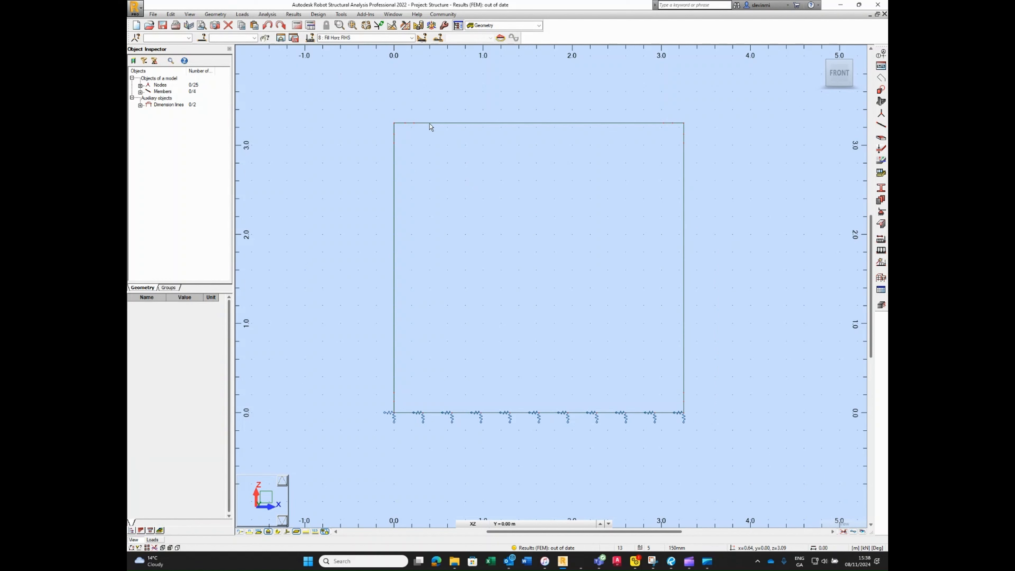
click(242, 15)
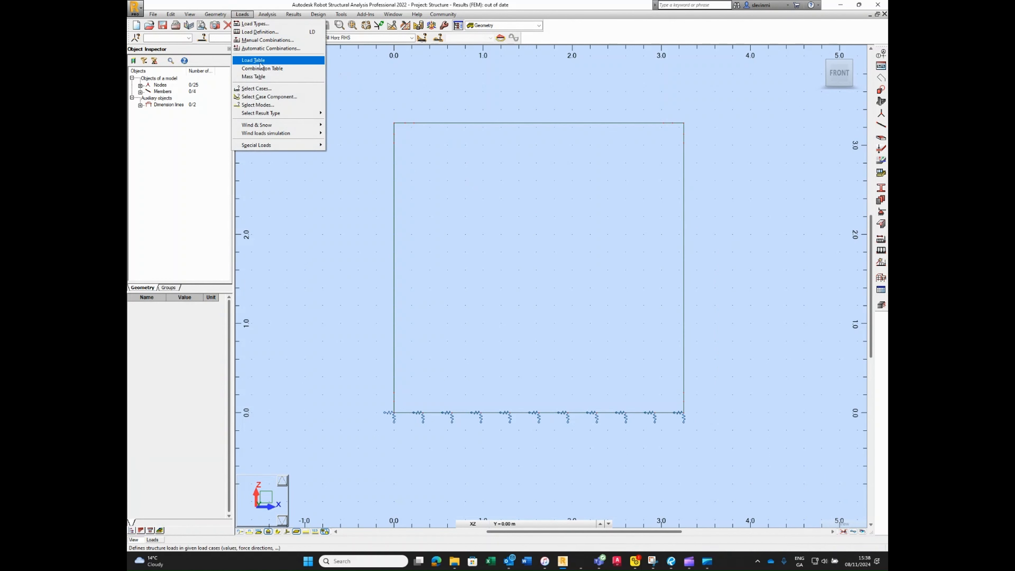
click(267, 41)
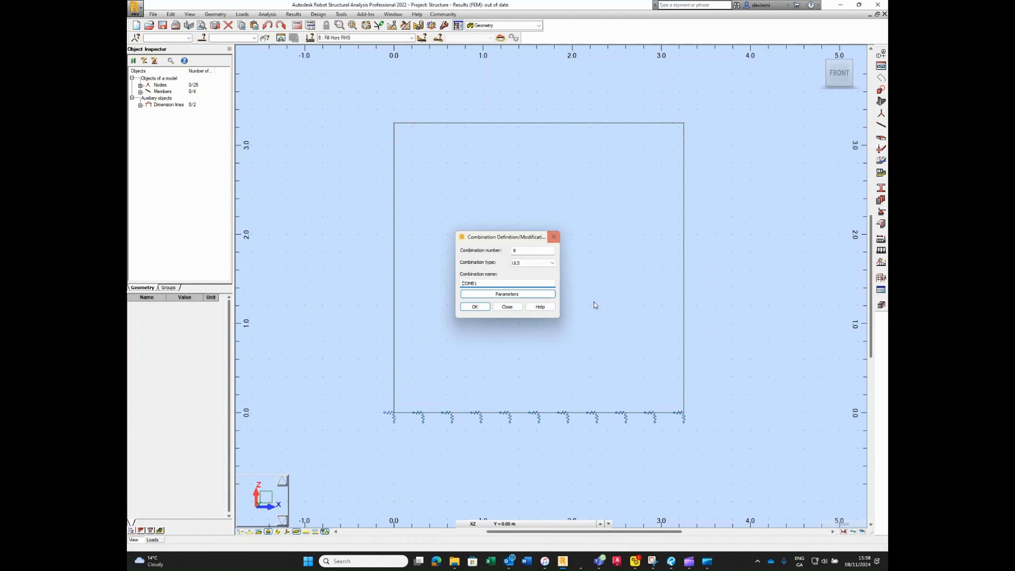
click(532, 263)
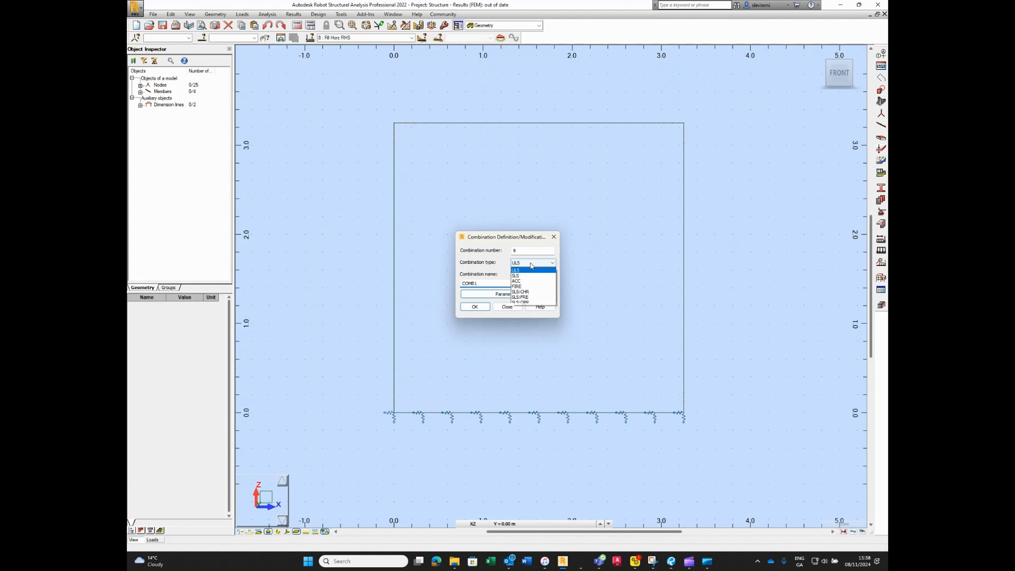
click(533, 276)
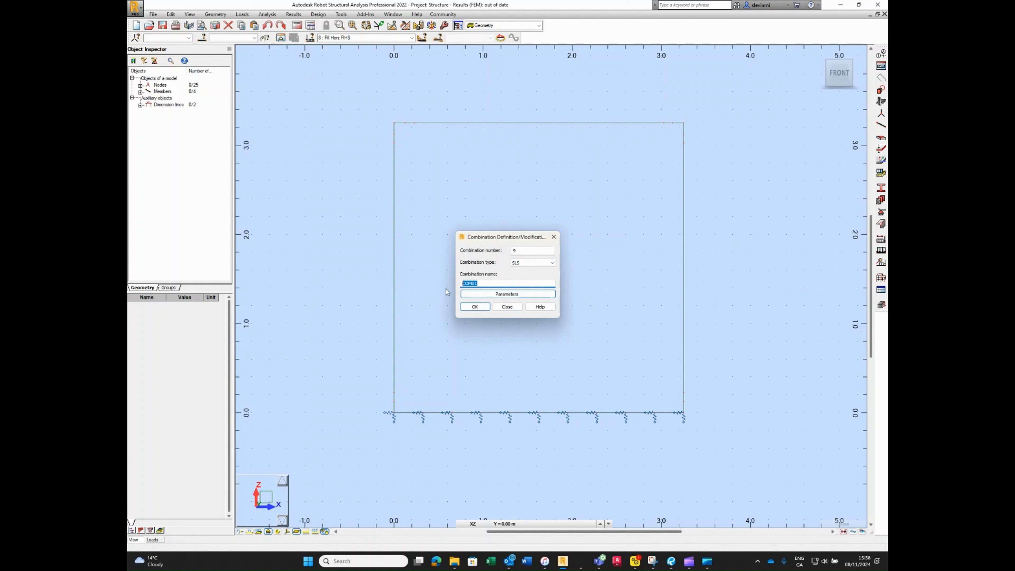
text(SLS)
click(475, 307)
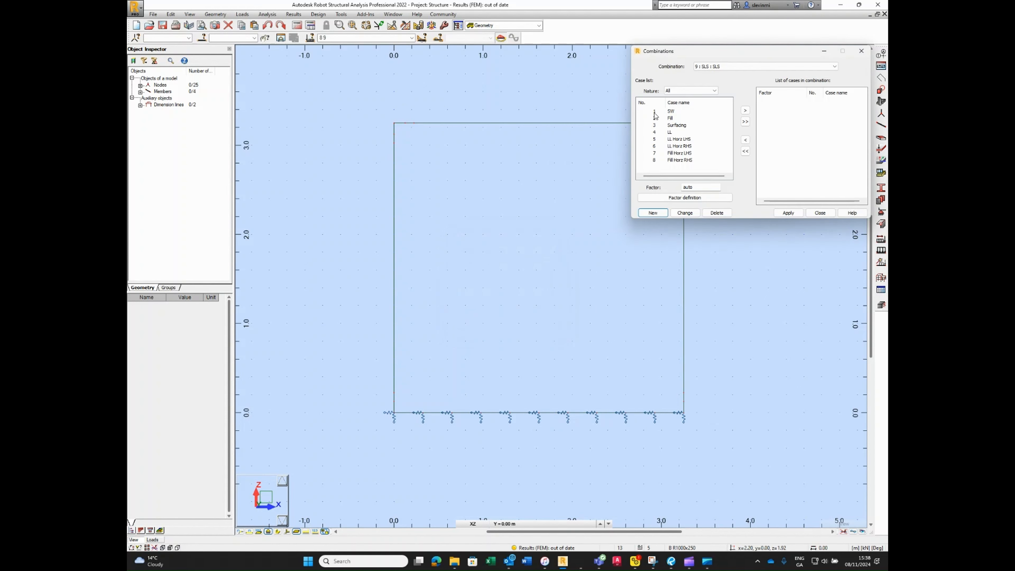
Step: Add cases 1 to 4 (SW, Fill, Surfacing and LL) to the SLS combination with automatic factors
click(655, 112)
click(746, 110)
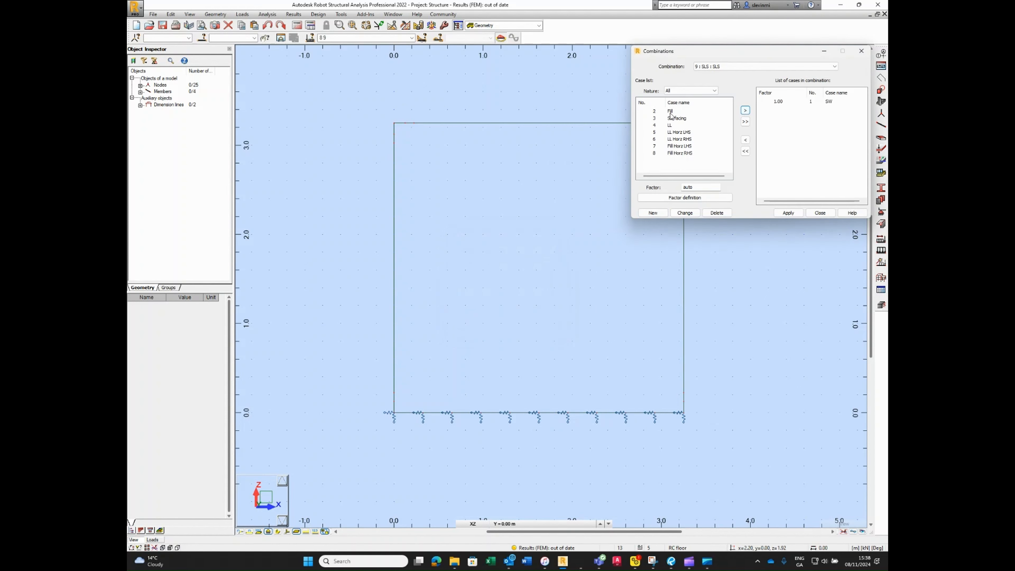
click(655, 113)
click(745, 111)
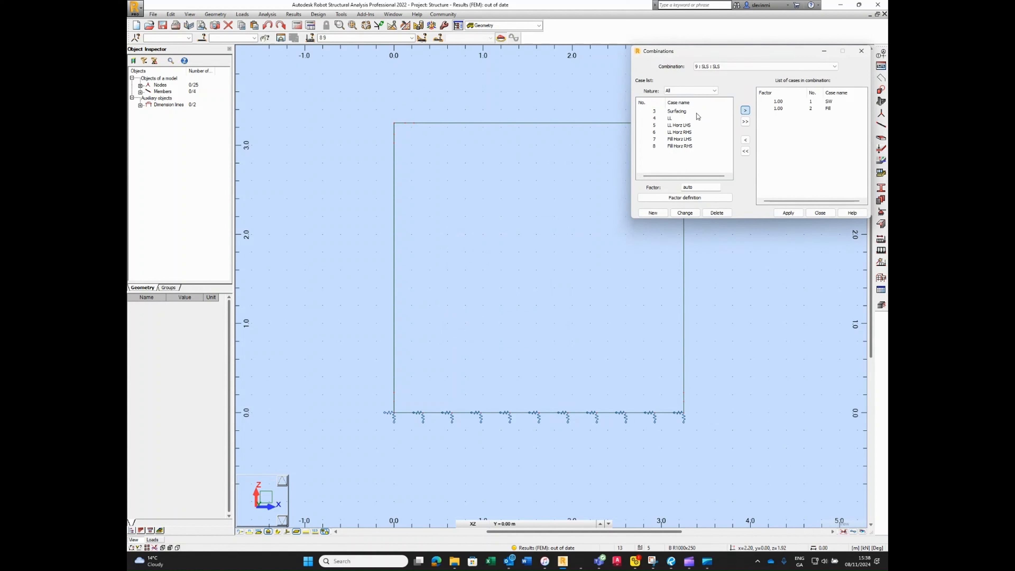
click(655, 112)
click(746, 111)
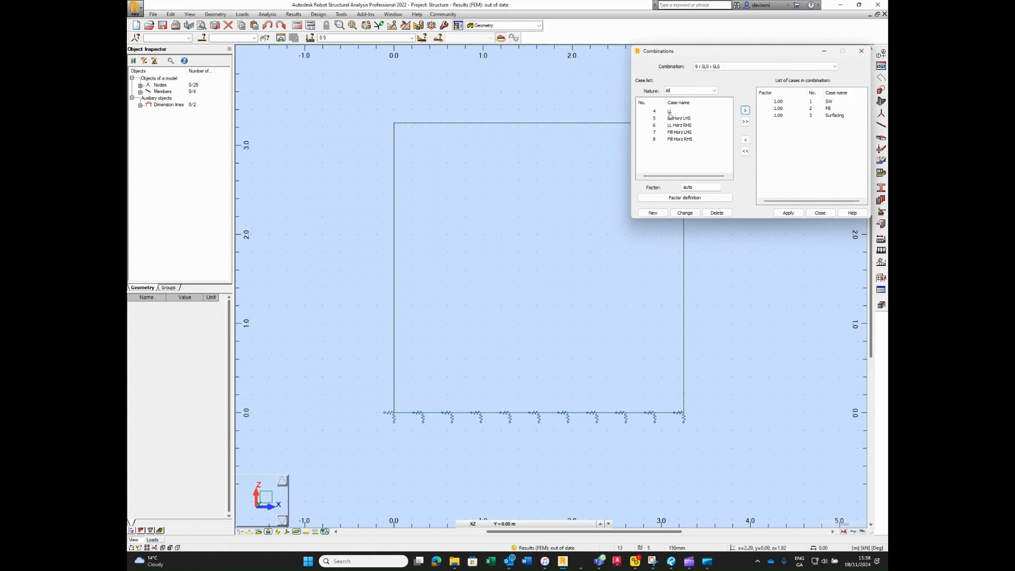
click(656, 113)
click(745, 110)
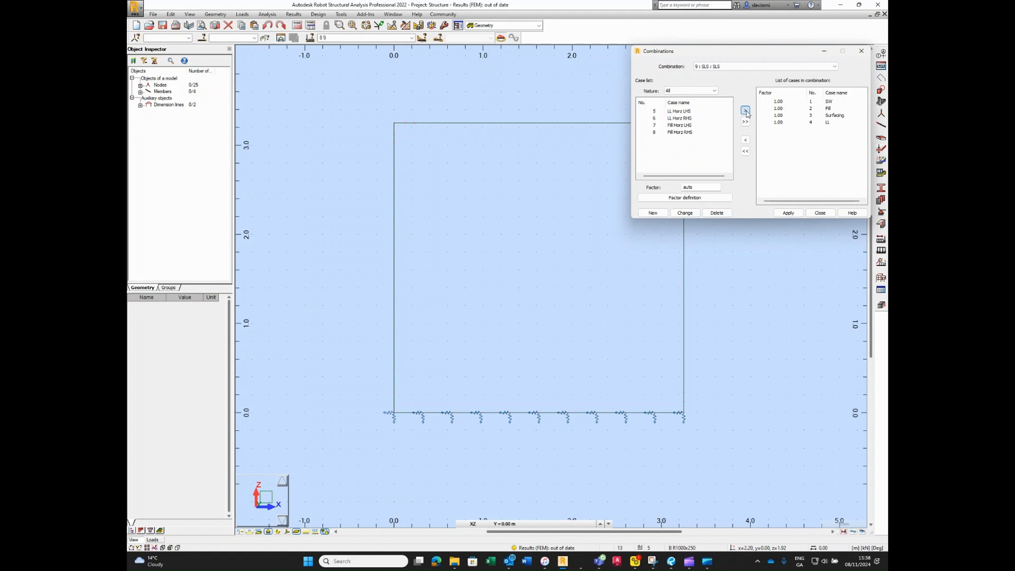
Step: Add the horizontal cases 5 to 8 to the SLS combination with a factor of 0.33 and apply it
click(655, 112)
drag(656, 122, 655, 130)
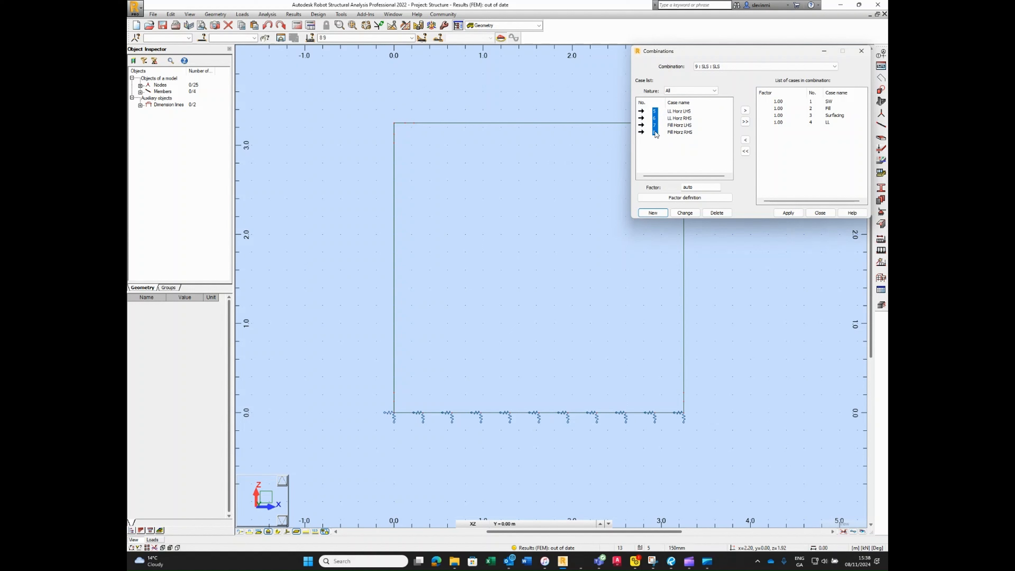
double_click(699, 188)
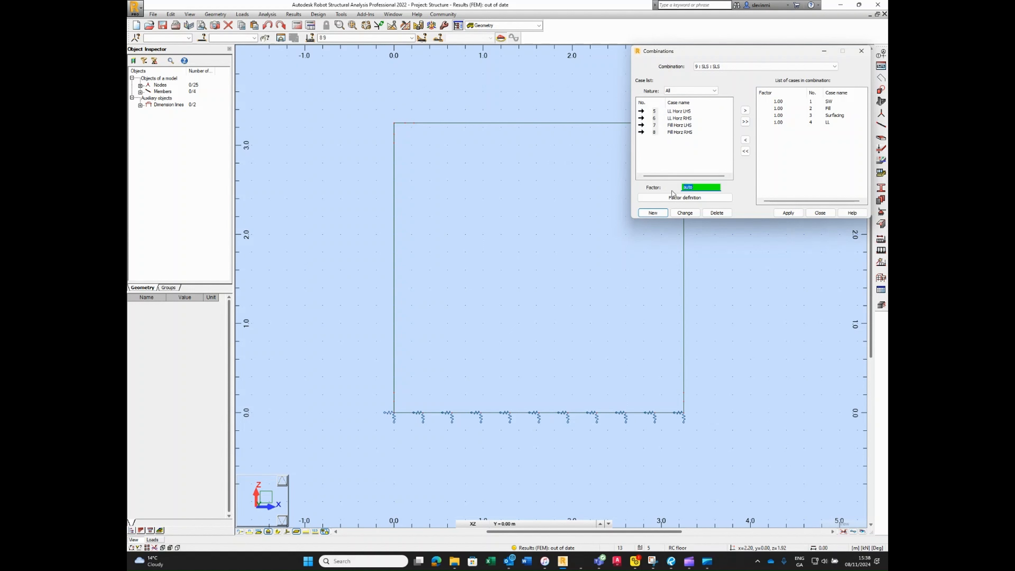
click(745, 111)
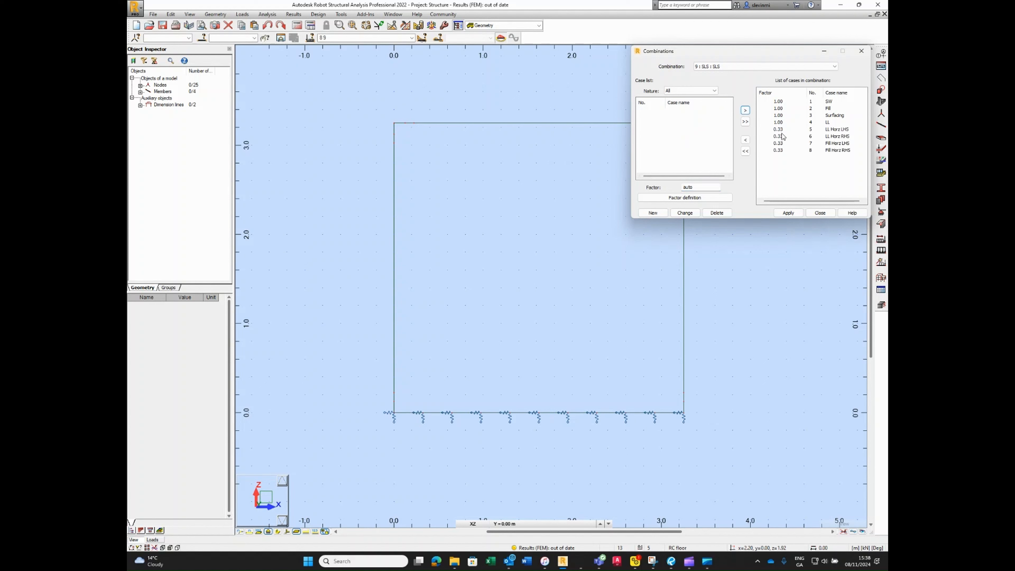
click(788, 212)
Step: Create combination 10 of type ULS, named ULS, and add cases 1 to 4 to it with automatic factors
click(653, 213)
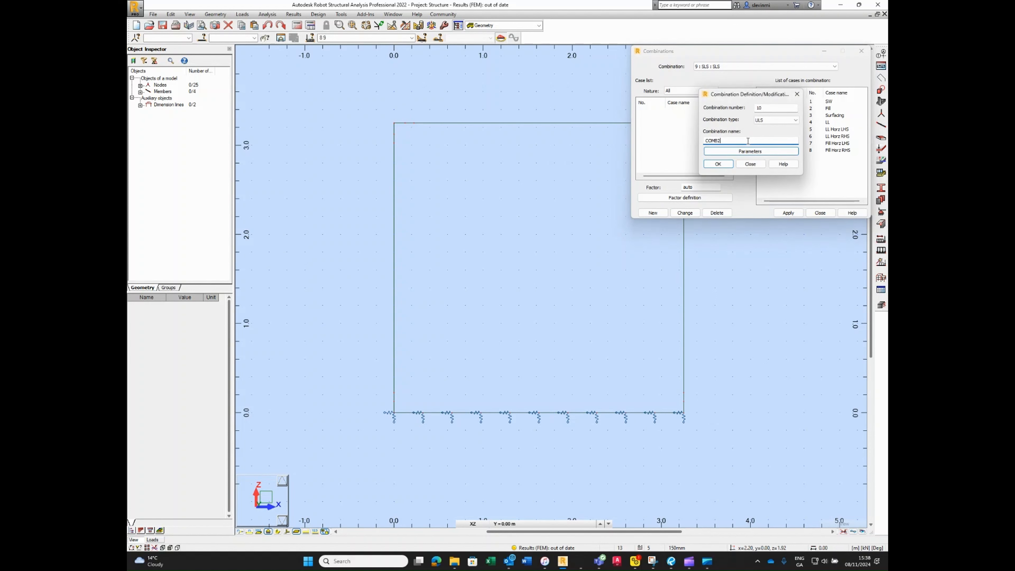
drag(748, 140, 688, 142)
text(ULS)
click(718, 164)
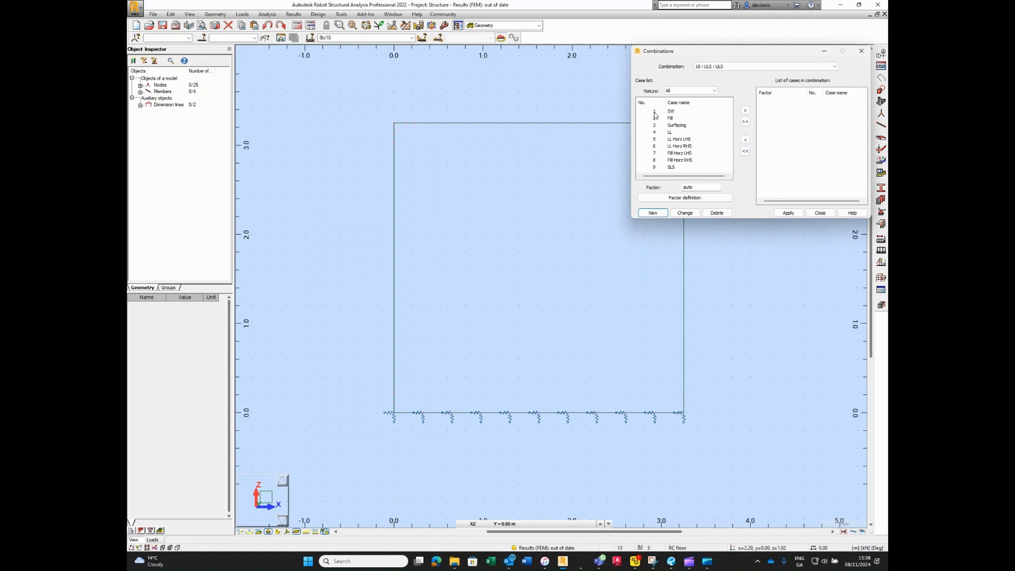
drag(655, 114, 656, 138)
click(745, 111)
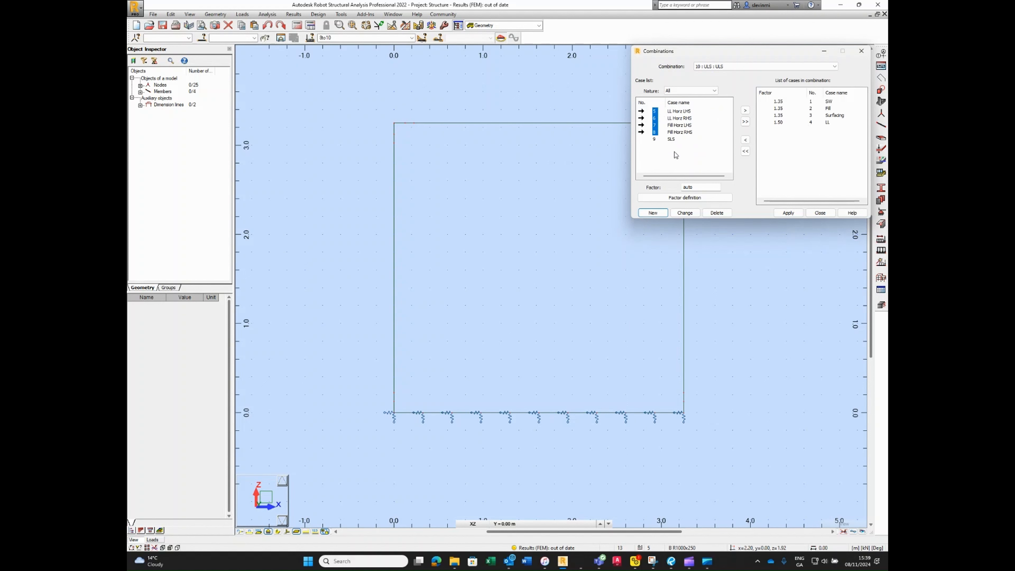
Step: Add the horizontal cases 5 to 8 to the ULS combination with a factor of 0.5, apply it and finish defining combinations
text(0.5)
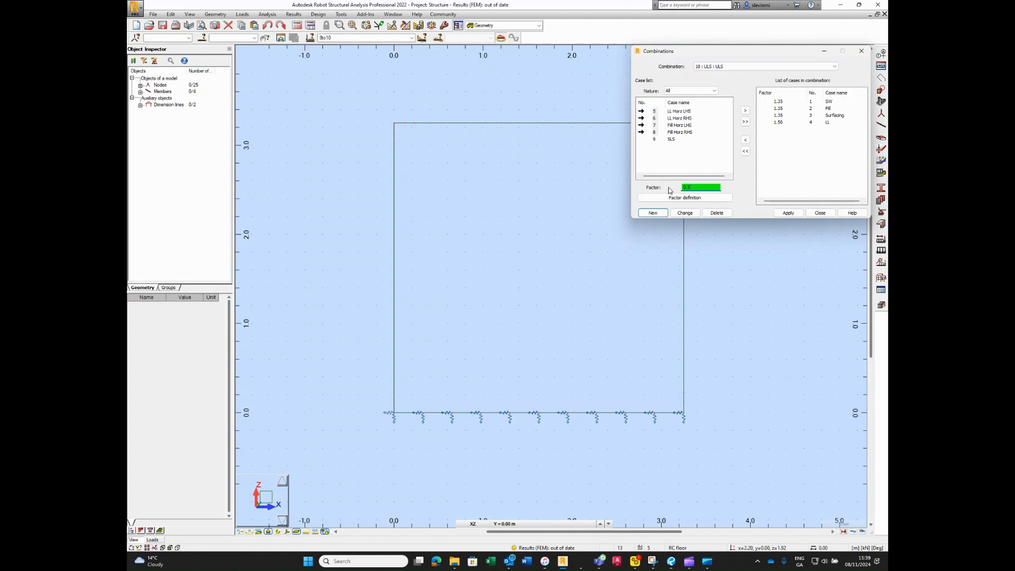
click(745, 110)
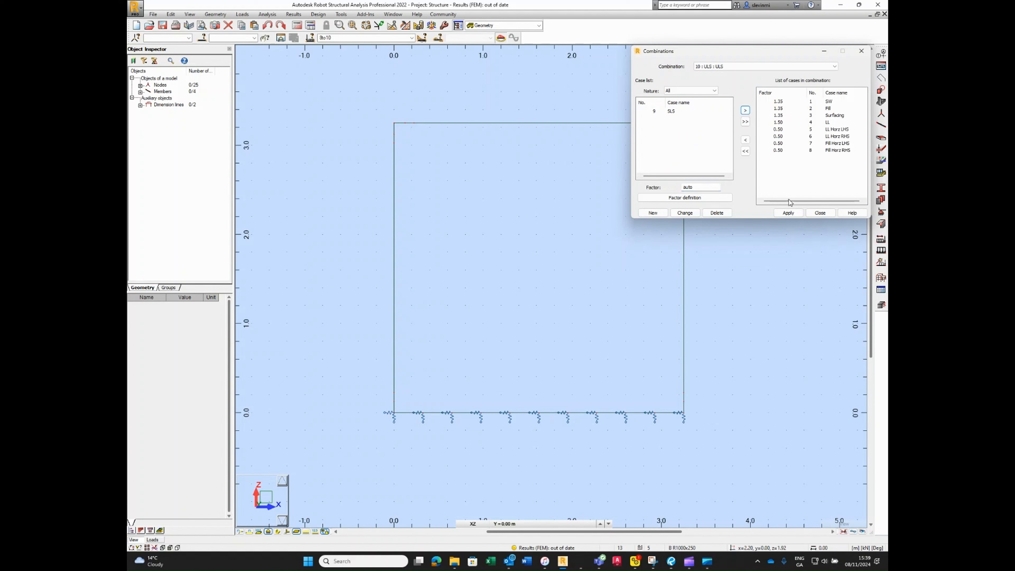
click(788, 213)
click(820, 213)
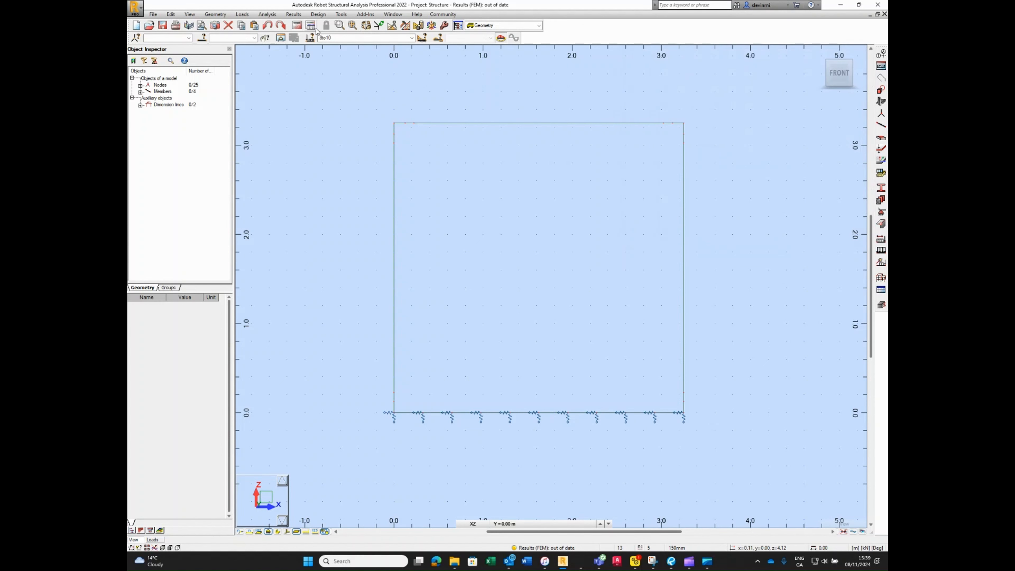
Step: Run the structural analysis, continuing past the instability warning, and dismiss the calculation messages
click(297, 25)
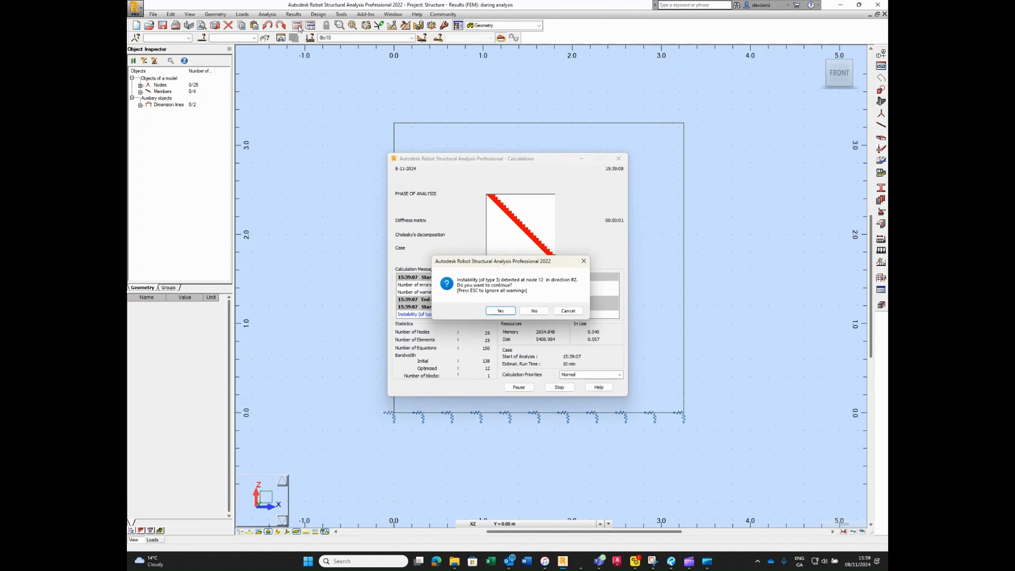
click(504, 311)
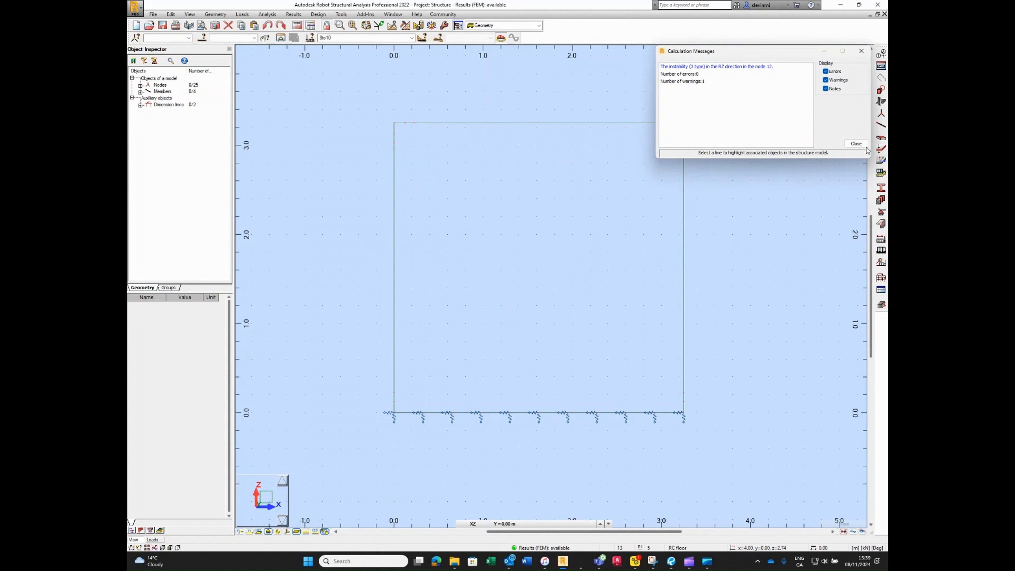
click(856, 143)
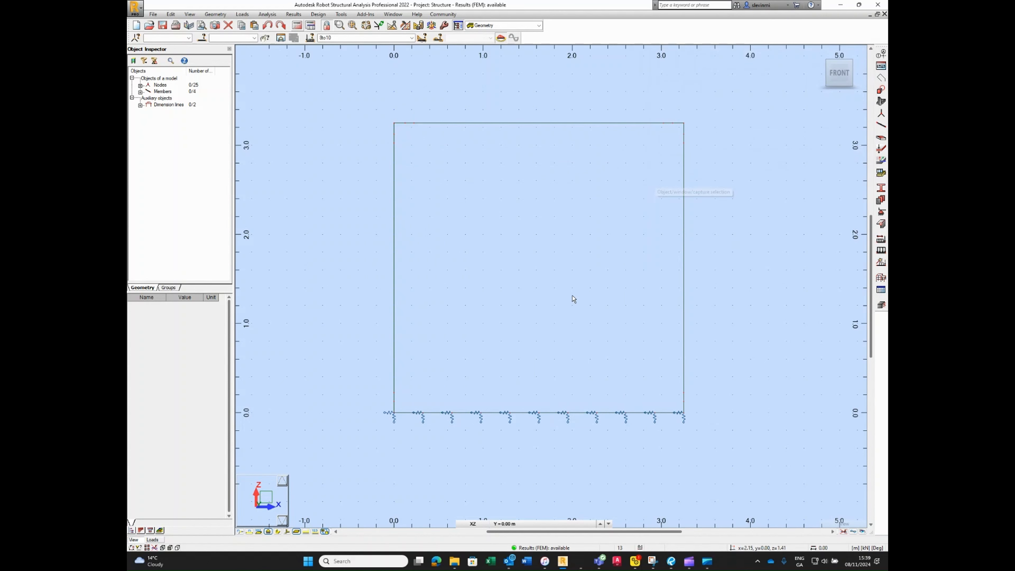
Step: Switch the workspace to the Results - diagrams layout and bring up the reaction diagram settings
click(539, 25)
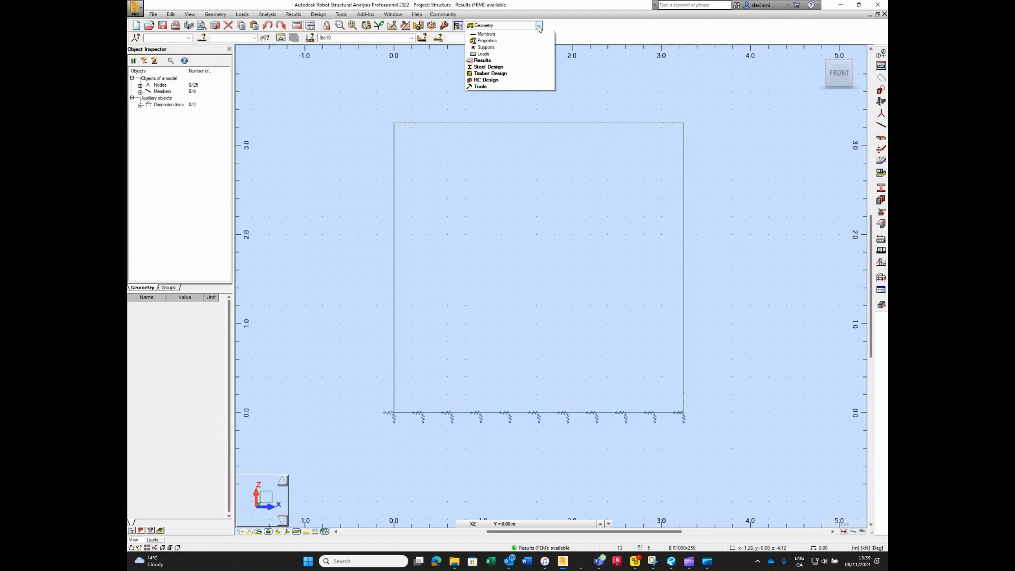
click(501, 79)
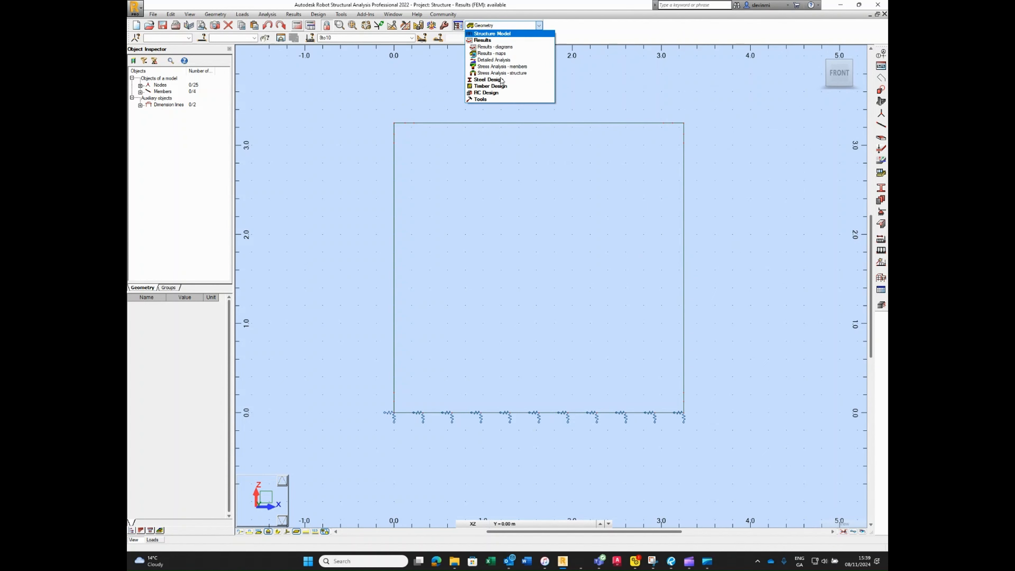
click(496, 48)
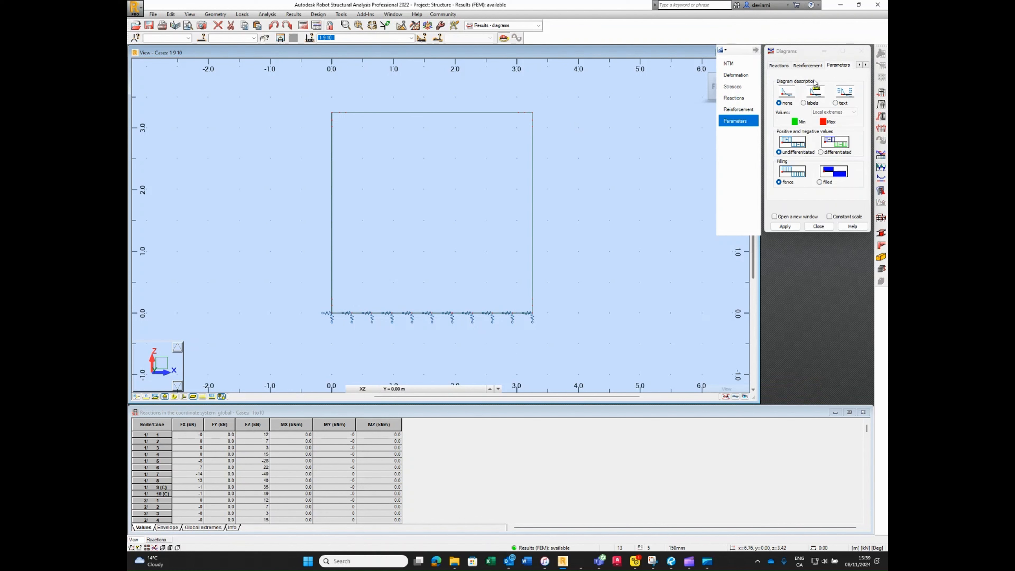
click(779, 66)
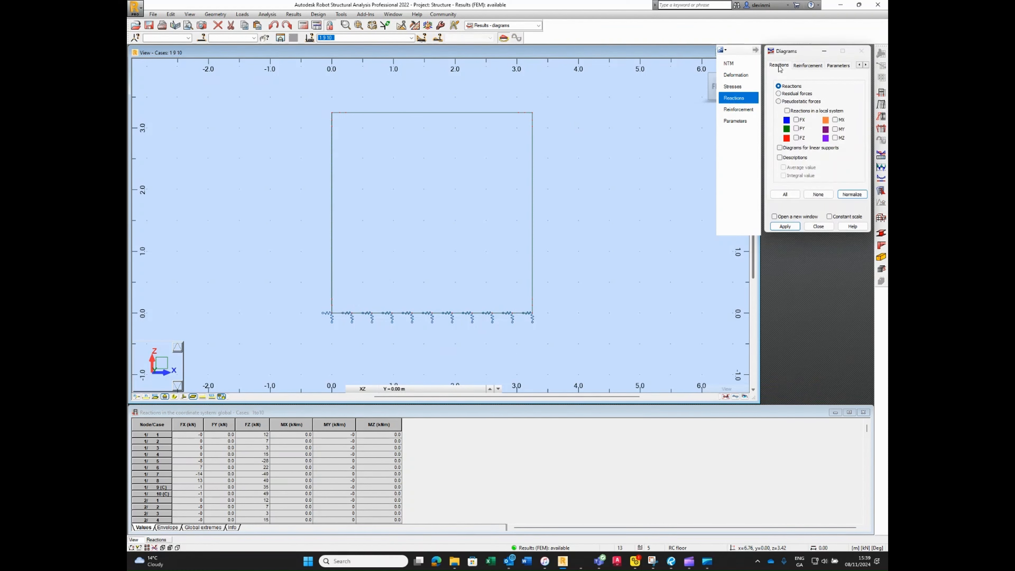
Step: View the reactions table for load case 4 (LL) only and close that table
click(881, 95)
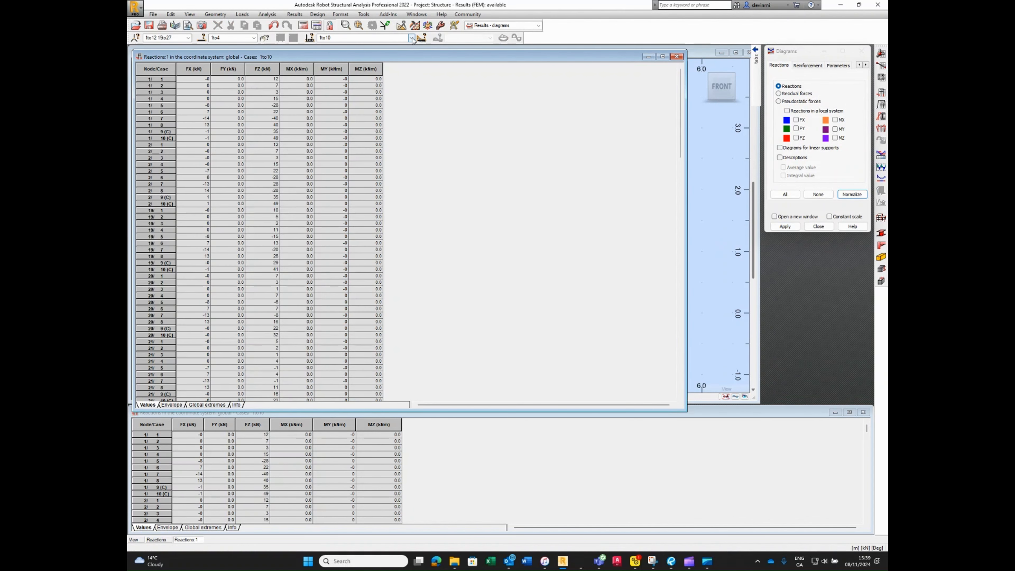
click(411, 37)
click(356, 62)
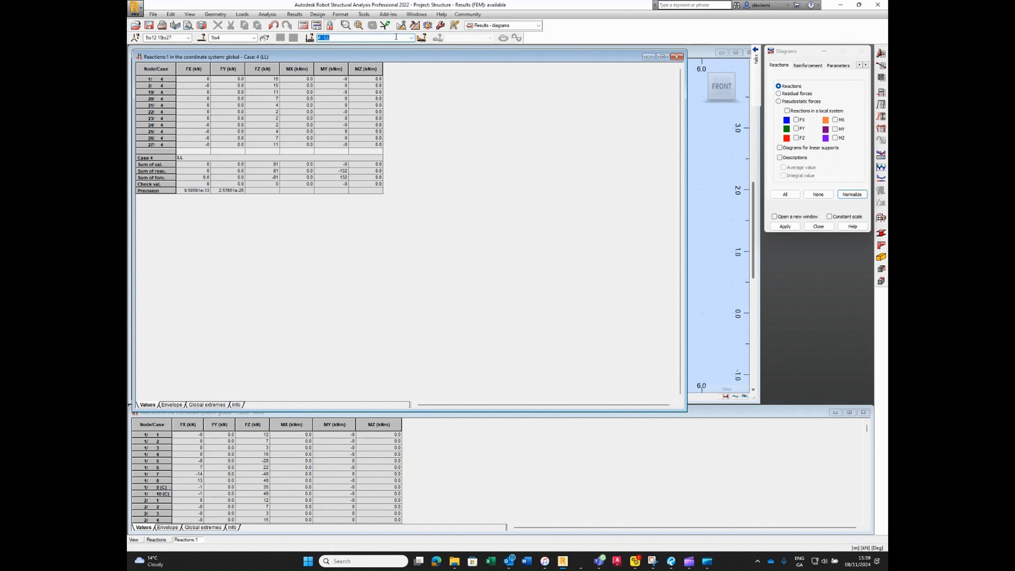
click(676, 56)
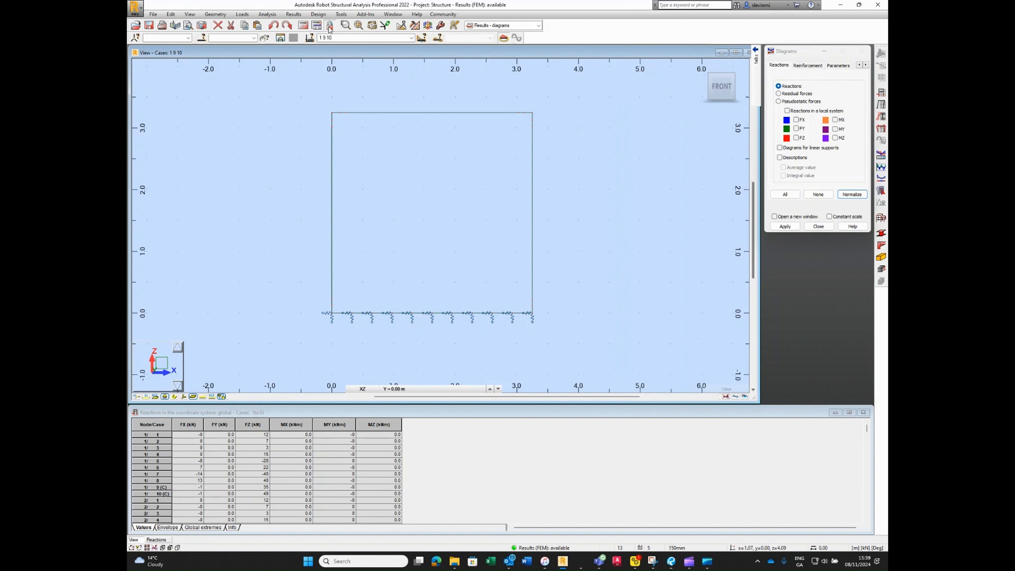
Step: Display the My bending moment diagram on the frame members
click(751, 63)
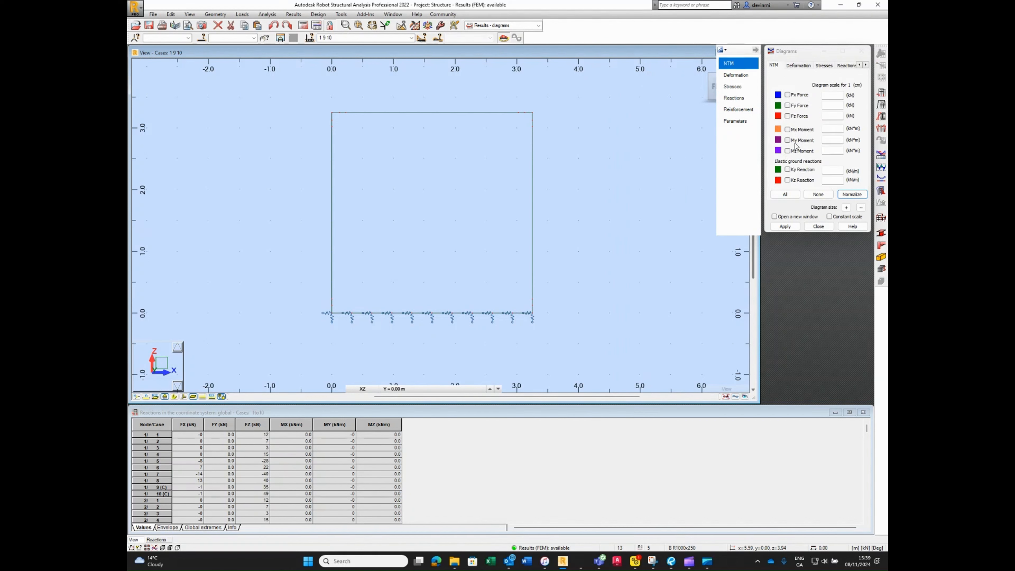
click(796, 141)
click(785, 226)
Step: Set the diagram descriptions to text with all values shown and the diagram filling to filled, and apply it
click(735, 120)
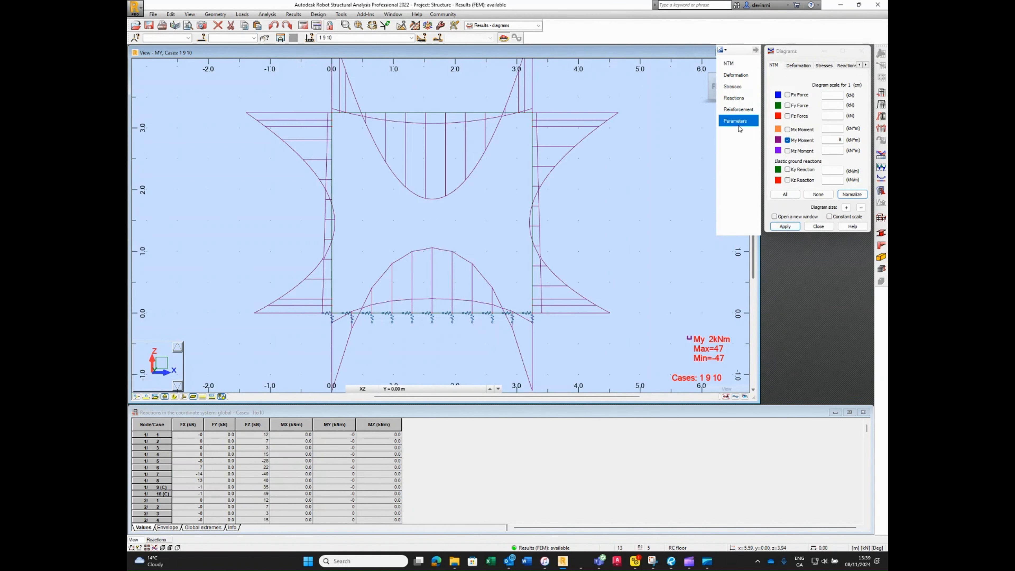
click(835, 103)
click(834, 112)
click(827, 130)
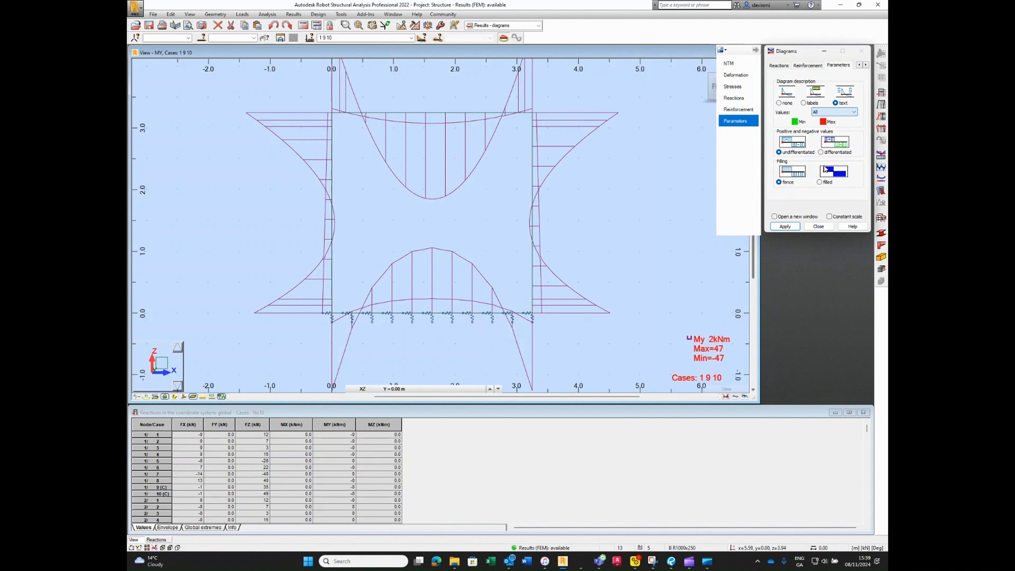
click(819, 181)
click(786, 226)
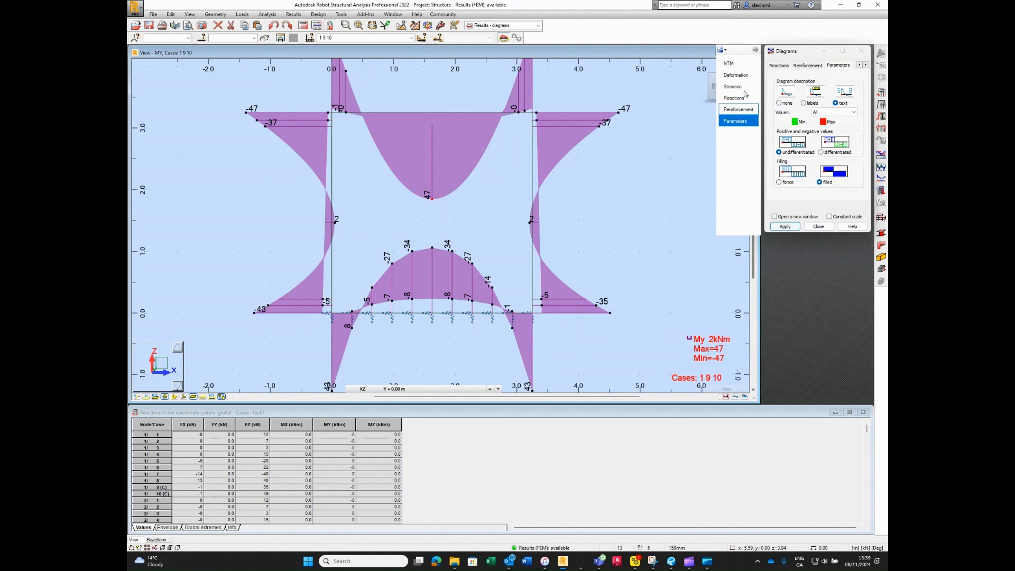
Step: Normalize the scale of the My moment diagram and show it for combination 10 (ULS) only
click(737, 64)
click(850, 194)
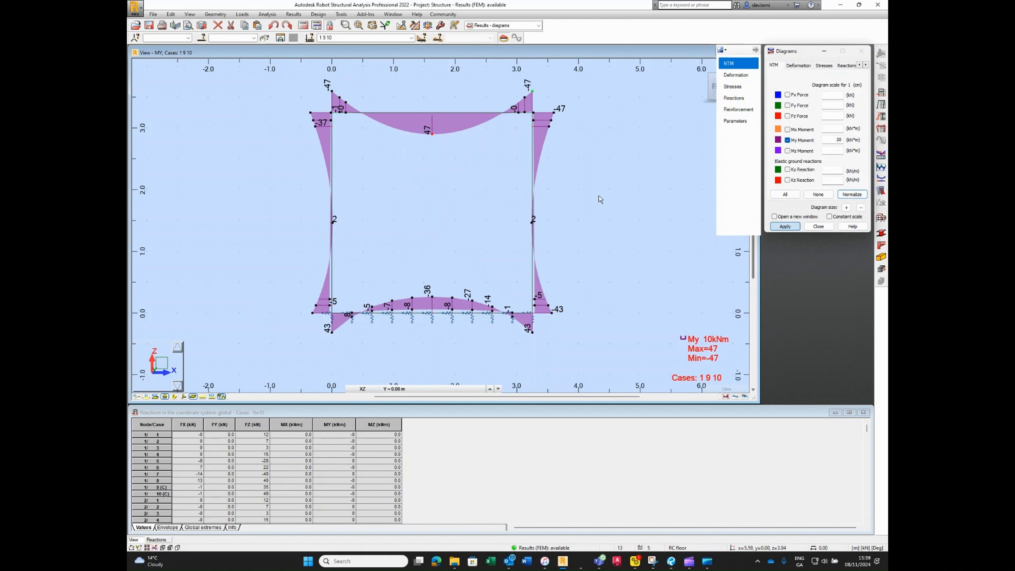
click(411, 37)
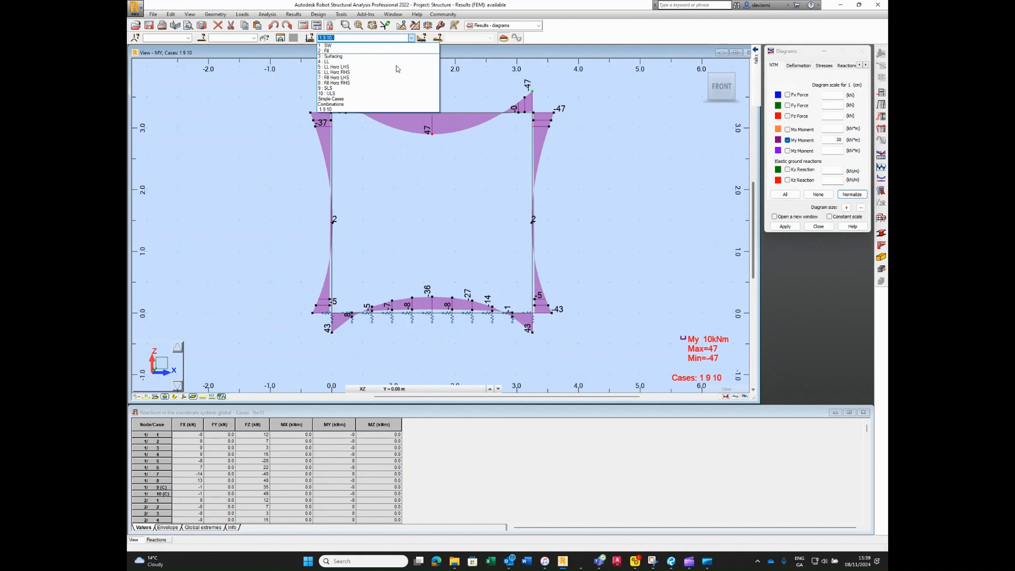
click(363, 96)
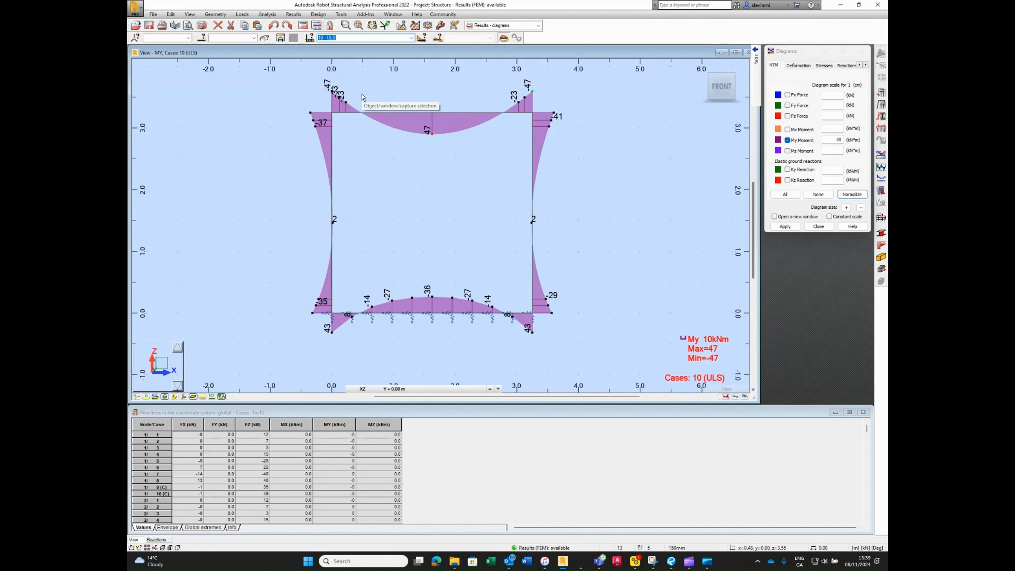
Step: Examine the Fz shear force diagram for the ULS combination and return to the My moment diagram
click(799, 116)
click(786, 226)
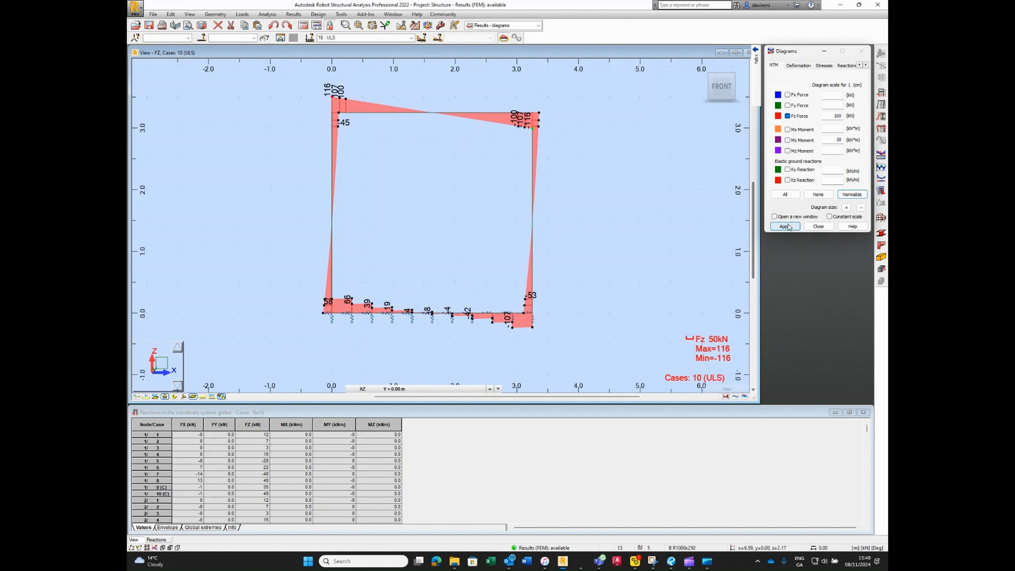
click(798, 145)
click(797, 116)
click(785, 226)
Step: Review the My moment diagram for the SLS combination and for each case in turn from 1 (SW) through 10 (ULS)
click(389, 38)
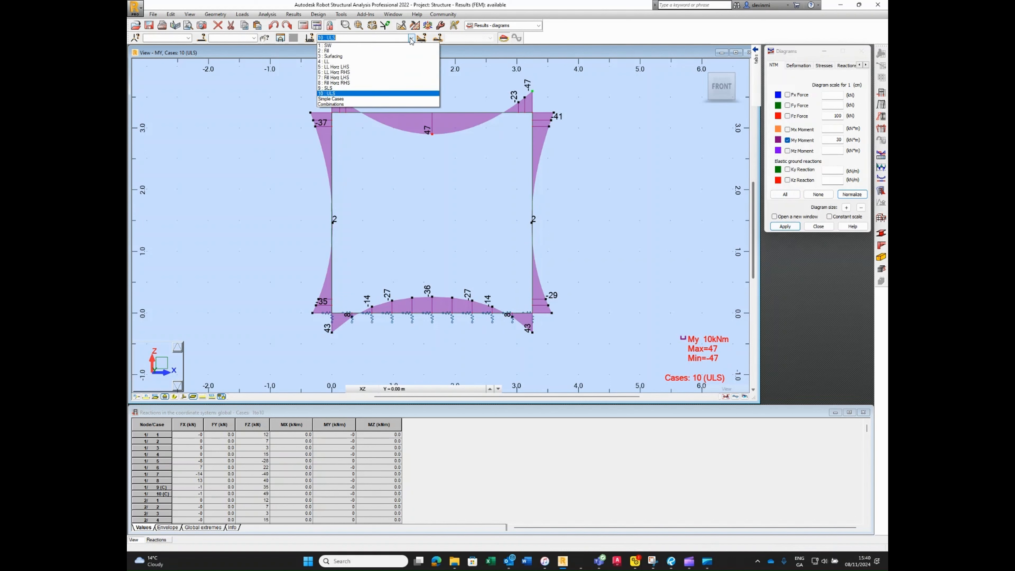
click(360, 89)
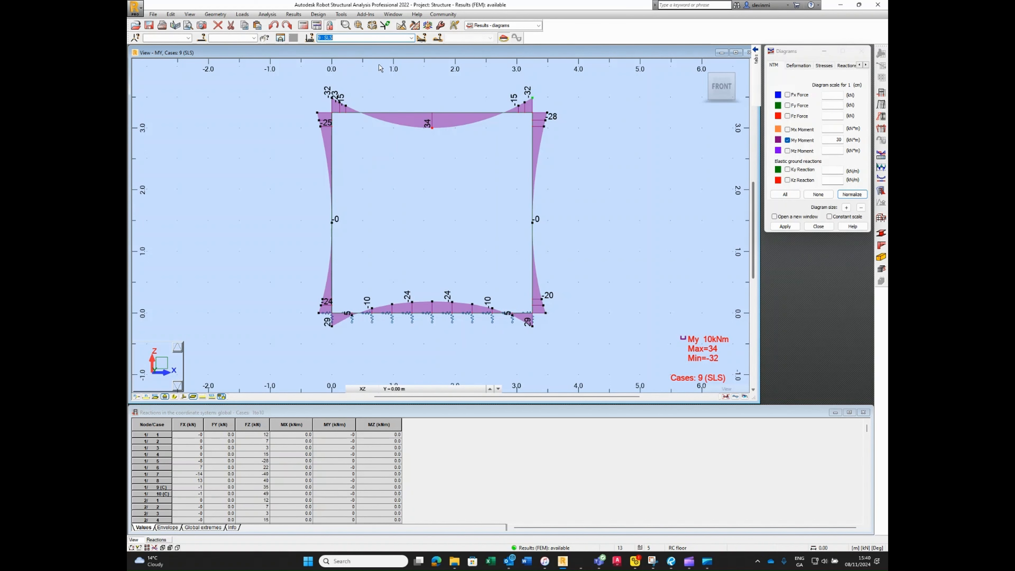
click(412, 37)
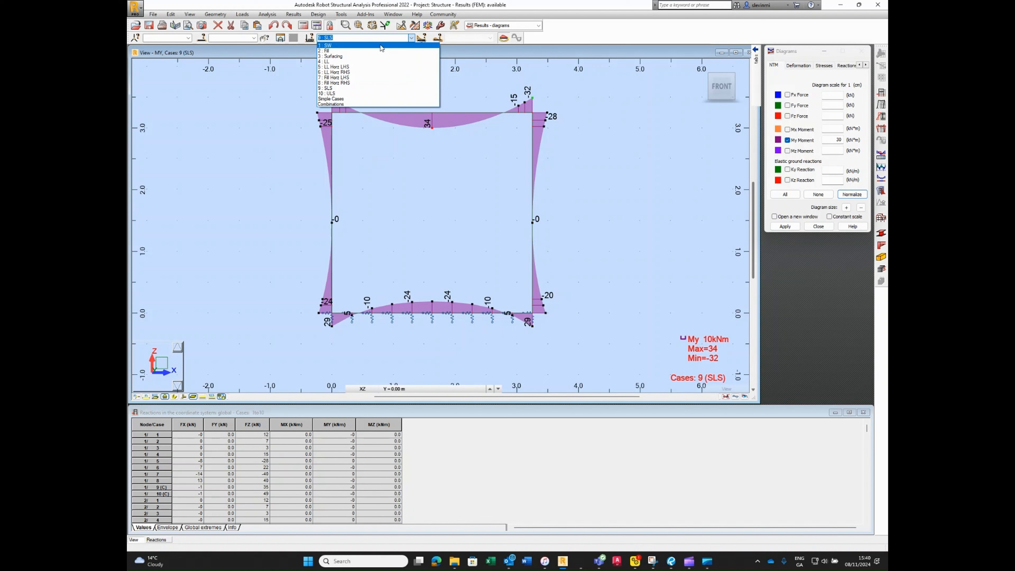
click(383, 43)
key(Down)
key(Down)
key(Down)
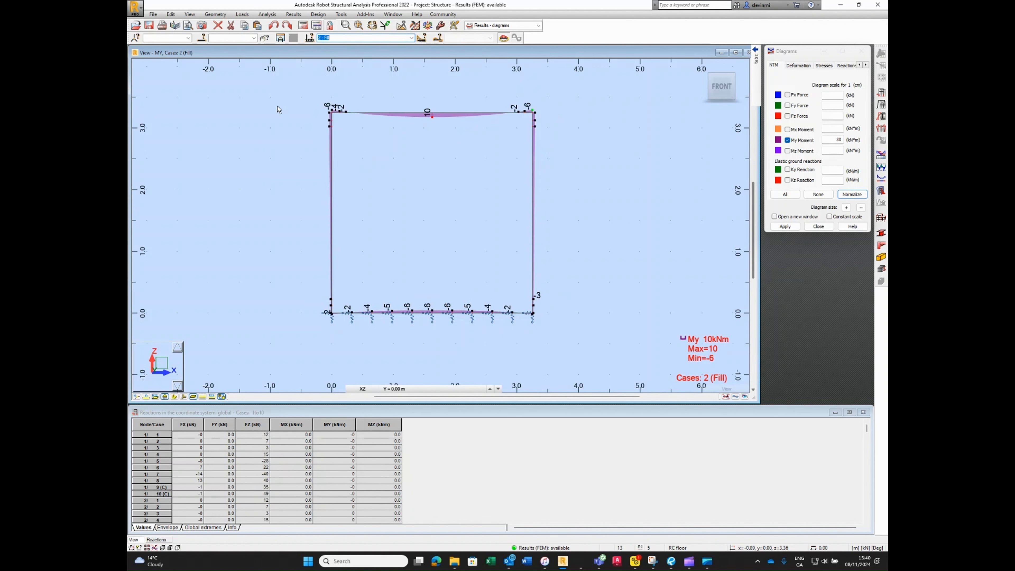
key(Down)
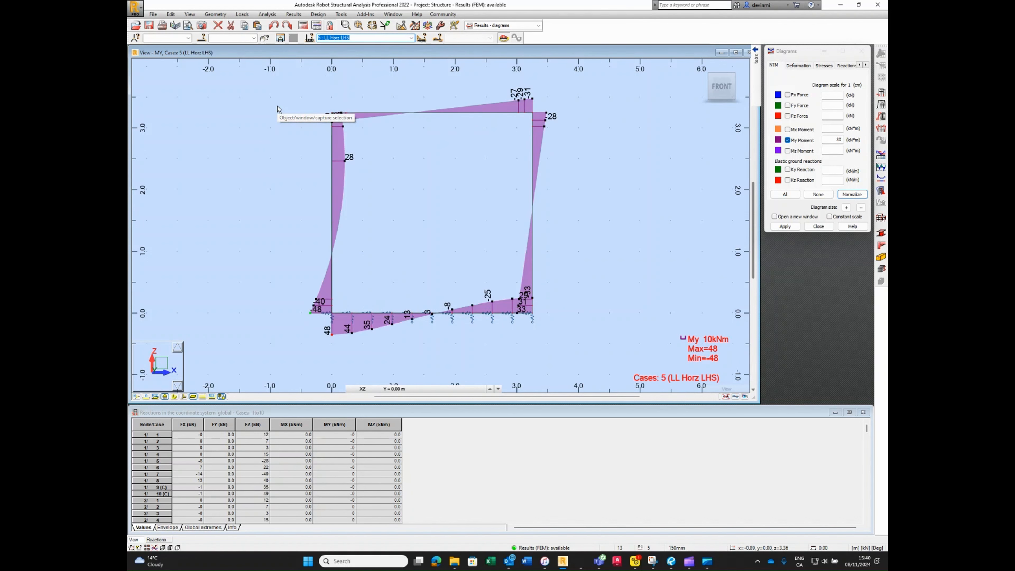
key(Down)
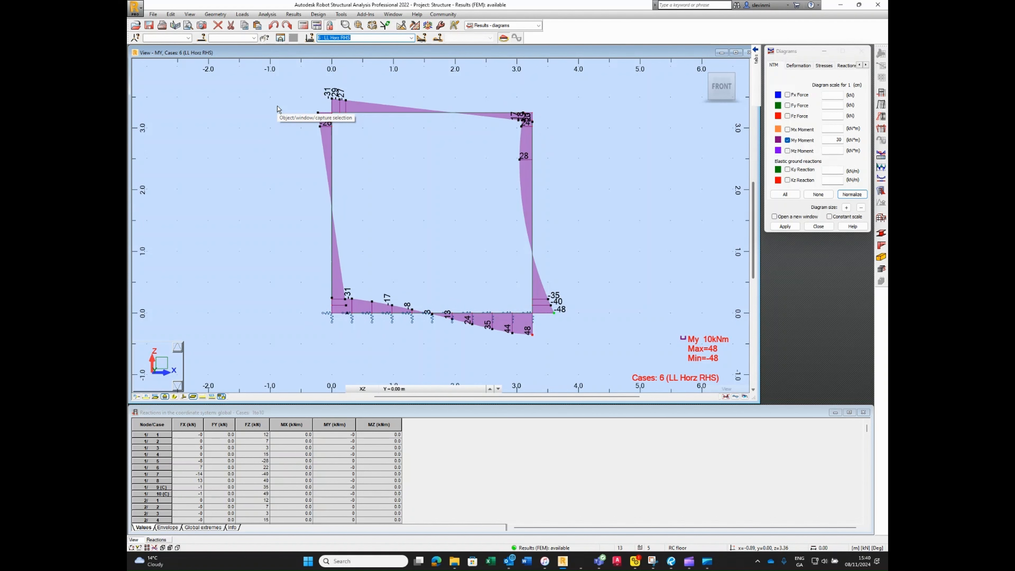
key(Down)
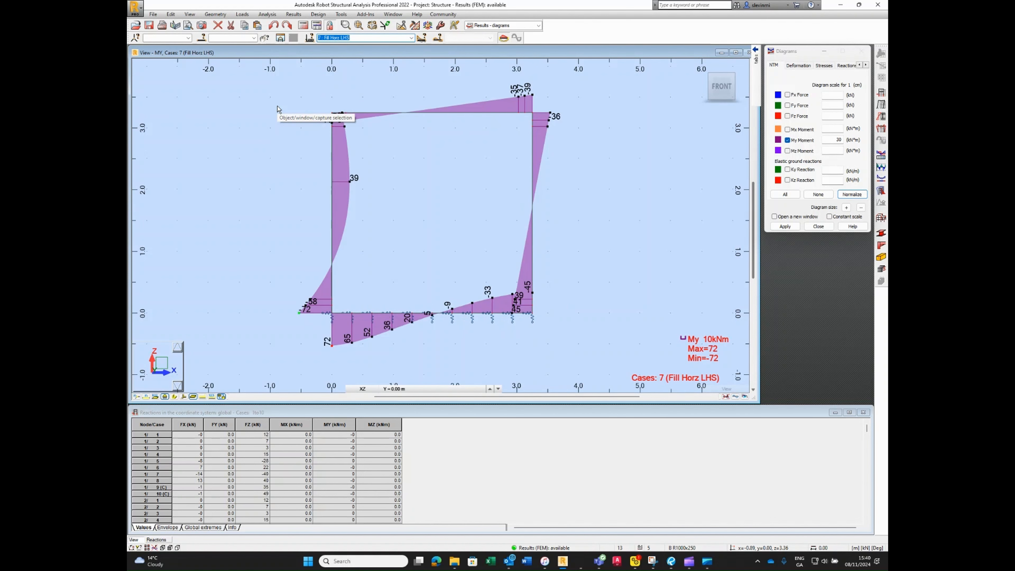
key(Down)
key(Down)
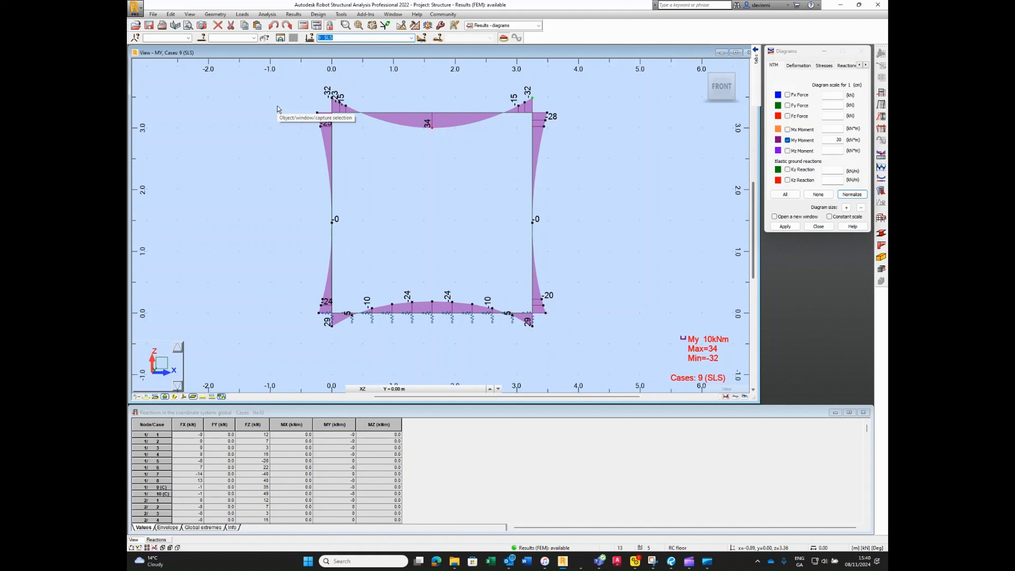
key(Down)
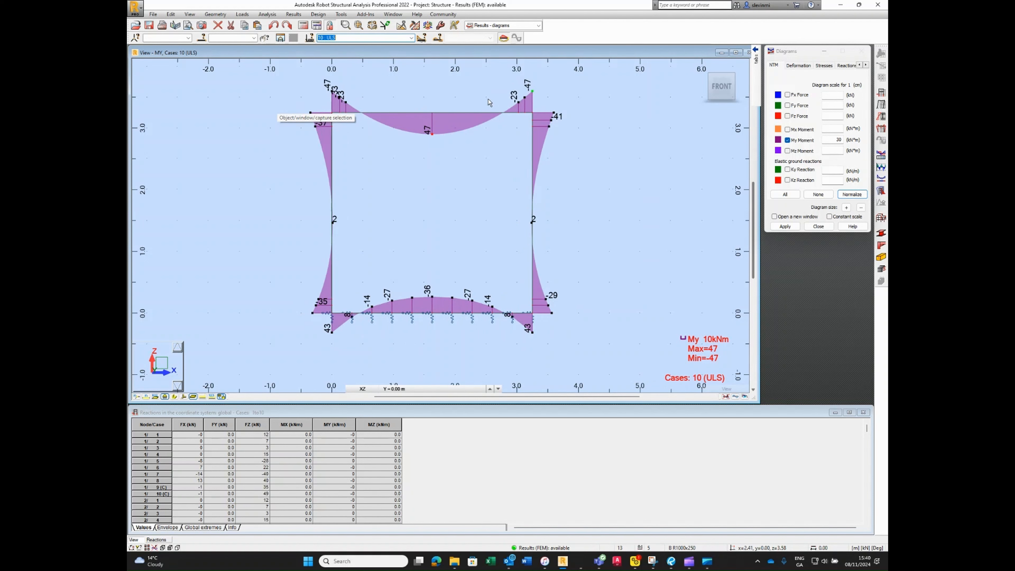